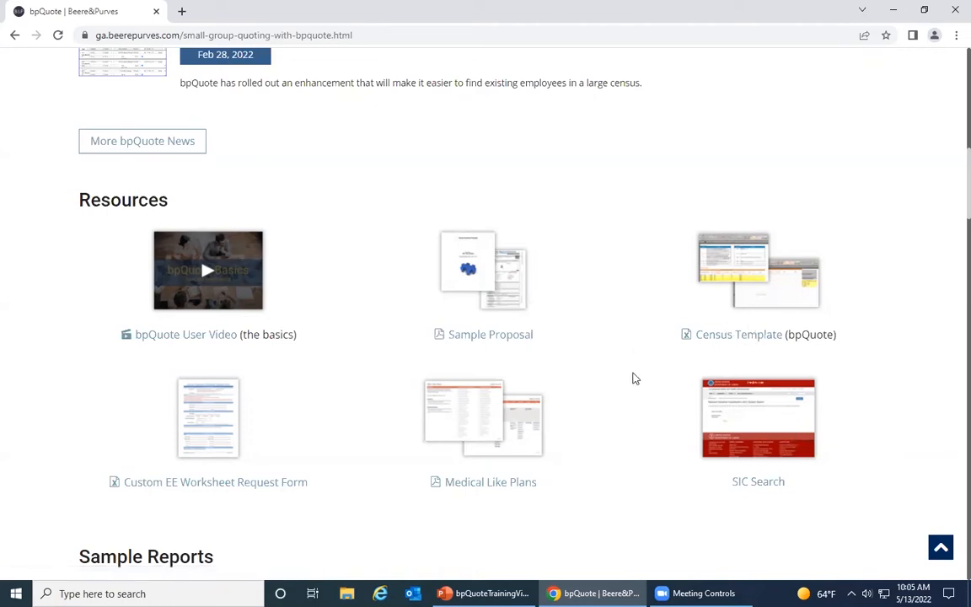
Scroll back to the top of the page and follow the LOG INTO BPQUOTE link.
{"action": "scroll", "coordinate": [568, 462], "scroll_direction": "down", "scroll_amount": 3}
{"action": "scroll", "coordinate": [568, 464], "scroll_direction": "down", "scroll_amount": 4}
{"action": "scroll", "coordinate": [569, 472], "scroll_direction": "up", "scroll_amount": 4}
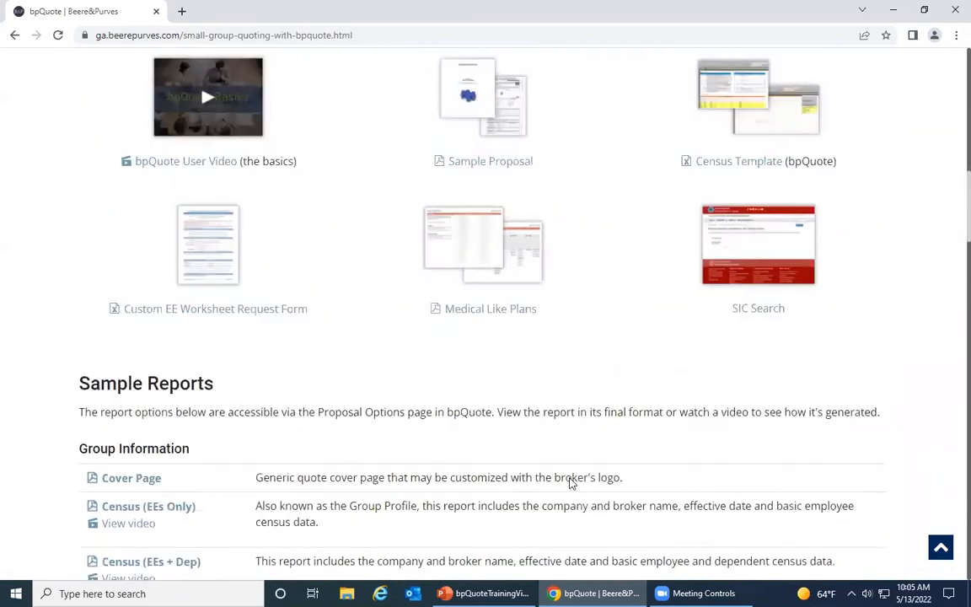
{"action": "scroll", "coordinate": [570, 482], "scroll_direction": "up", "scroll_amount": 10}
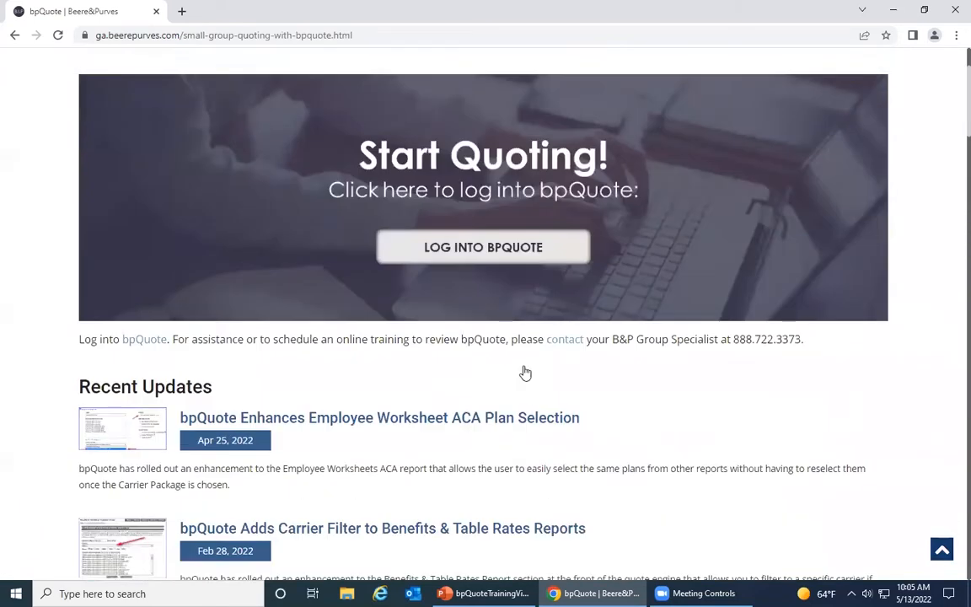
{"action": "scroll", "coordinate": [525, 372], "scroll_direction": "up", "scroll_amount": 2}
{"action": "left_click", "coordinate": [509, 374]}
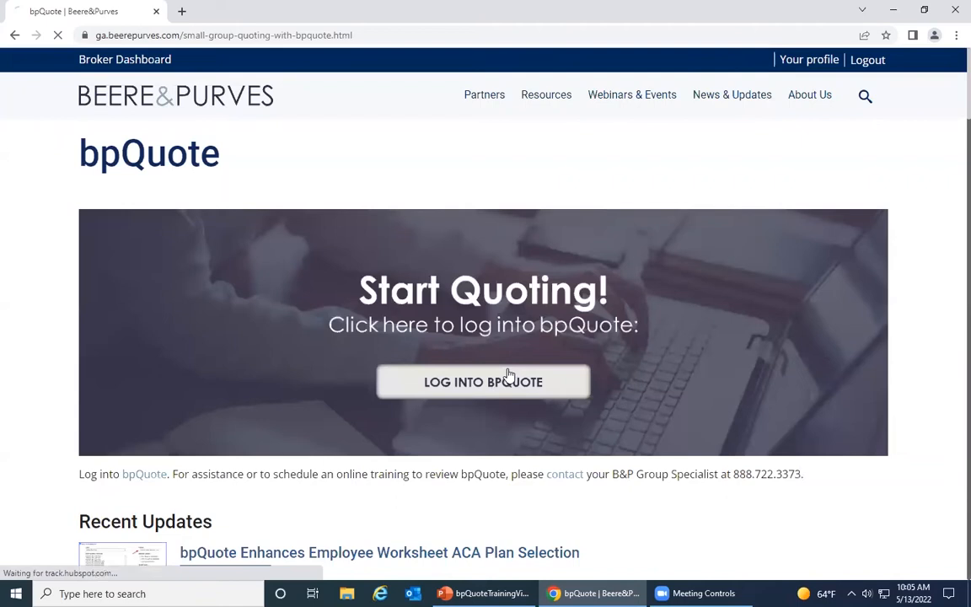
Accept the Important bpQuote Facts with YES, I AGREE.
{"action": "scroll", "coordinate": [510, 396], "scroll_direction": "down", "scroll_amount": 1}
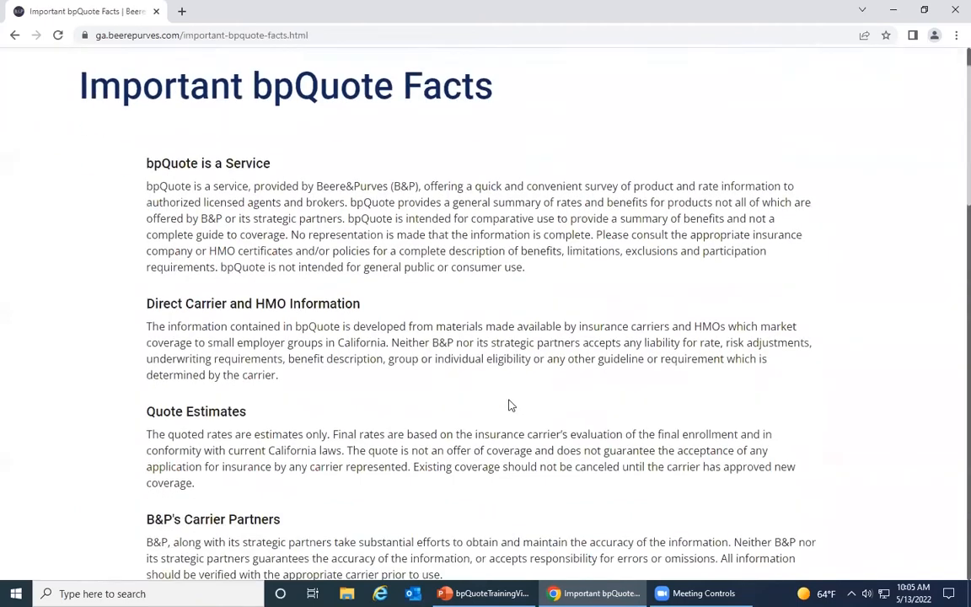
{"action": "scroll", "coordinate": [509, 405], "scroll_direction": "down", "scroll_amount": 3}
{"action": "left_click", "coordinate": [472, 415]}
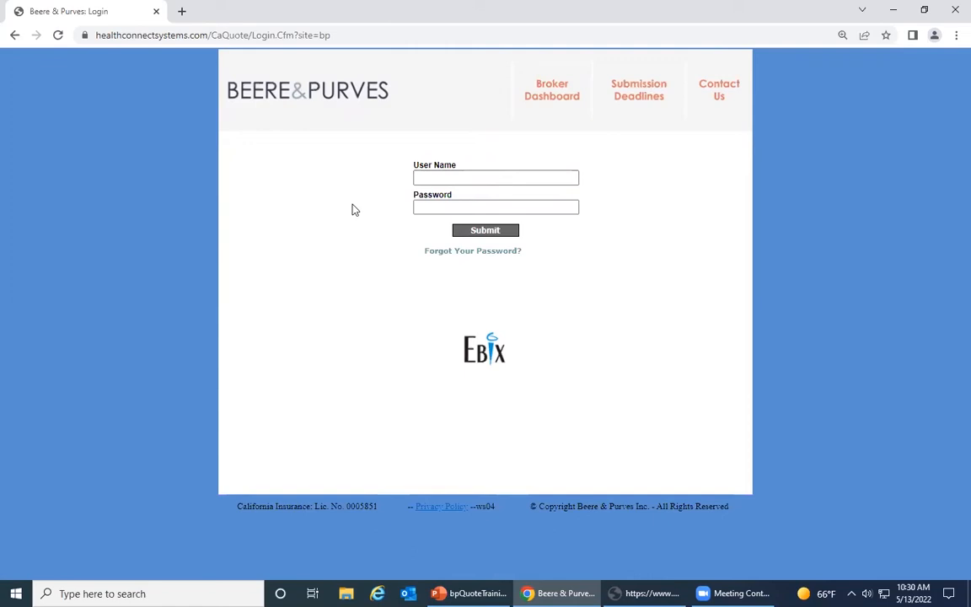
Sign in with the user name and password, then move past the Health Net rate-change notice.
{"action": "left_click", "coordinate": [477, 173]}
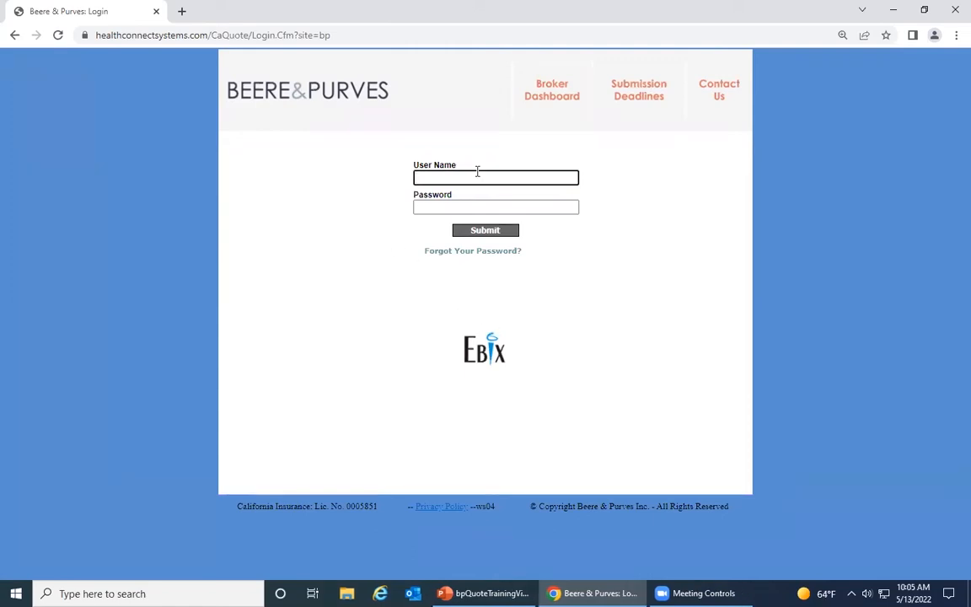
{"action": "type", "text": "bpweb"}
{"action": "key", "text": "Tab"}
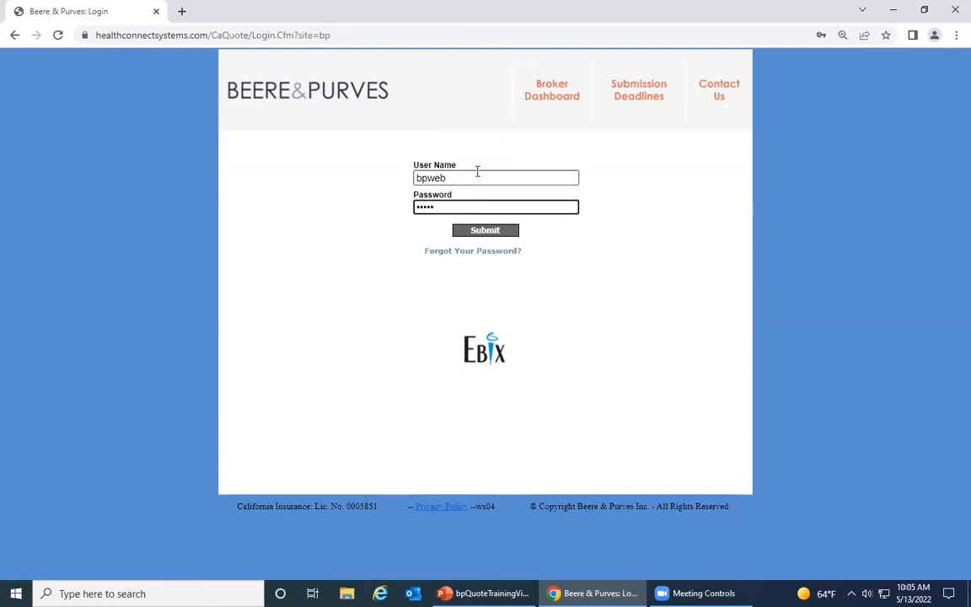
{"action": "type", "text": "•••"}
{"action": "key", "text": "Return"}
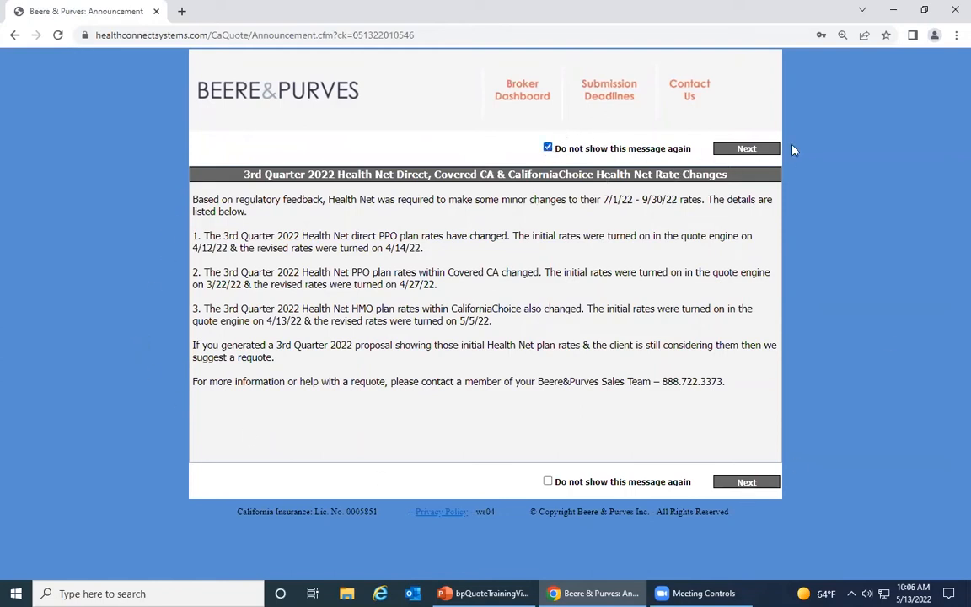
{"action": "left_click", "coordinate": [745, 148]}
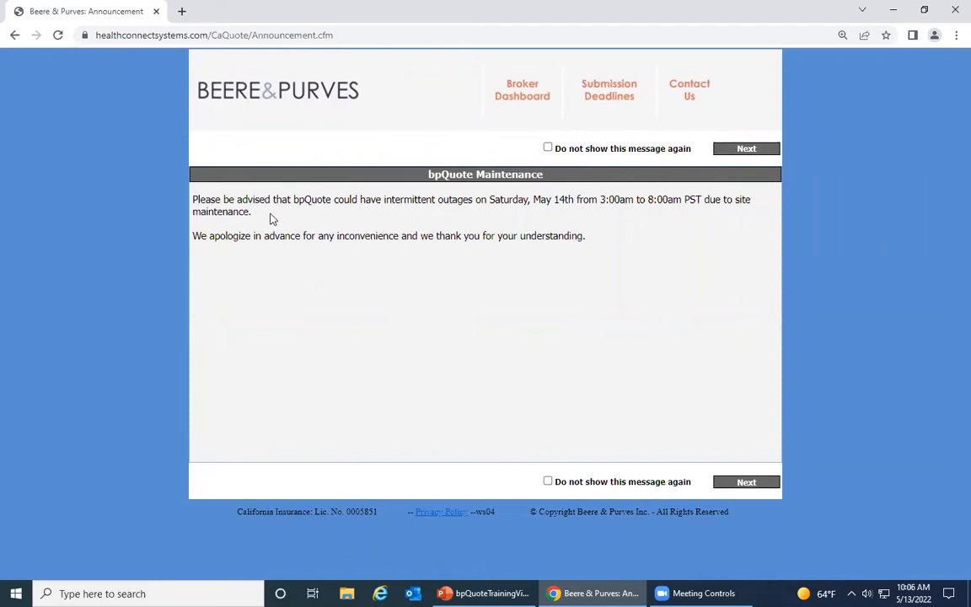
Dismiss the maintenance notice and start a Small Group Quote from the Broker Menu.
{"action": "left_click", "coordinate": [744, 152]}
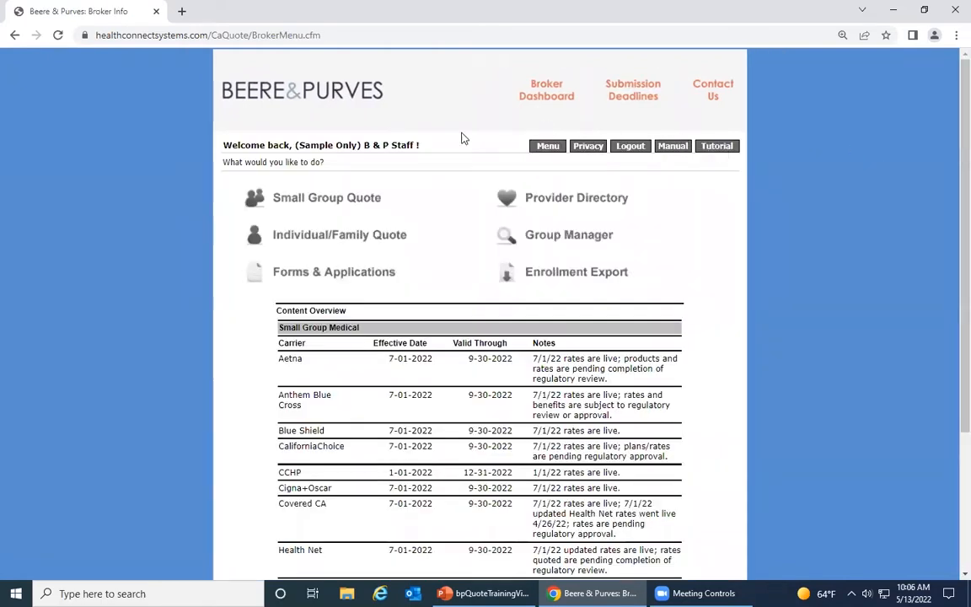
{"action": "scroll", "coordinate": [366, 393], "scroll_direction": "down", "scroll_amount": 2}
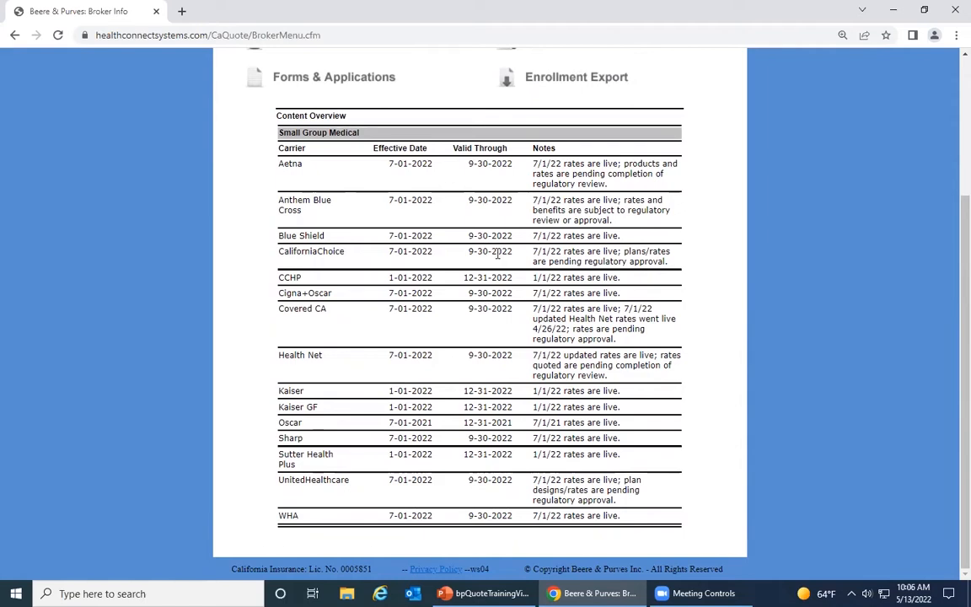
{"action": "scroll", "coordinate": [432, 371], "scroll_direction": "up", "scroll_amount": 4}
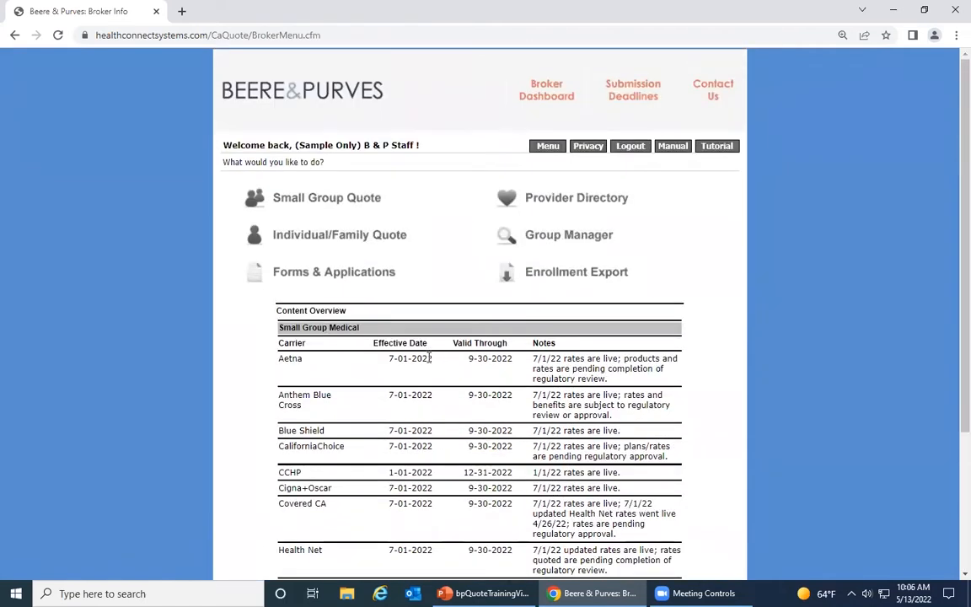
{"action": "left_click", "coordinate": [317, 203]}
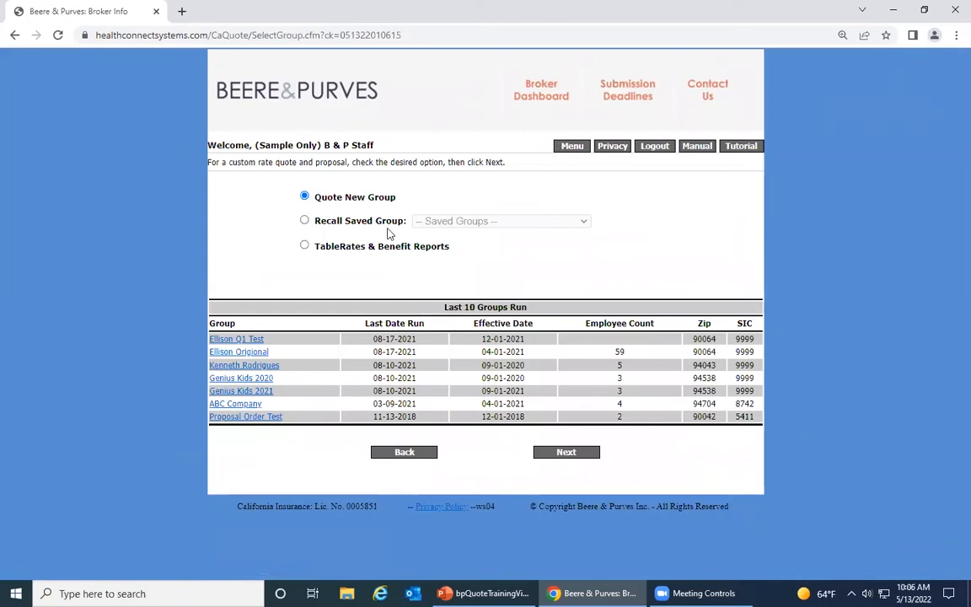
Choose TableRates & Benefit Reports instead of a saved group and continue to proposal options.
{"action": "left_click", "coordinate": [305, 220]}
{"action": "left_click", "coordinate": [528, 223]}
{"action": "left_click", "coordinate": [652, 255]}
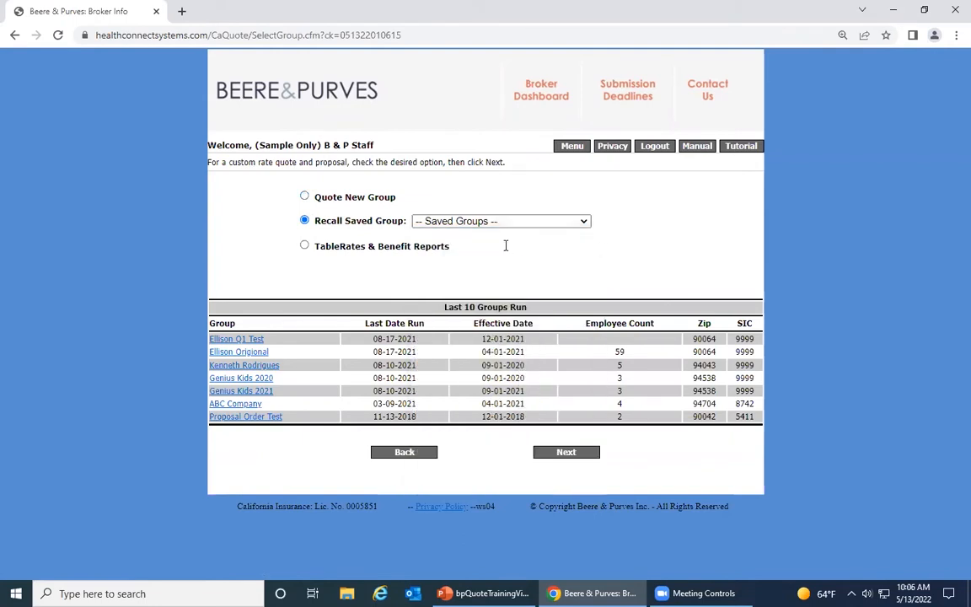
{"action": "left_click", "coordinate": [305, 247]}
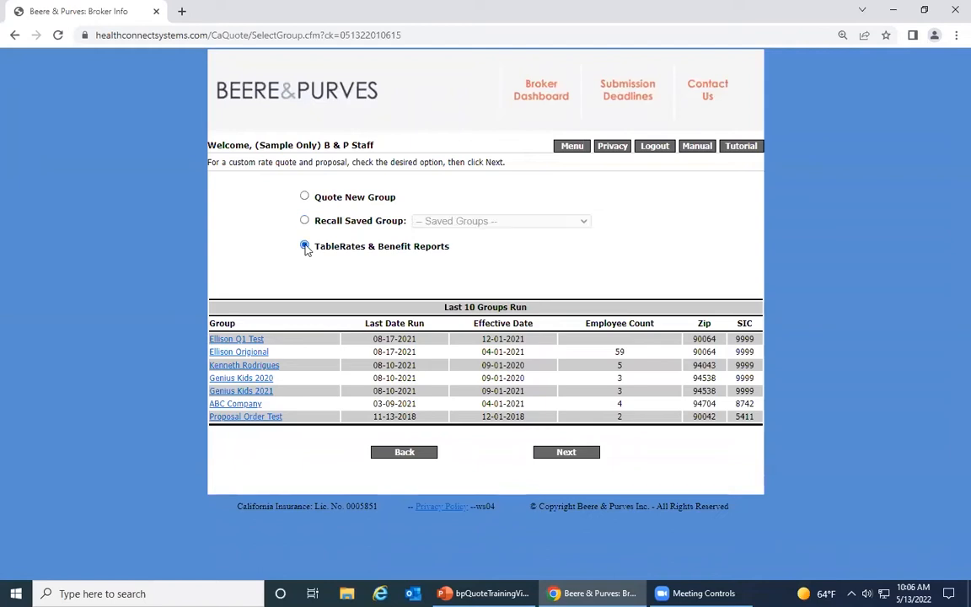
{"action": "left_click", "coordinate": [584, 454]}
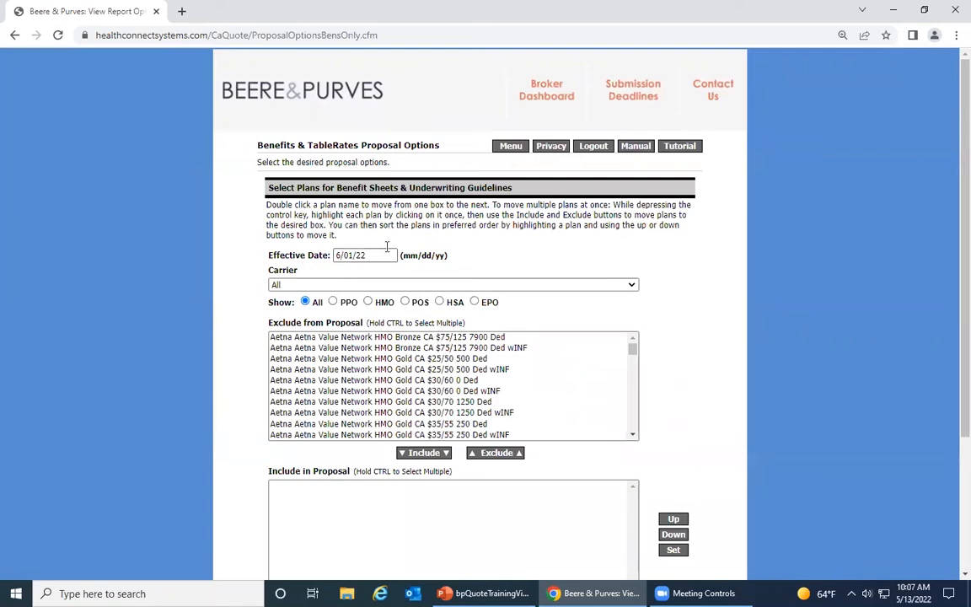
Add the Kaiser Gold 80 HMO 1000/40 Alt and 250/35 plans to the proposal.
{"action": "left_click", "coordinate": [331, 284]}
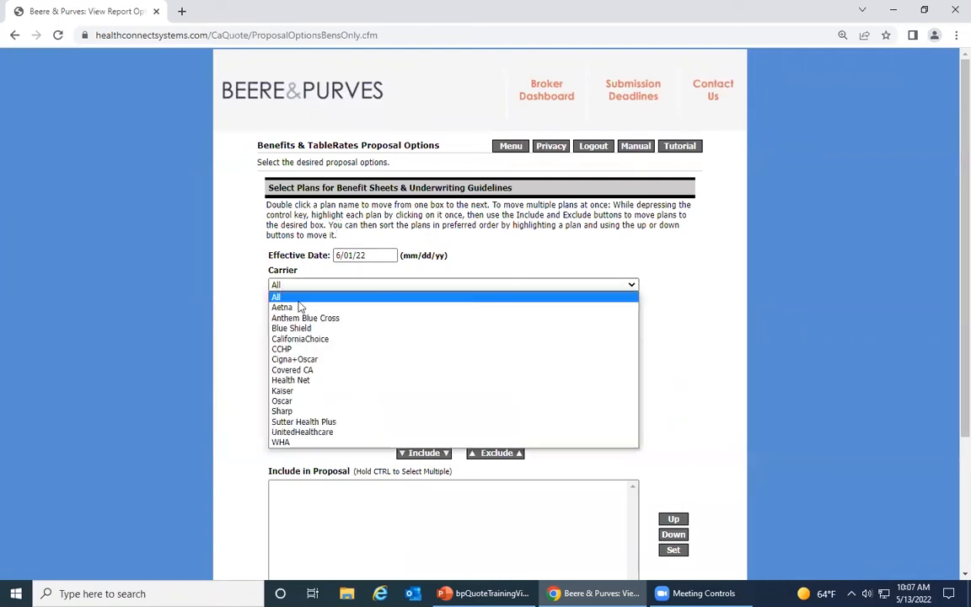
{"action": "left_click", "coordinate": [307, 392]}
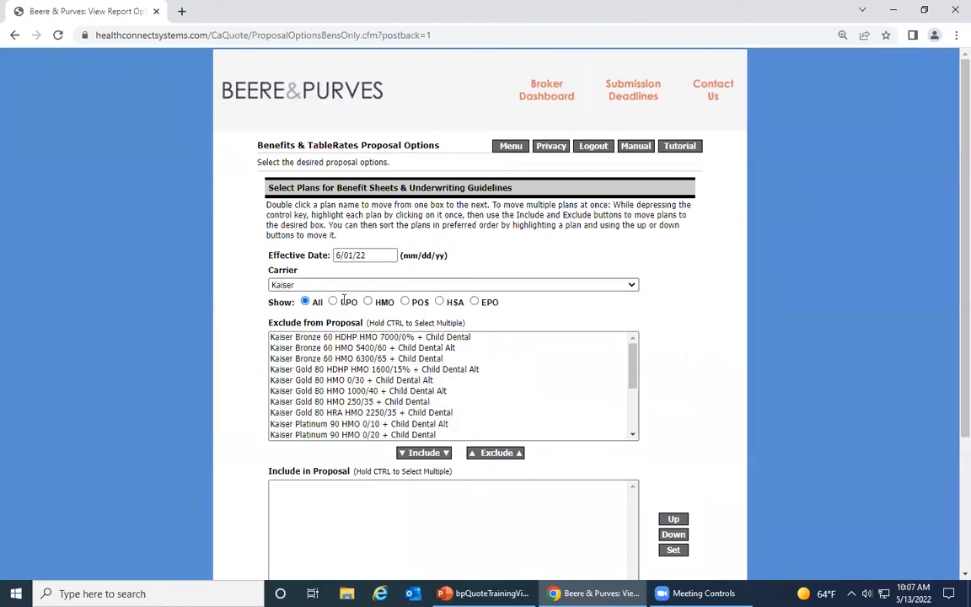
{"action": "left_click", "coordinate": [369, 302]}
{"action": "double_click", "coordinate": [352, 391]}
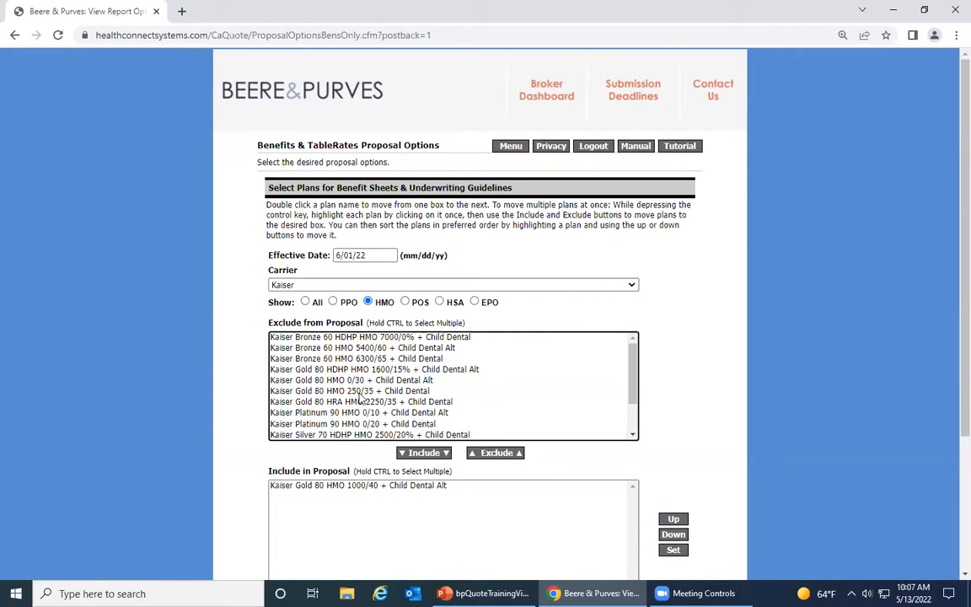
{"action": "left_click", "coordinate": [362, 392]}
{"action": "double_click", "coordinate": [362, 392]}
{"action": "scroll", "coordinate": [362, 371], "scroll_direction": "down", "scroll_amount": 3}
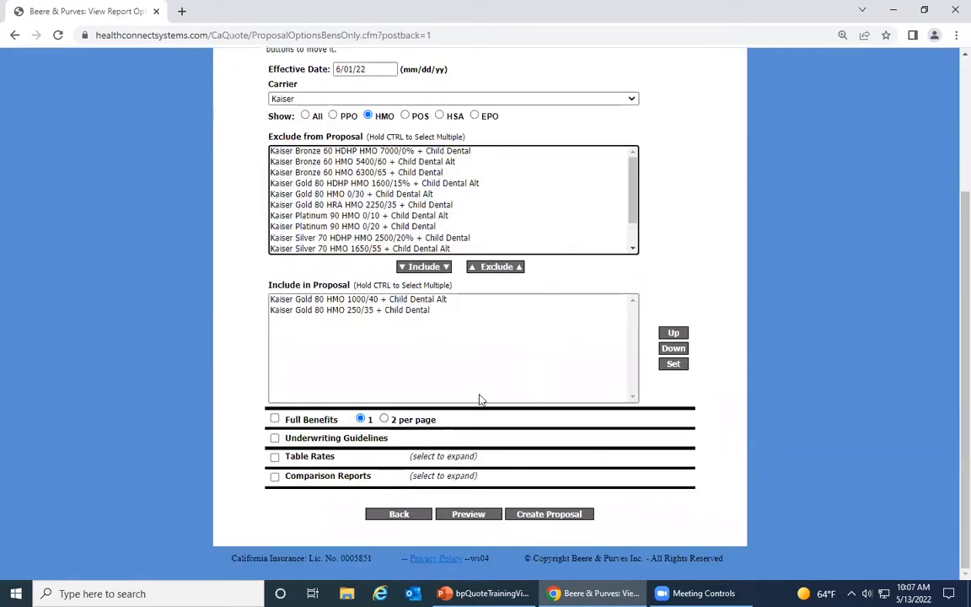
Include Full Benefits at two plans per page, Underwriting Guidelines and Table Rates.
{"action": "left_click", "coordinate": [275, 419]}
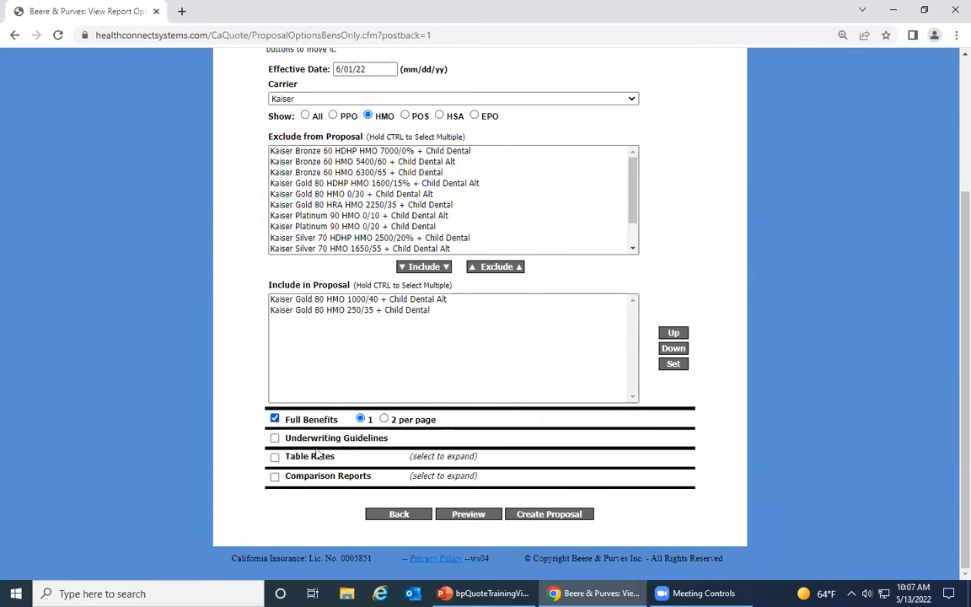
{"action": "left_click", "coordinate": [384, 420]}
{"action": "left_click", "coordinate": [276, 439]}
{"action": "left_click", "coordinate": [274, 457]}
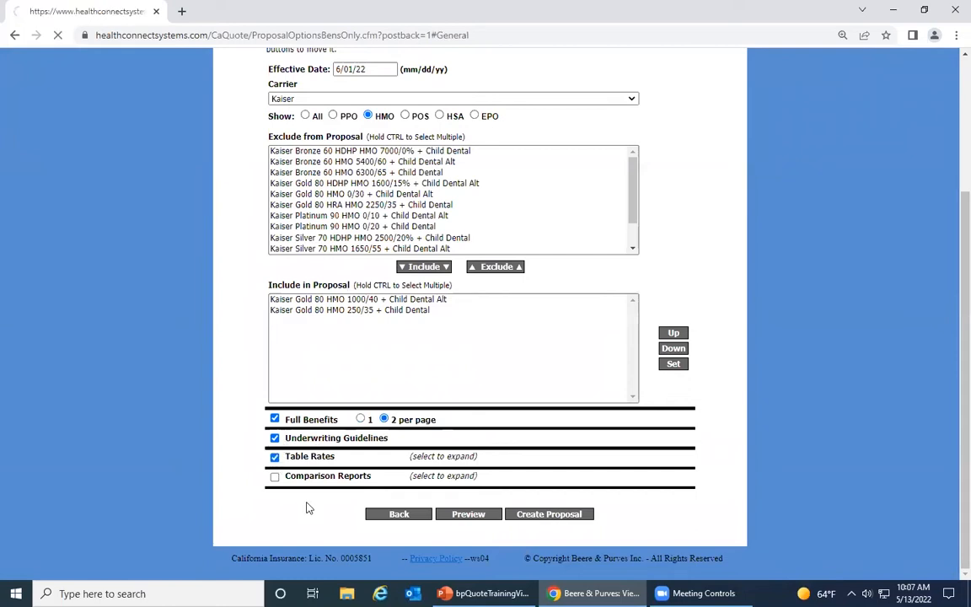
{"action": "scroll", "coordinate": [331, 485], "scroll_direction": "down", "scroll_amount": 1}
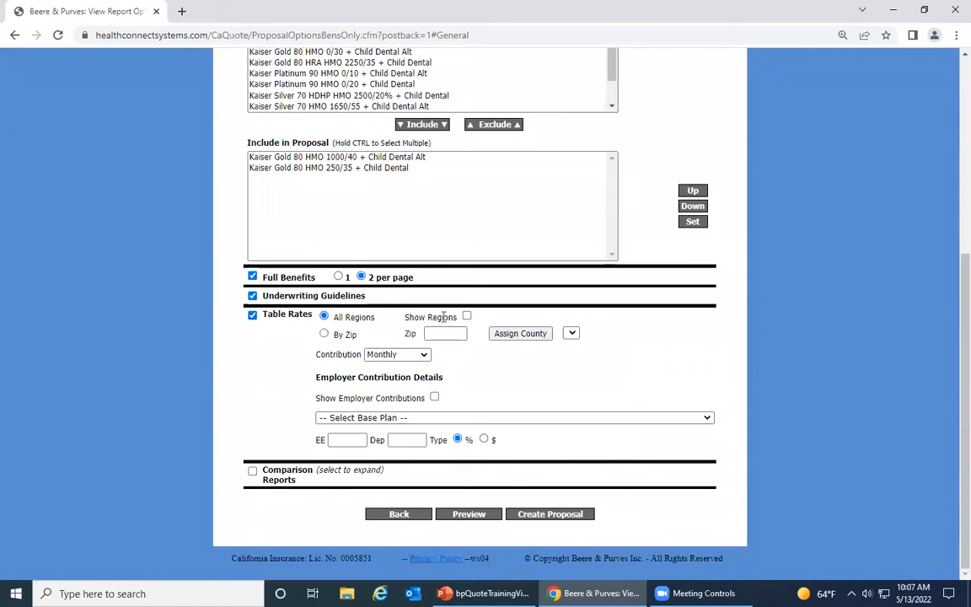
Base table rates on zip 94597 with Contra Costa county and monthly contributions.
{"action": "left_click", "coordinate": [324, 334]}
{"action": "left_click", "coordinate": [454, 339]}
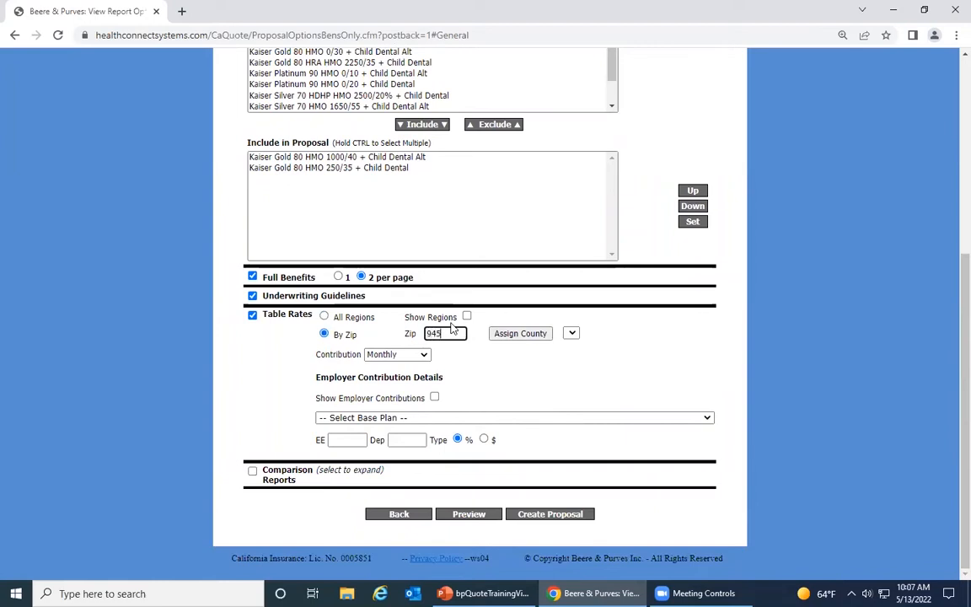
{"action": "left_click", "coordinate": [519, 356]}
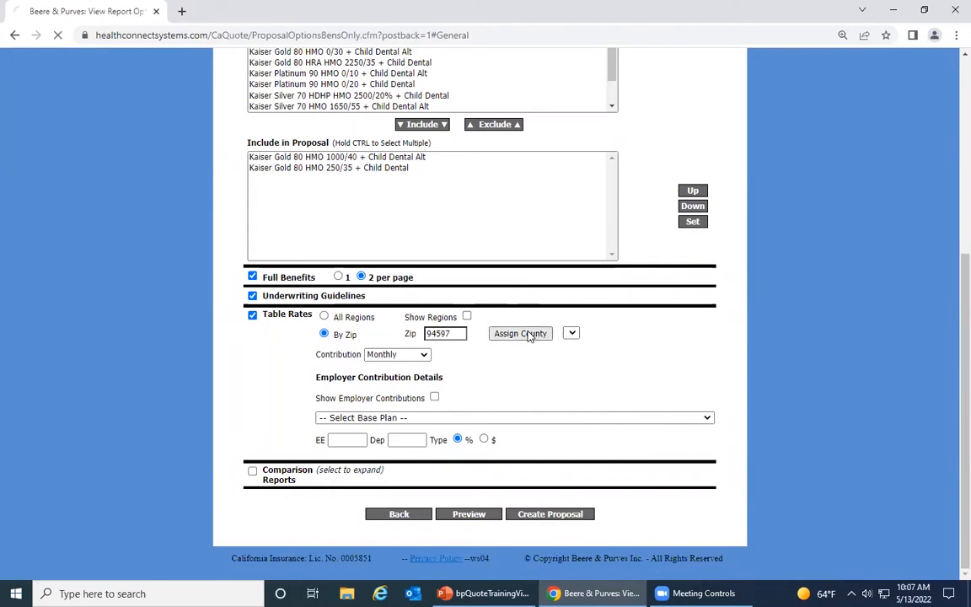
{"action": "left_click", "coordinate": [523, 335]}
{"action": "scroll", "coordinate": [543, 431], "scroll_direction": "down", "scroll_amount": 10}
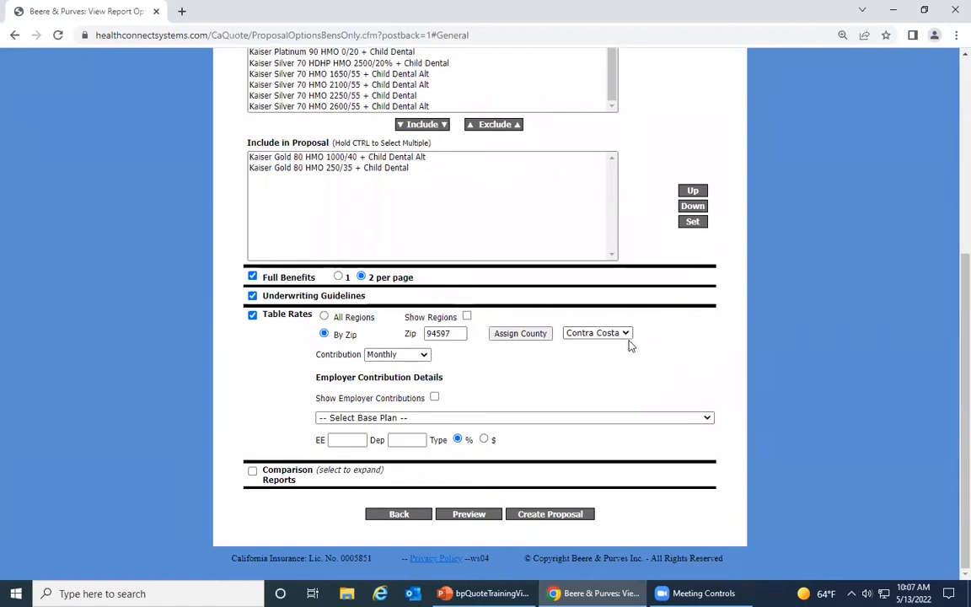
{"action": "left_click", "coordinate": [591, 333]}
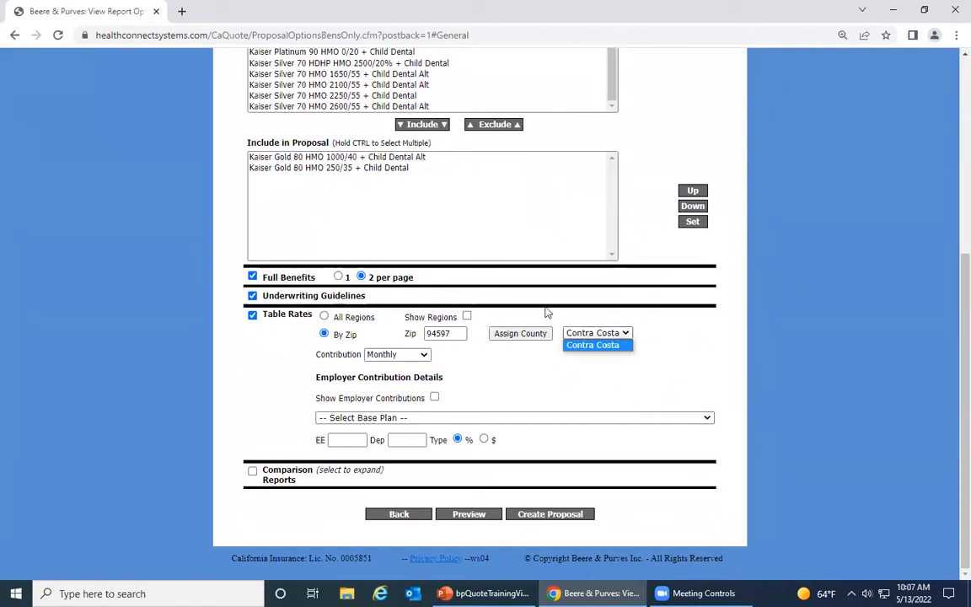
{"action": "left_click", "coordinate": [656, 363]}
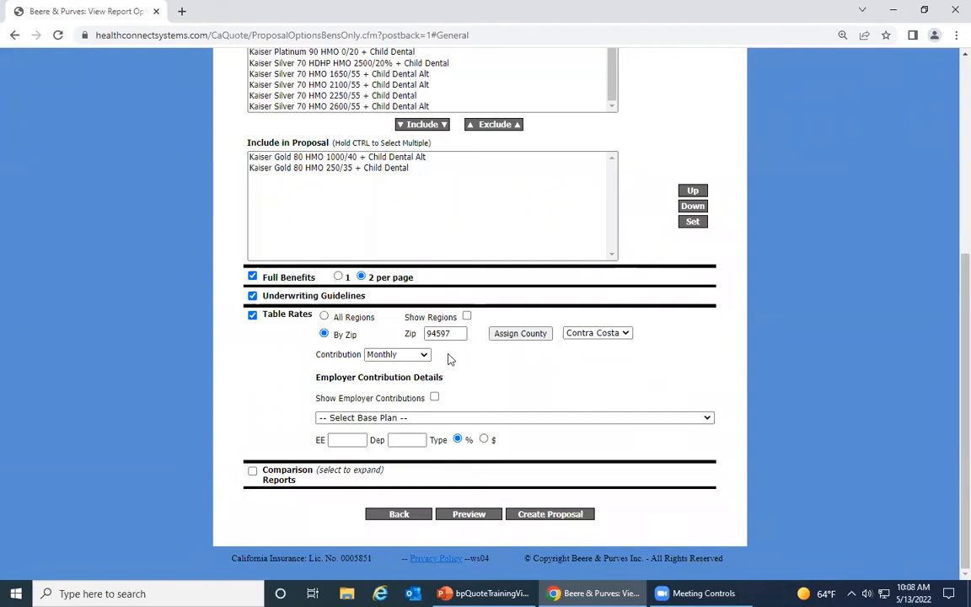
{"action": "left_click", "coordinate": [384, 355]}
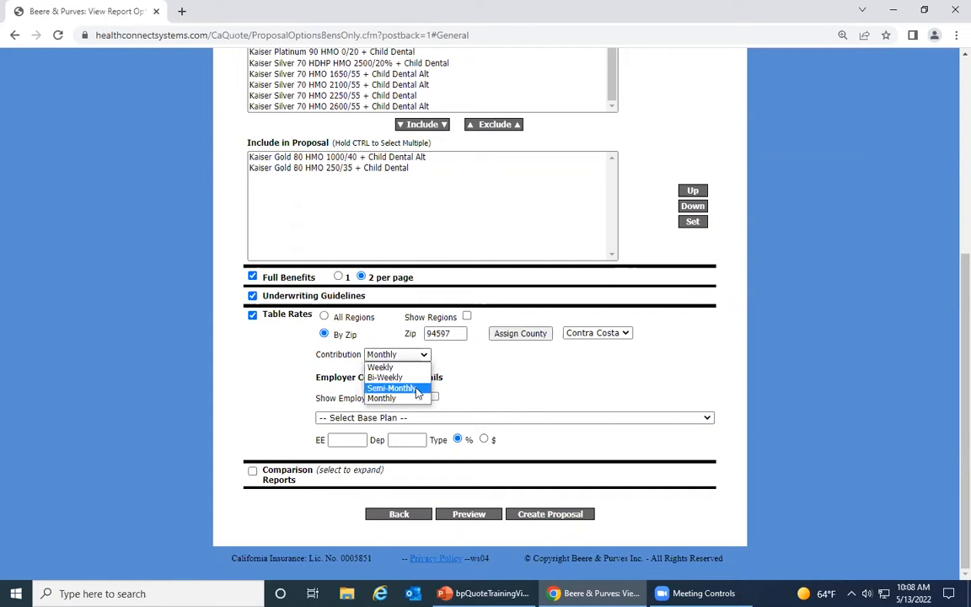
{"action": "left_click", "coordinate": [541, 407]}
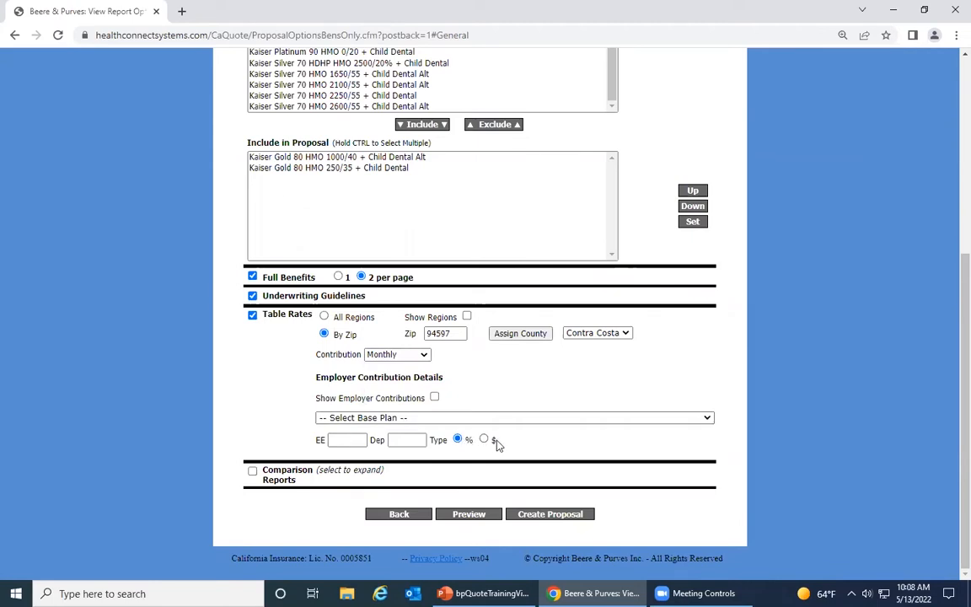
Toggle comparison reports on, go back to clear them, and return to the main menu.
{"action": "left_click", "coordinate": [252, 470]}
{"action": "scroll", "coordinate": [451, 477], "scroll_direction": "down", "scroll_amount": 5}
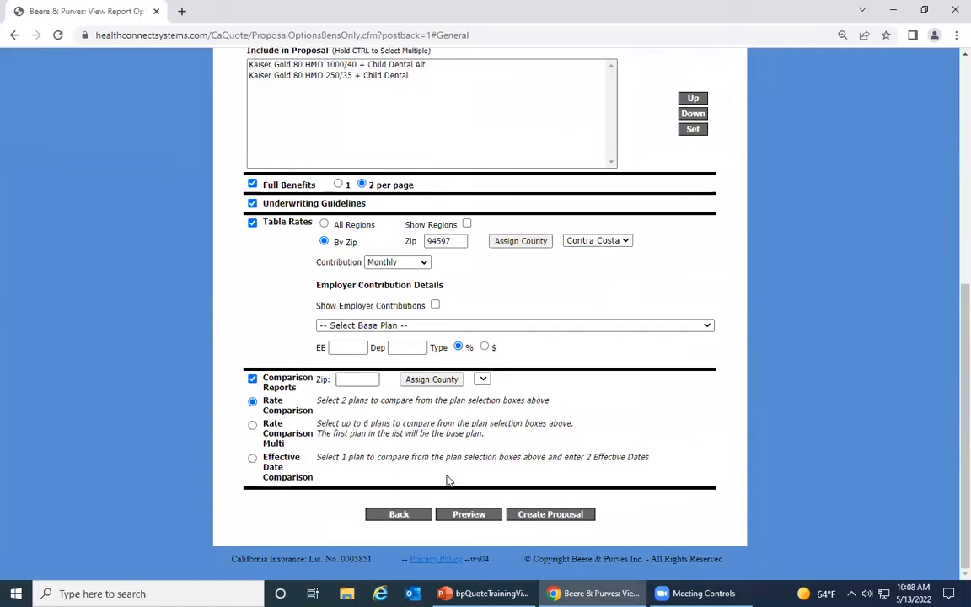
{"action": "scroll", "coordinate": [413, 529], "scroll_direction": "up", "scroll_amount": 2}
{"action": "scroll", "coordinate": [417, 529], "scroll_direction": "down", "scroll_amount": 2}
{"action": "left_click", "coordinate": [390, 517]}
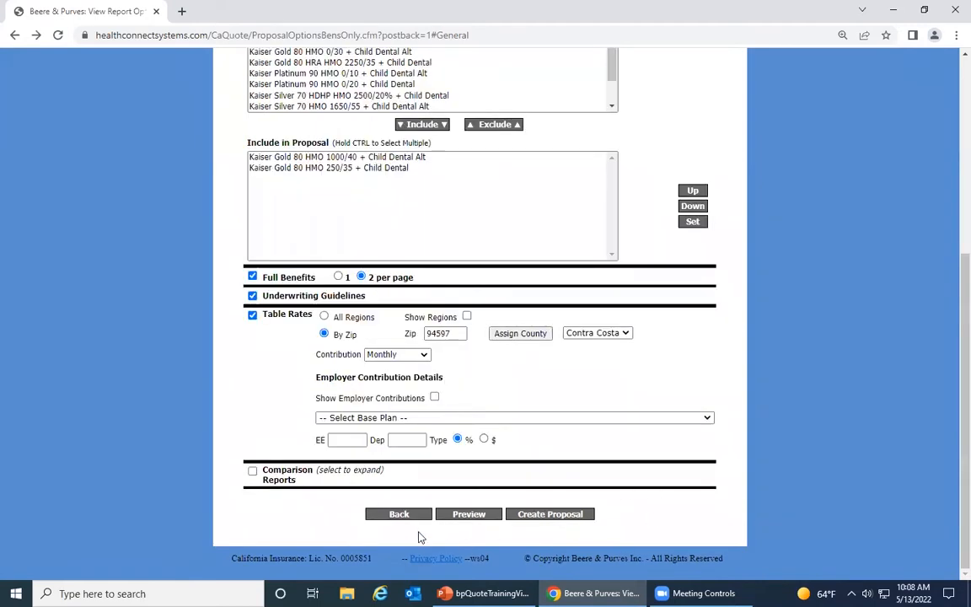
{"action": "scroll", "coordinate": [419, 537], "scroll_direction": "up", "scroll_amount": 5}
{"action": "left_click", "coordinate": [526, 151]}
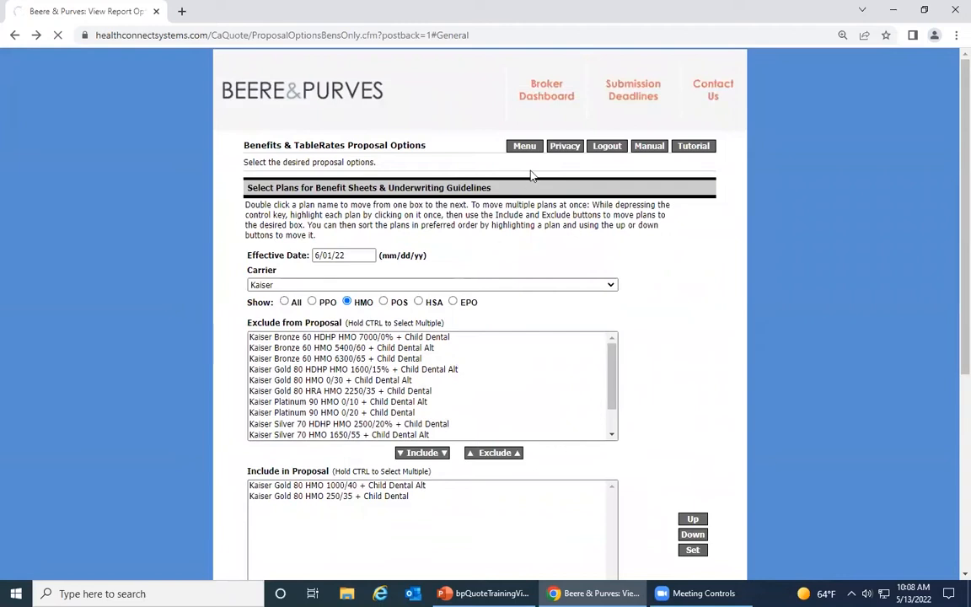
Set up a new quote for BP Test Group, zip 94596, SIC 7379, with 6 eligible employees.
{"action": "left_click", "coordinate": [346, 199]}
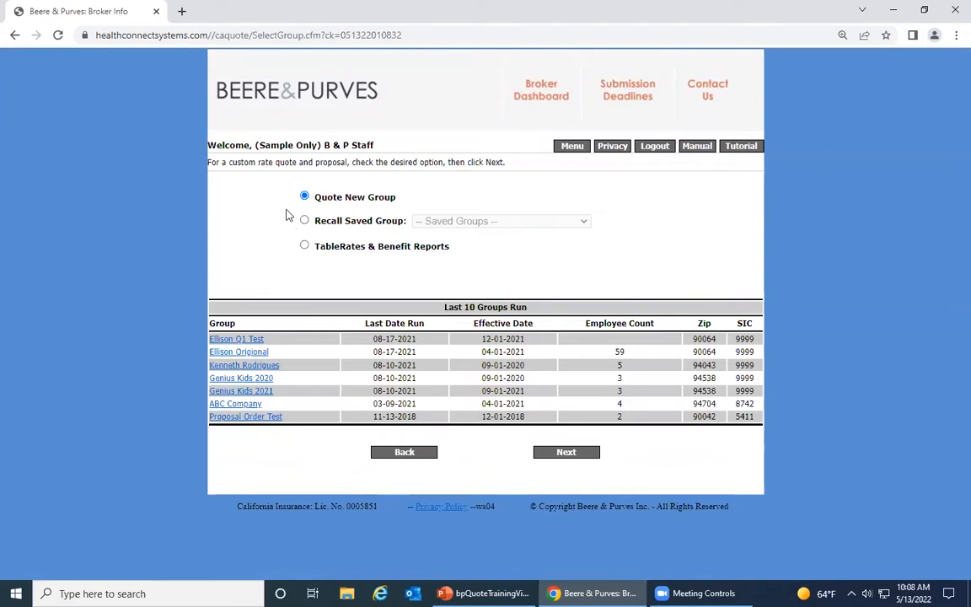
{"action": "left_click", "coordinate": [570, 453]}
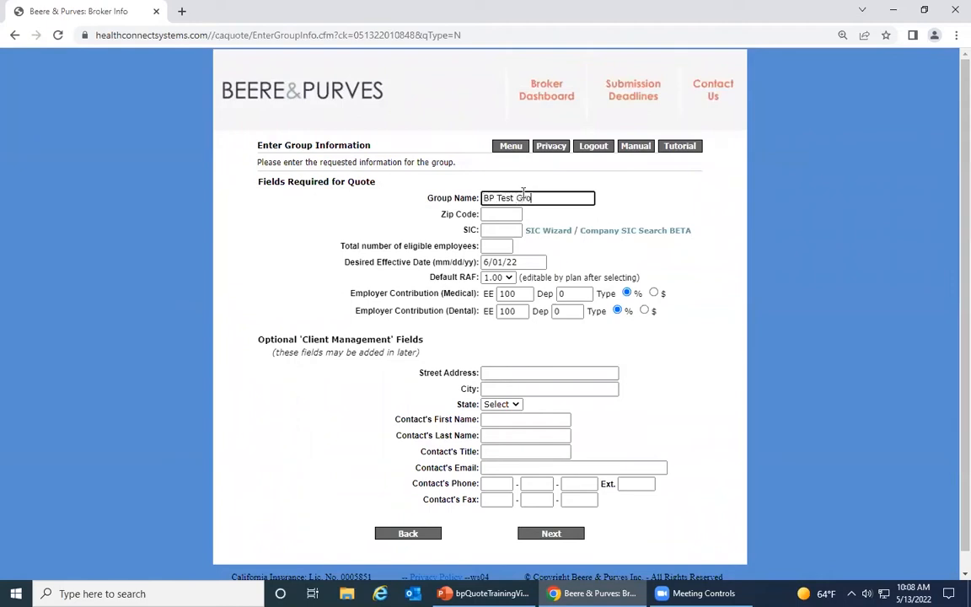
{"action": "left_click", "coordinate": [509, 215]}
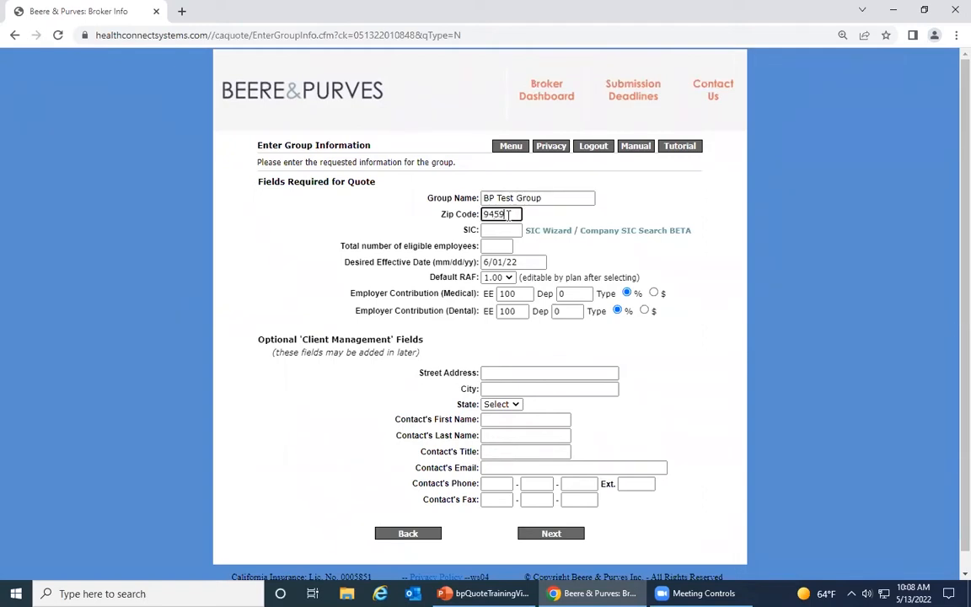
{"action": "key", "text": "Tab"}
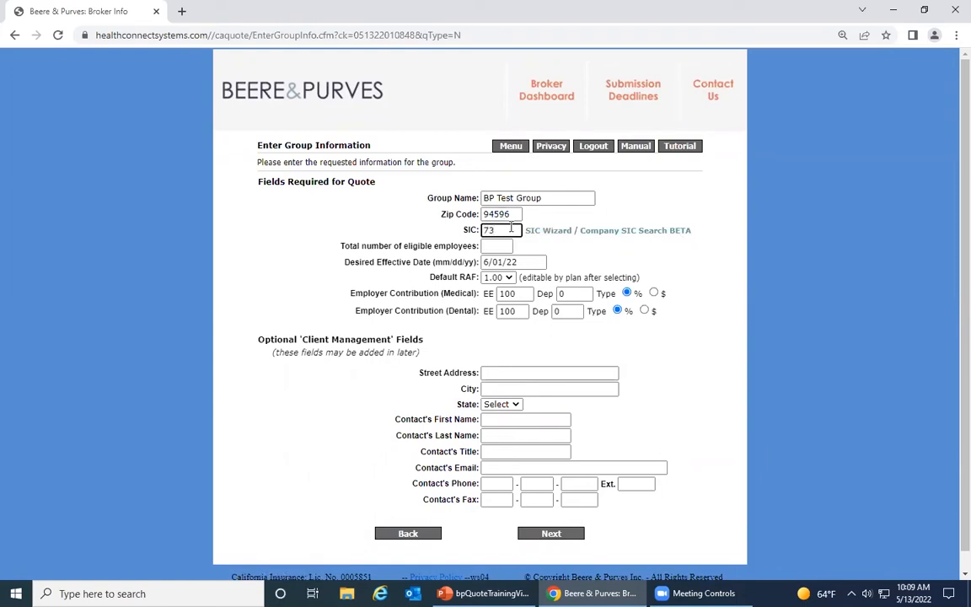
{"action": "left_click", "coordinate": [496, 246]}
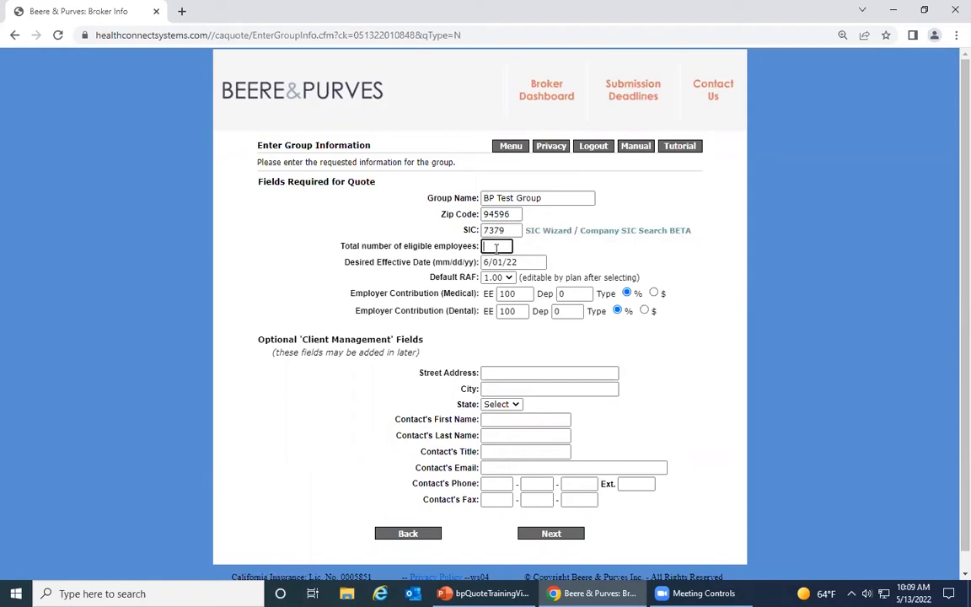
{"action": "type", "text": "6"}
{"action": "left_click", "coordinate": [562, 537]}
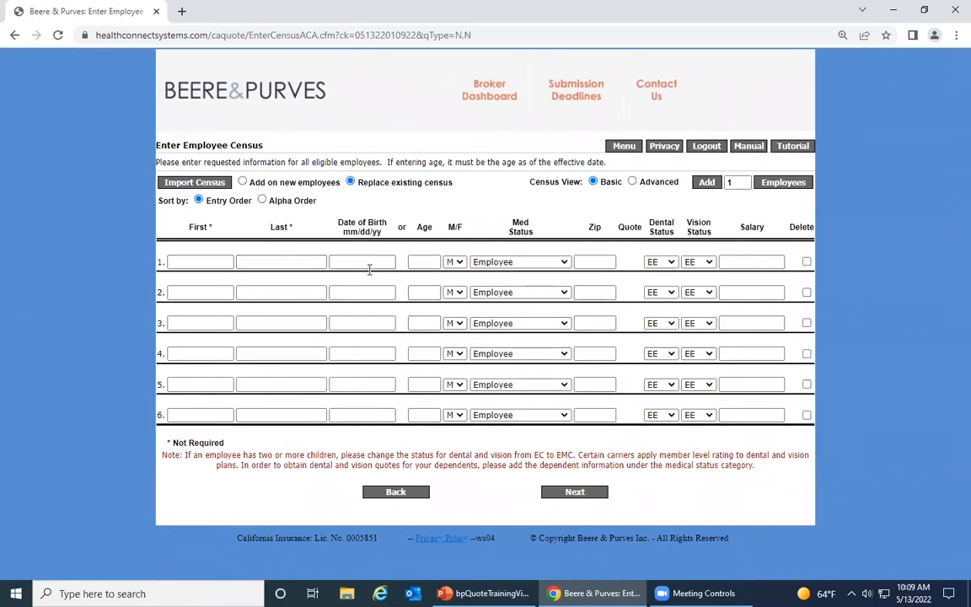
Keep row 1's medical status as Employee, choose Replace existing census, and open the census import.
{"action": "left_click", "coordinate": [533, 263]}
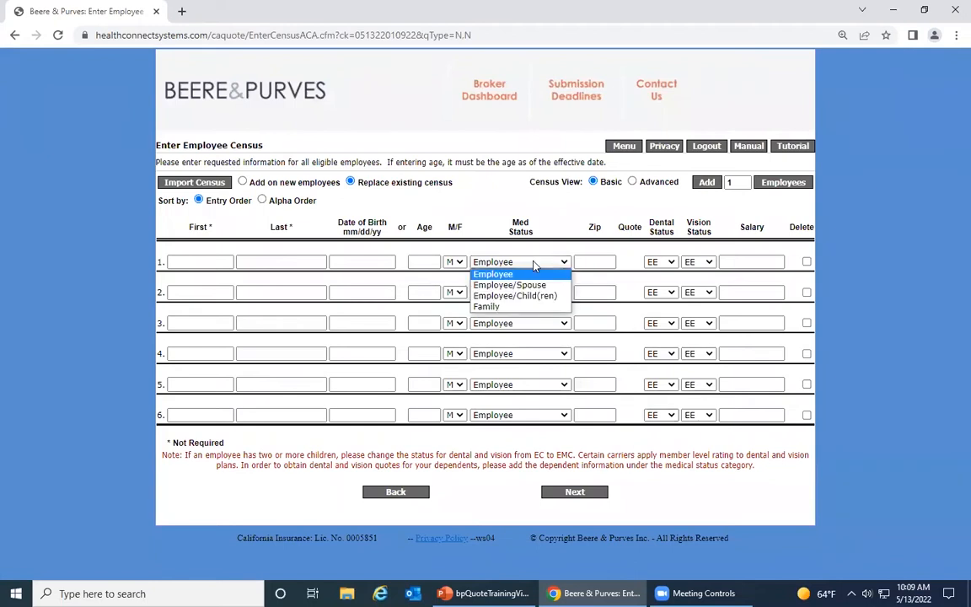
{"action": "left_click", "coordinate": [639, 264]}
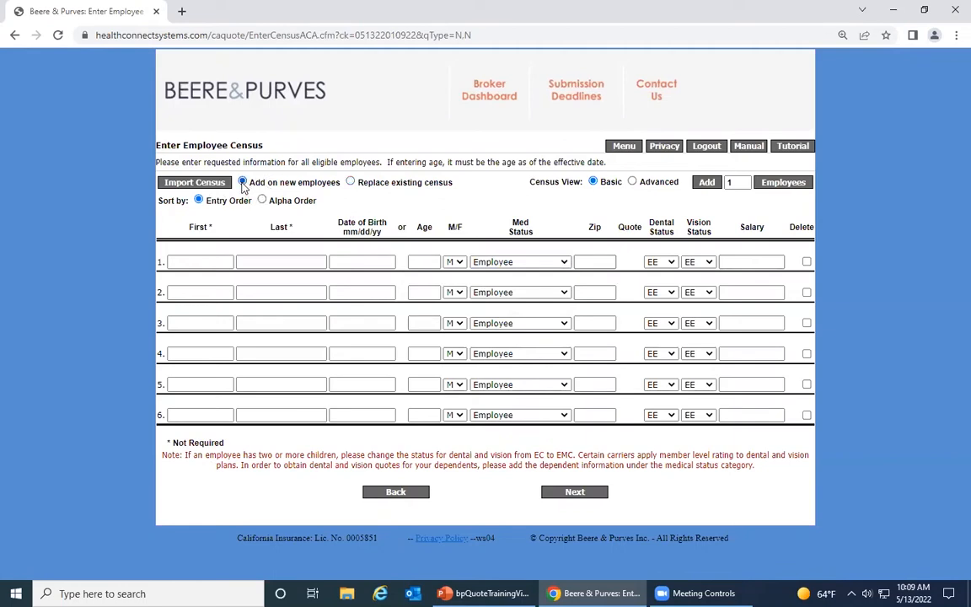
{"action": "left_click", "coordinate": [351, 183]}
{"action": "left_click", "coordinate": [188, 180]}
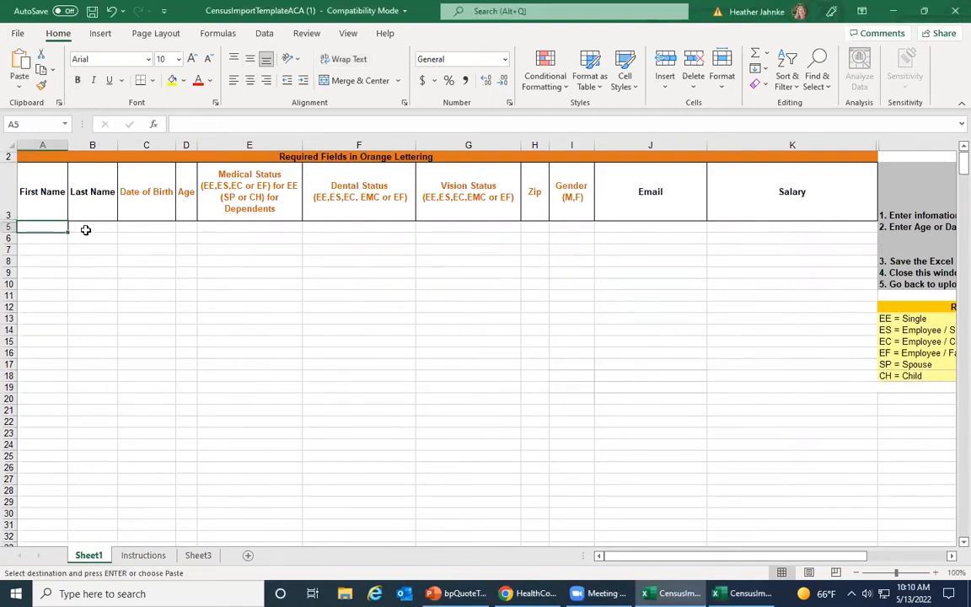
Paste the 14 employee and dependent rows at A5 and save, accepting the compatibility warning.
{"action": "type", "text": "John\tSmith\t5/7/1984\t\tEF\tEF\tEF\t94597\tM Michelle\tSmith\t6/2/1988\t\tSP\t\t\t94597\tF Michael\tSmith\t2/8/2020\t\tCH\t\t\t95497\tM Kelly\tBaker\t1/7/1994\t\tEE\tEE\tEE\t94105\tF Barbara\tJones\t3/19/1959\t\tES\tES\tES\t94507\tF Peter\tJones\t3/27/1955\t\tSP\t\t\t94507\tF Robert\tFranklin\t4/3/1990\t\tEC\tEC\tEC\t94501\tM Timothy\tFranklin\t7/4/2021\t\tCH\t\t\t94501\tM Janice\tAbbott\t12/8/1974\t\tEC\tEMC\tEMC\t94596\tF Meghan\tAbbott\t9/14/2004\t\tCH\t\t\t94596\tF Joseph\tAbbott\t9/14/2004\t\tCH\t\t\t94596\tM Charles\tJohnson\t11/5/1992\t\tEE\tEE\tEE\t94080\tM Beverly\tMountain\t10/19/1962\t\tEE\tEE\tEE\t94597\tF Taylor\tThompson\t6/17/1988\t\tEE\tEE\tEE\t94596\tF"}
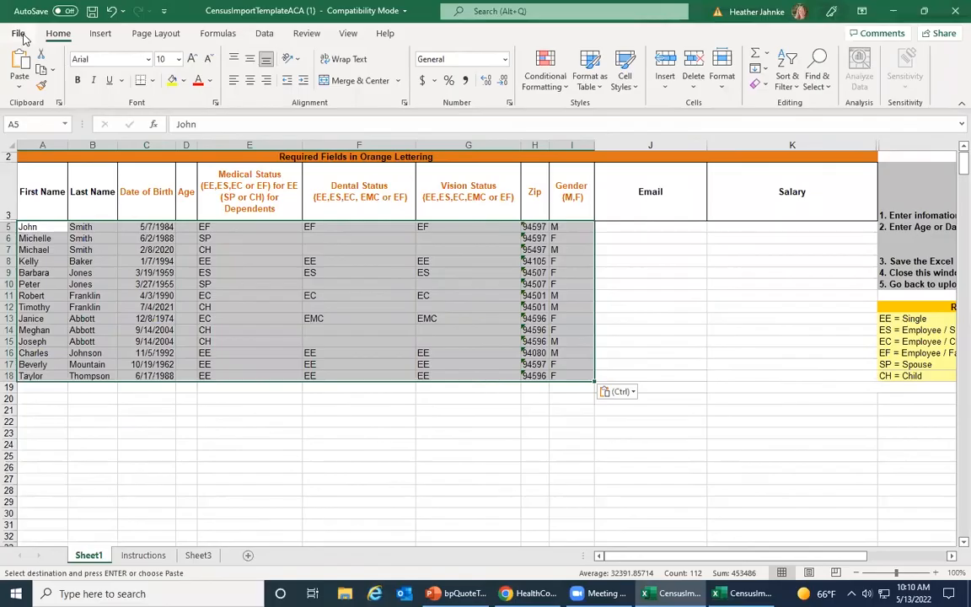
{"action": "left_click", "coordinate": [18, 34]}
{"action": "left_click", "coordinate": [53, 187]}
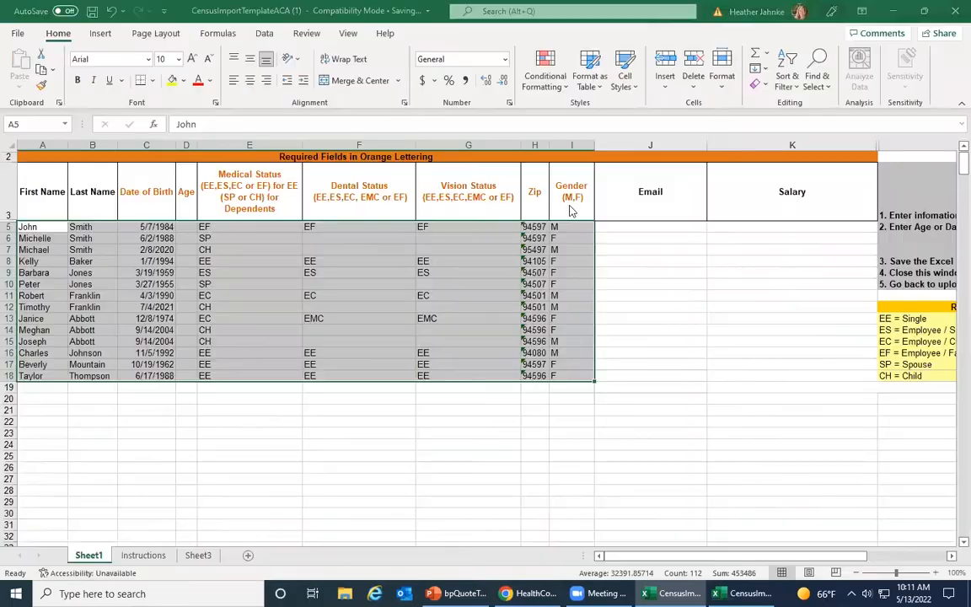
{"action": "left_click", "coordinate": [532, 384]}
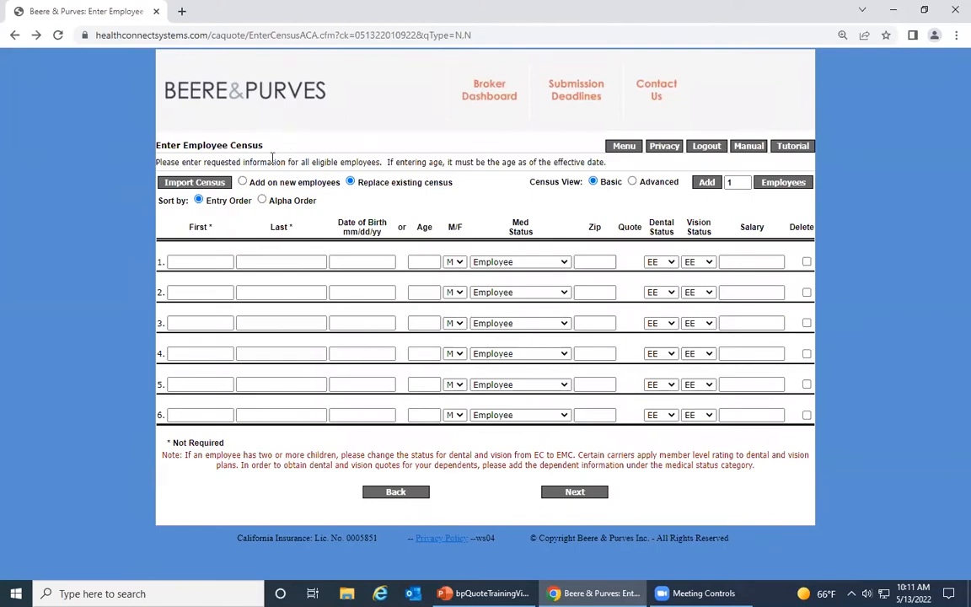
Upload CensusImportTemplateACA (1) as the group's census.
{"action": "left_click", "coordinate": [217, 184]}
{"action": "left_click", "coordinate": [270, 252]}
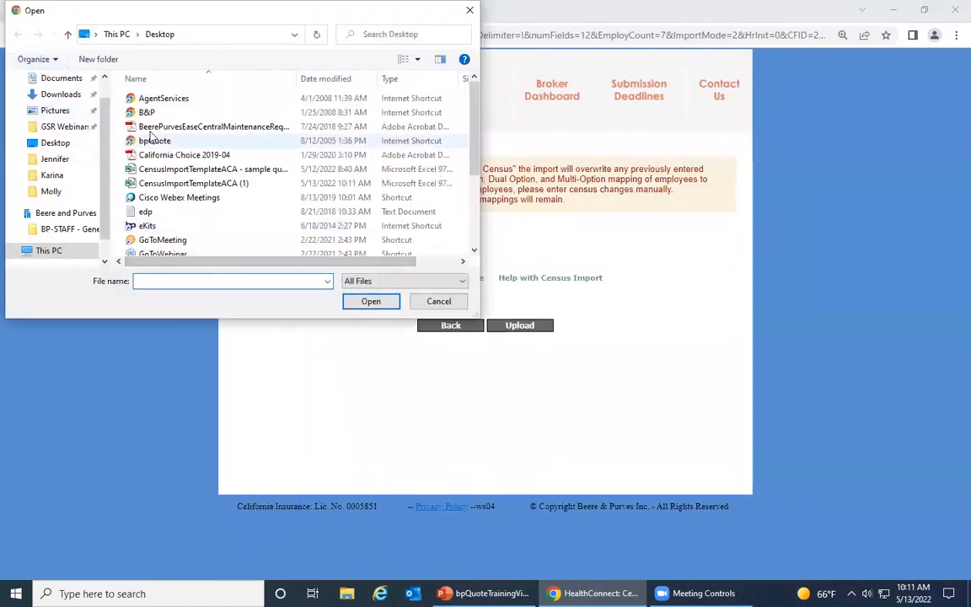
{"action": "left_click", "coordinate": [192, 183]}
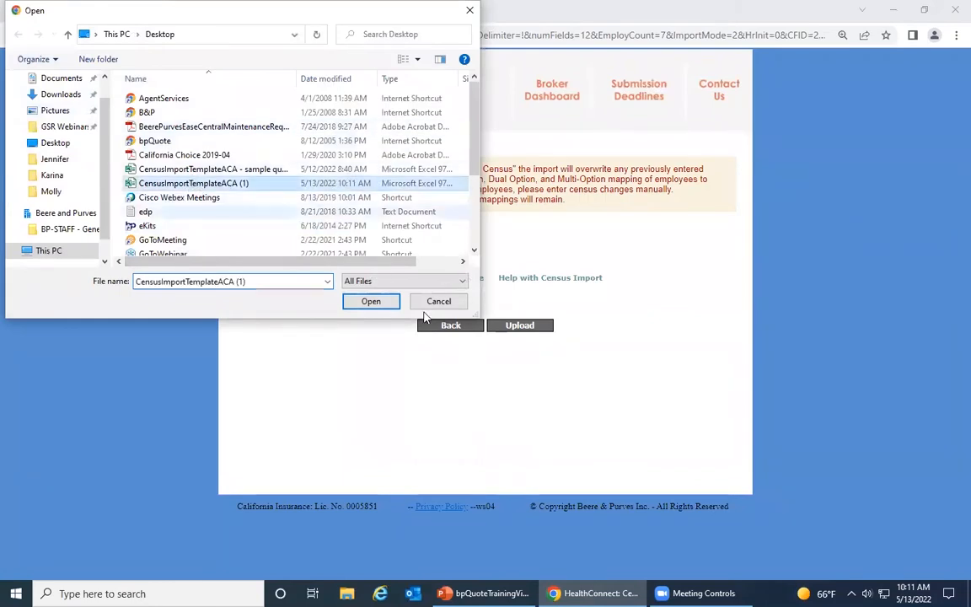
{"action": "left_click", "coordinate": [372, 301]}
{"action": "left_click", "coordinate": [522, 333]}
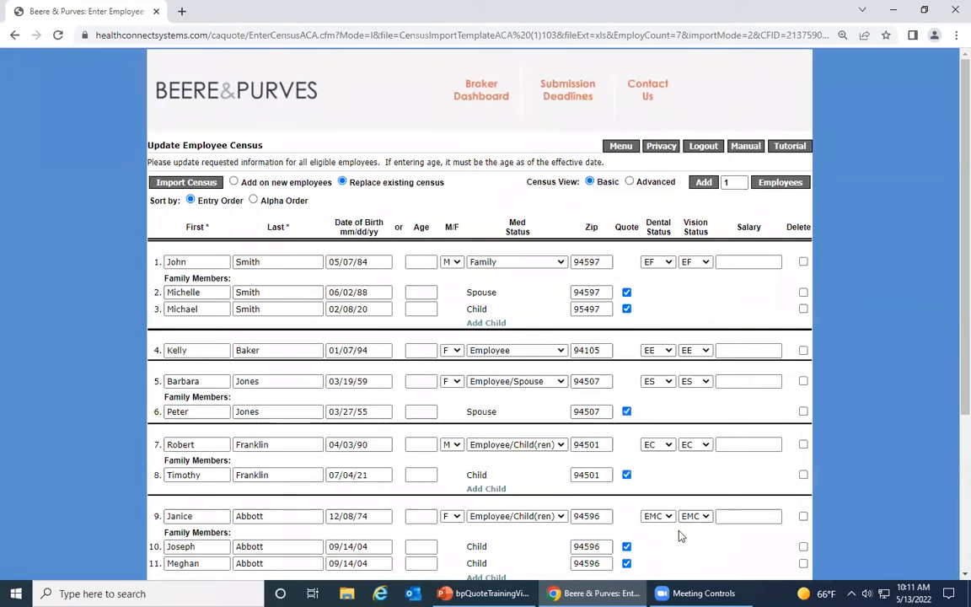
Submit the imported 14-row census to the Review Group Data page.
{"action": "scroll", "coordinate": [521, 483], "scroll_direction": "down", "scroll_amount": 3}
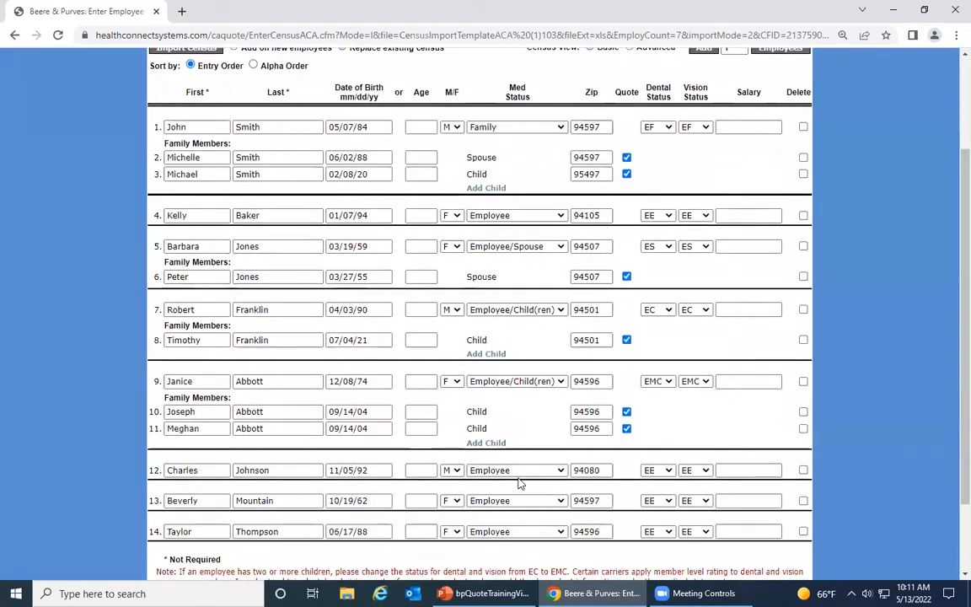
{"action": "scroll", "coordinate": [521, 483], "scroll_direction": "down", "scroll_amount": 2}
{"action": "scroll", "coordinate": [721, 514], "scroll_direction": "up", "scroll_amount": 5}
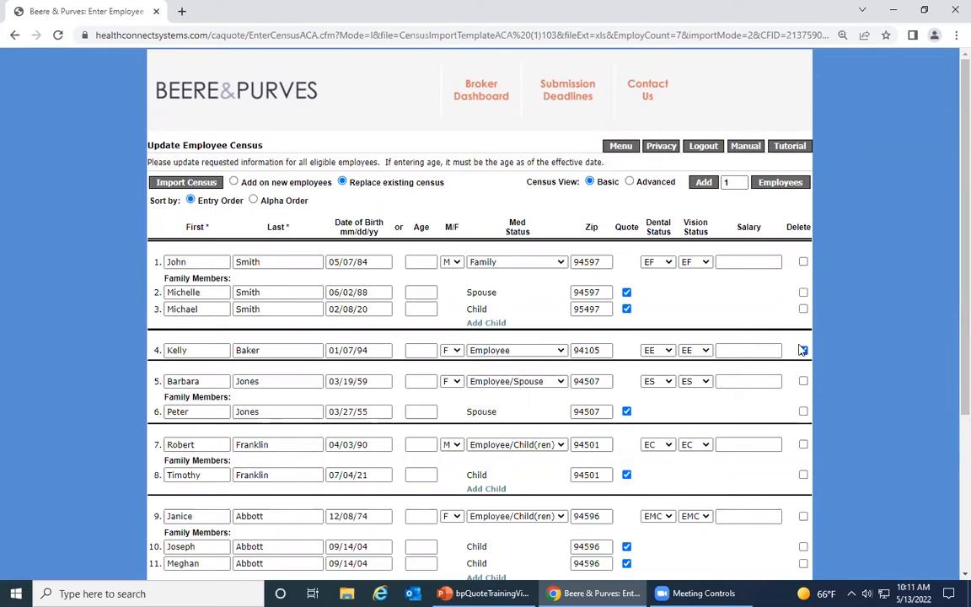
{"action": "scroll", "coordinate": [645, 392], "scroll_direction": "down", "scroll_amount": 5}
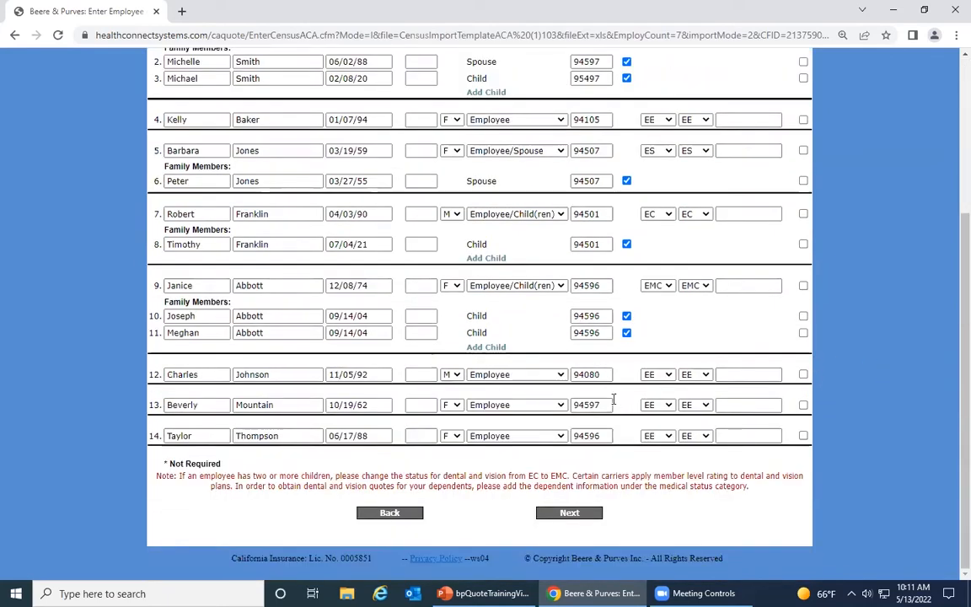
{"action": "left_click", "coordinate": [571, 513]}
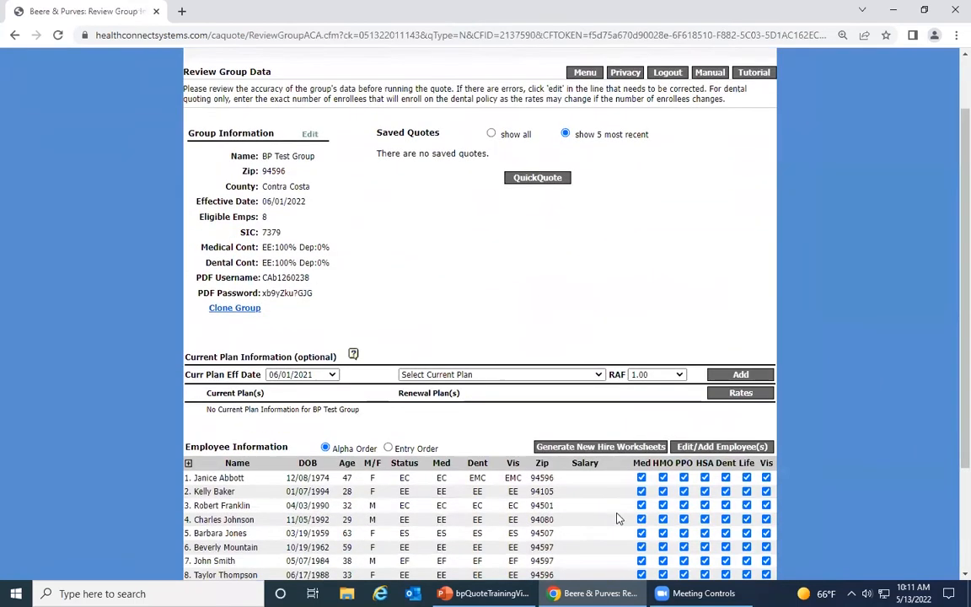
Choose Anthem Blue Cross PPO Gold 30/500/20% as the current plan.
{"action": "scroll", "coordinate": [616, 518], "scroll_direction": "down", "scroll_amount": 2}
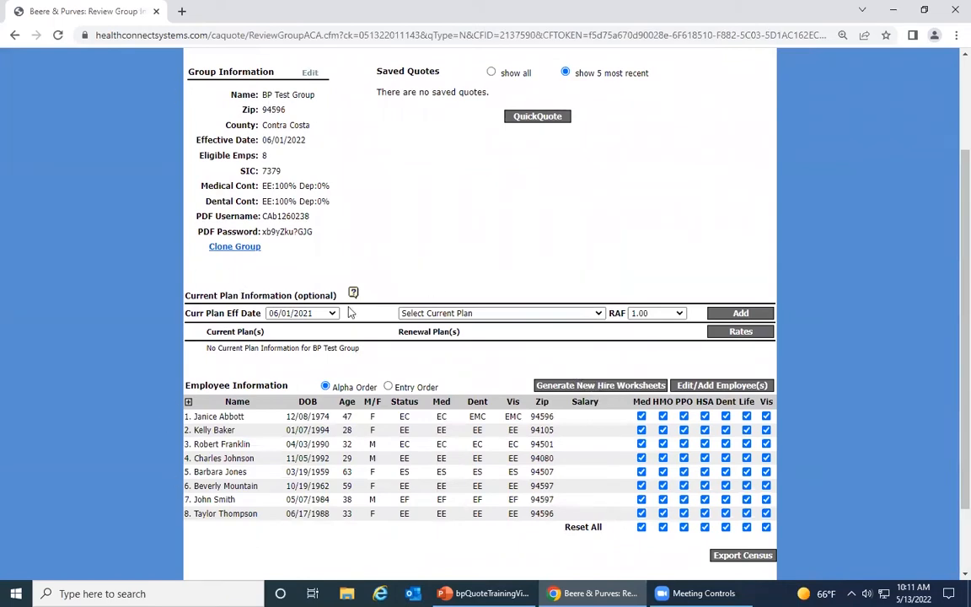
{"action": "left_click", "coordinate": [447, 317]}
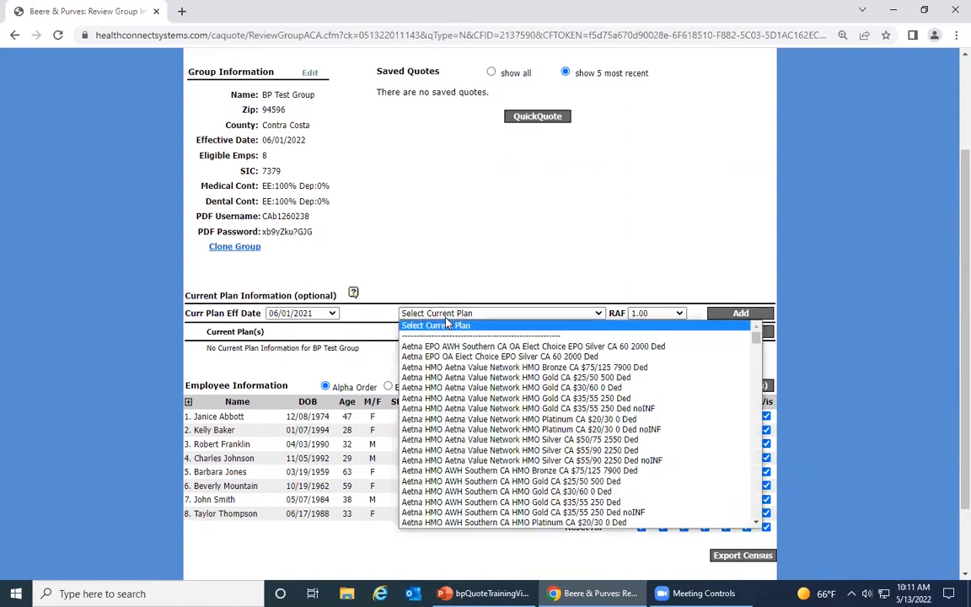
{"action": "type", "text": "an"}
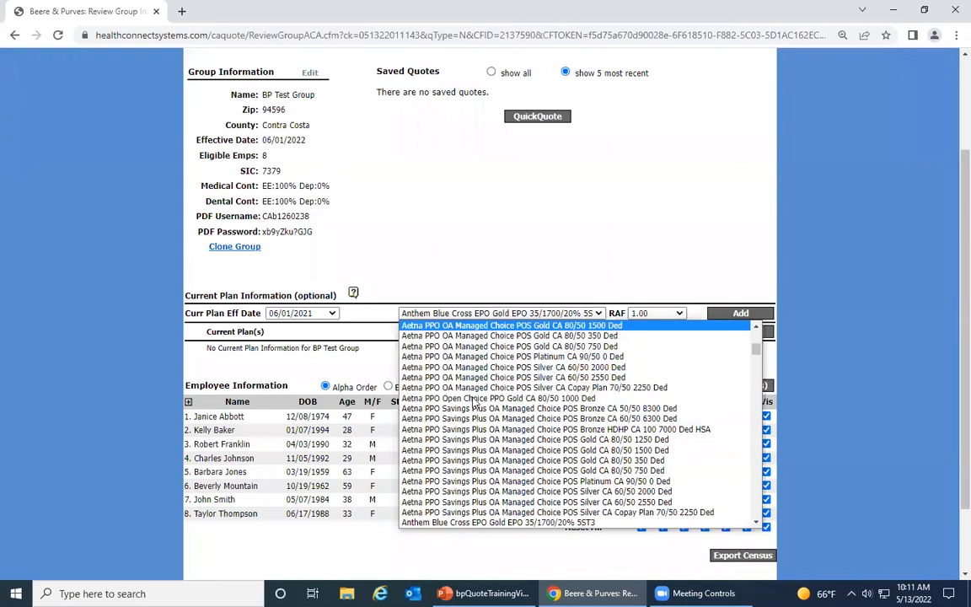
{"action": "scroll", "coordinate": [464, 475], "scroll_direction": "down", "scroll_amount": 3}
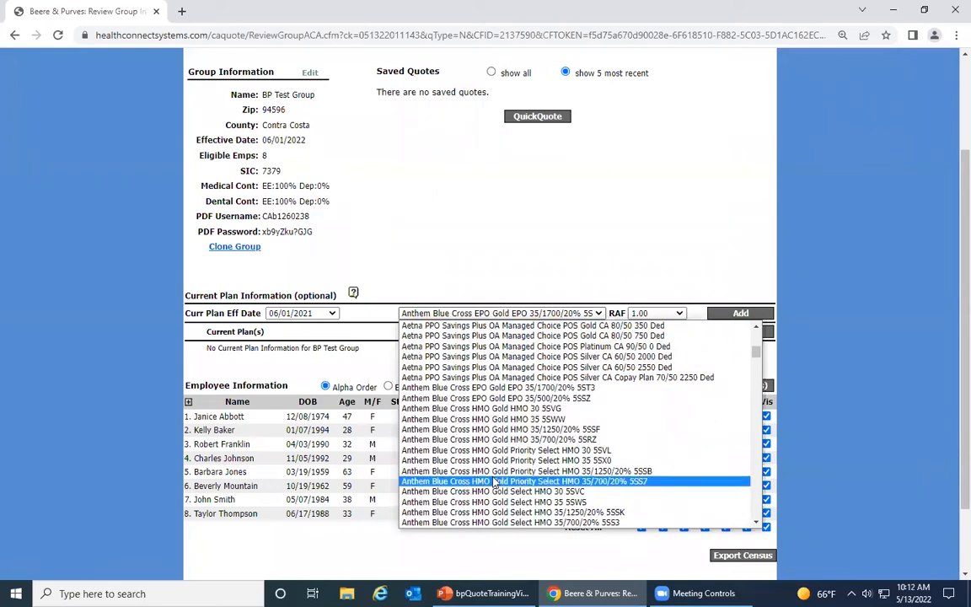
{"action": "scroll", "coordinate": [489, 480], "scroll_direction": "down", "scroll_amount": 3}
{"action": "scroll", "coordinate": [495, 483], "scroll_direction": "down", "scroll_amount": 5}
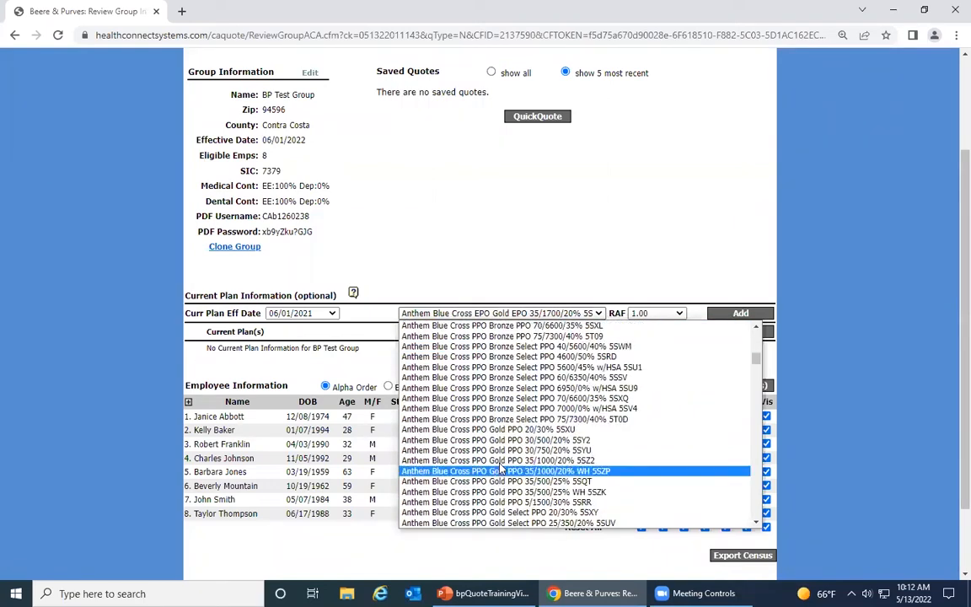
{"action": "left_click", "coordinate": [506, 440]}
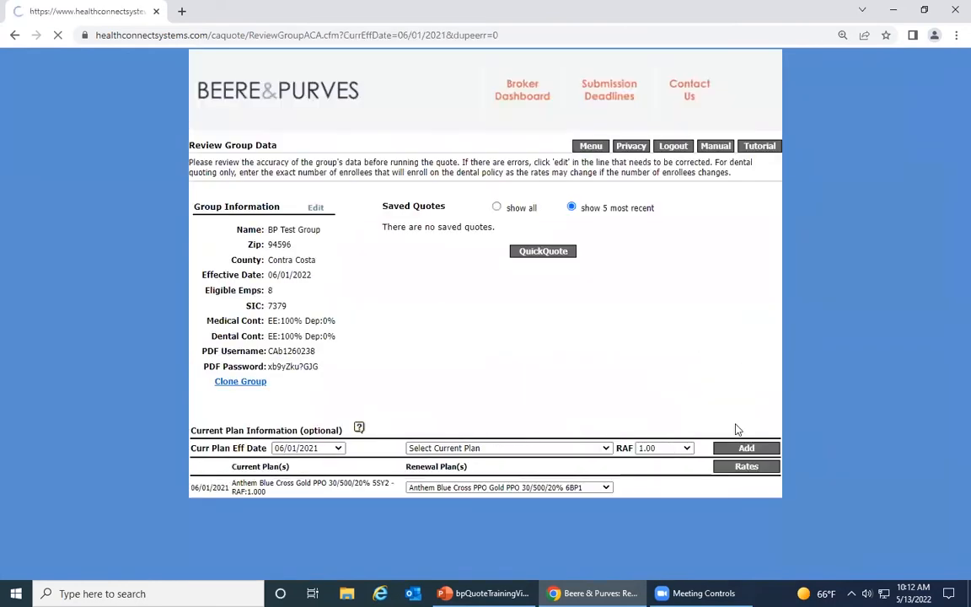
Pick Kaiser HMO Gold 80 HMO 250/35 + Child Dental and add it as another current plan.
{"action": "double_click", "coordinate": [449, 385]}
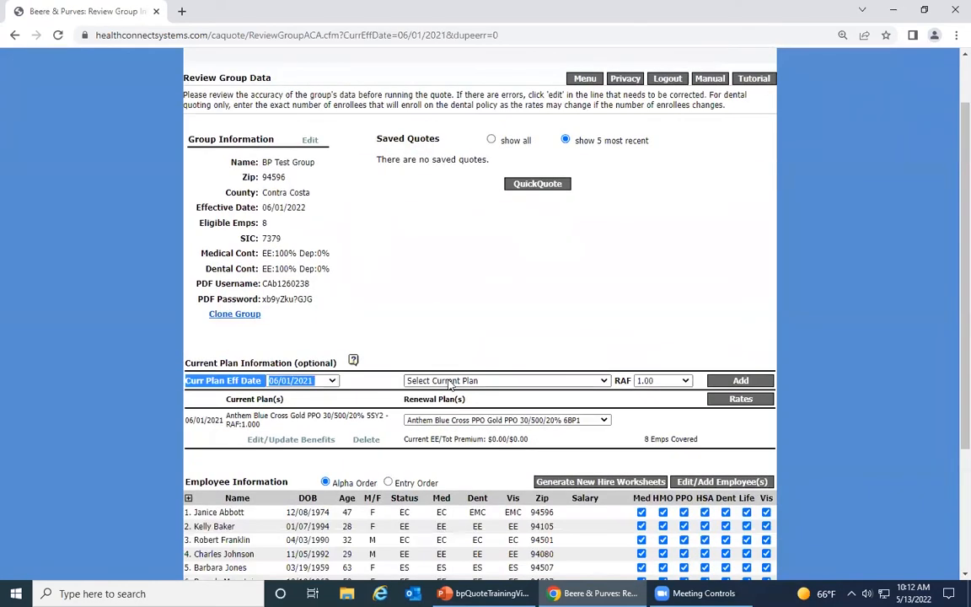
{"action": "left_click", "coordinate": [448, 384]}
{"action": "key", "text": "k"}
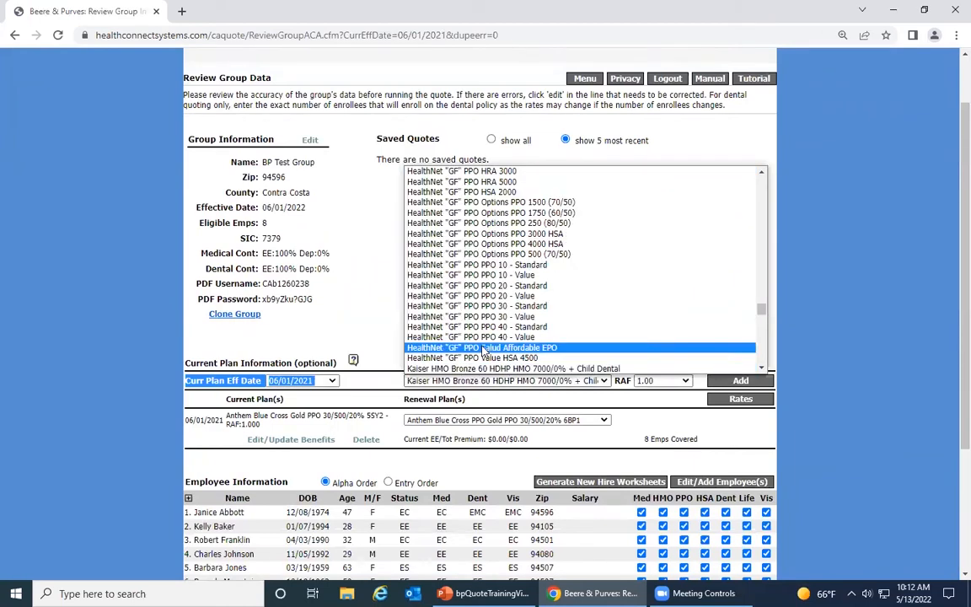
{"action": "scroll", "coordinate": [476, 321], "scroll_direction": "down", "scroll_amount": 3}
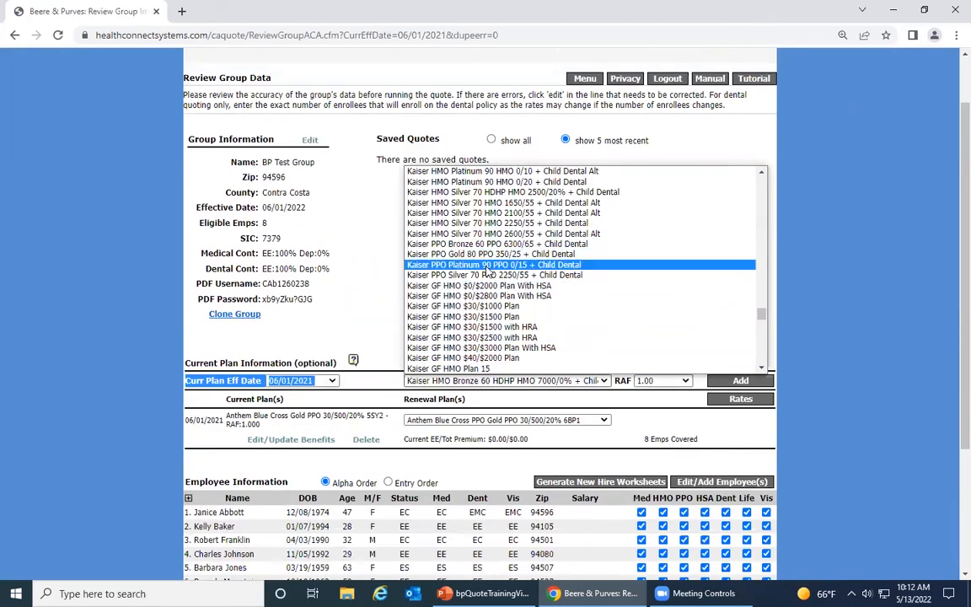
{"action": "scroll", "coordinate": [485, 253], "scroll_direction": "up", "scroll_amount": 4}
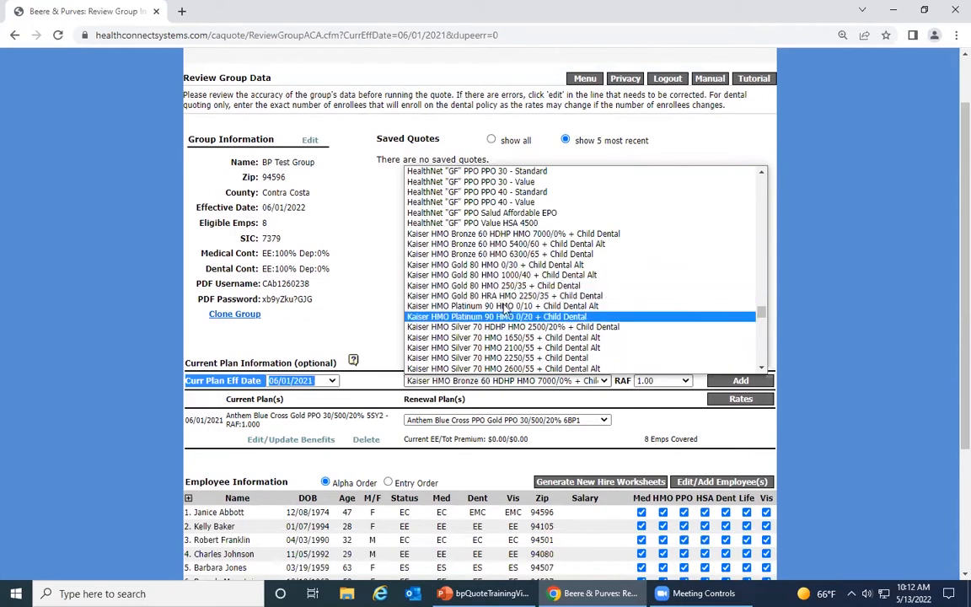
{"action": "left_click", "coordinate": [524, 286]}
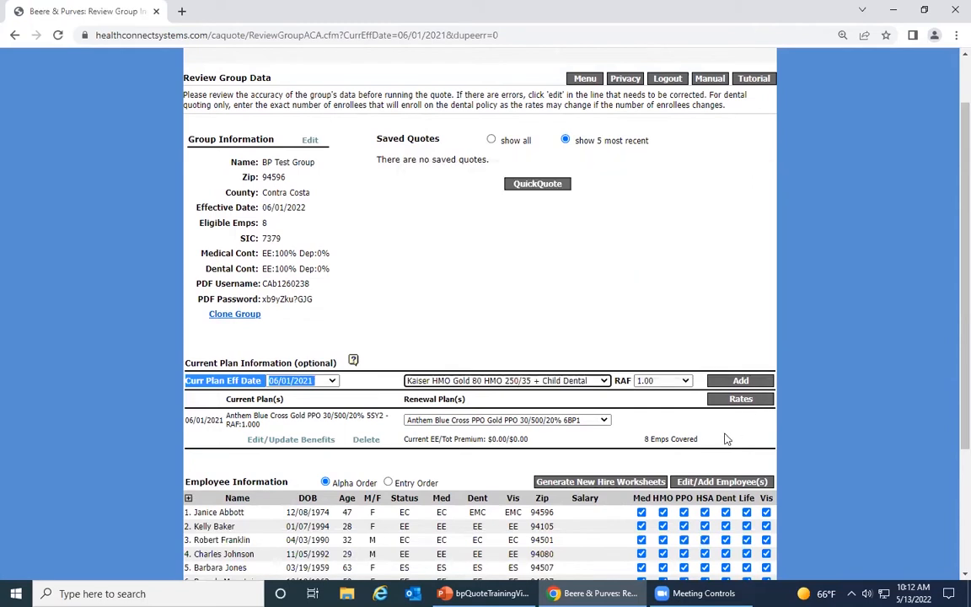
{"action": "left_click", "coordinate": [742, 381]}
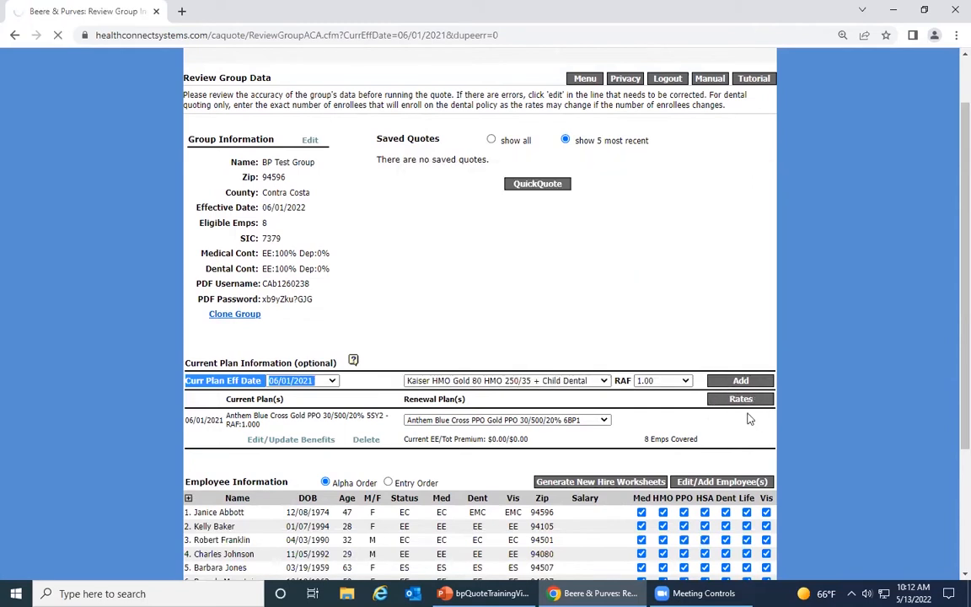
{"action": "scroll", "coordinate": [749, 419], "scroll_direction": "down", "scroll_amount": 3}
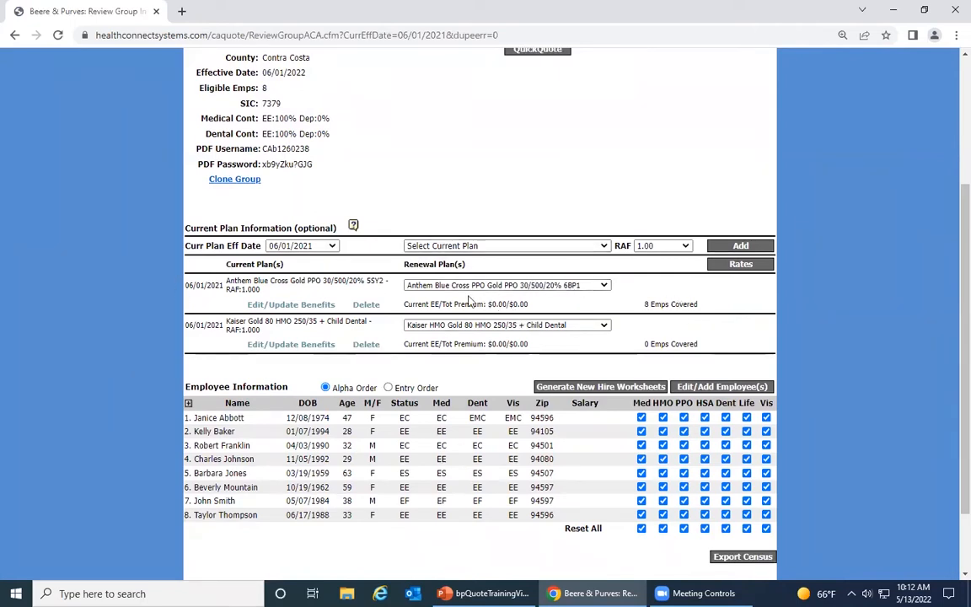
Clear HMO for the first four employees and PPO for two later employees, then open current plan rates.
{"action": "left_click", "coordinate": [663, 419]}
{"action": "left_click", "coordinate": [664, 431]}
{"action": "left_click", "coordinate": [664, 445]}
{"action": "left_click", "coordinate": [663, 458]}
{"action": "left_click", "coordinate": [684, 488]}
{"action": "left_click", "coordinate": [684, 514]}
{"action": "left_click", "coordinate": [745, 266]}
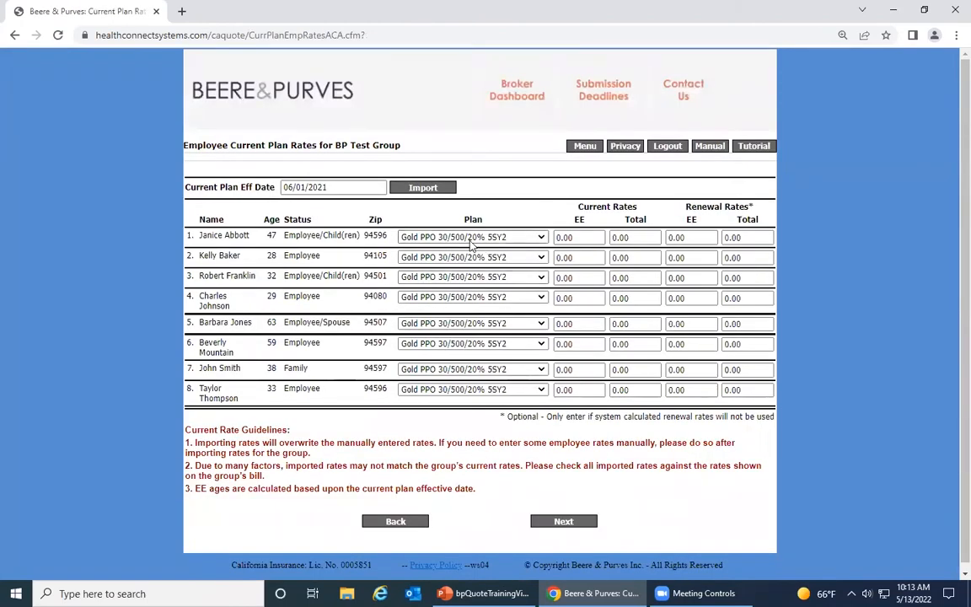
Put the last three employees on Gold 80 HMO 250/35, import current rates, and save.
{"action": "left_click", "coordinate": [472, 343]}
{"action": "left_click", "coordinate": [464, 365]}
{"action": "left_click", "coordinate": [472, 369]}
{"action": "left_click", "coordinate": [448, 392]}
{"action": "left_click", "coordinate": [472, 389]}
{"action": "left_click", "coordinate": [453, 412]}
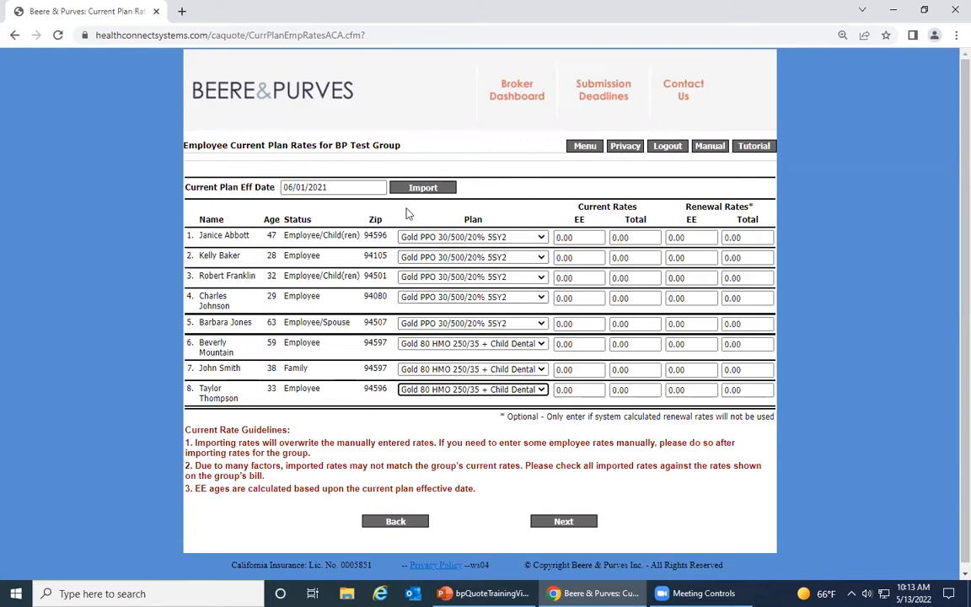
{"action": "left_click", "coordinate": [417, 189]}
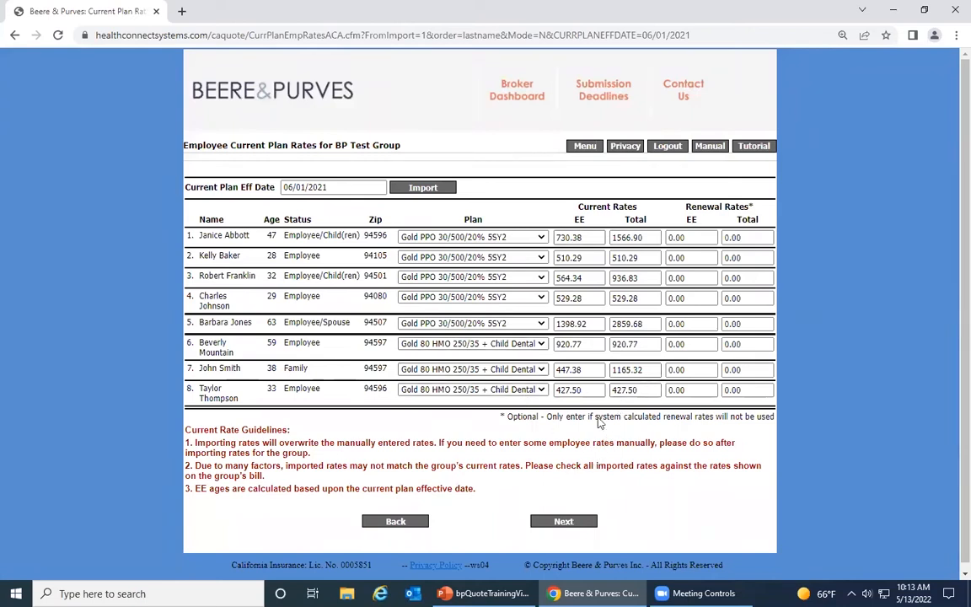
{"action": "left_click", "coordinate": [563, 522]}
Scroll through Review Group Data and continue to the Carrier Selection page.
{"action": "scroll", "coordinate": [595, 536], "scroll_direction": "down", "scroll_amount": 1}
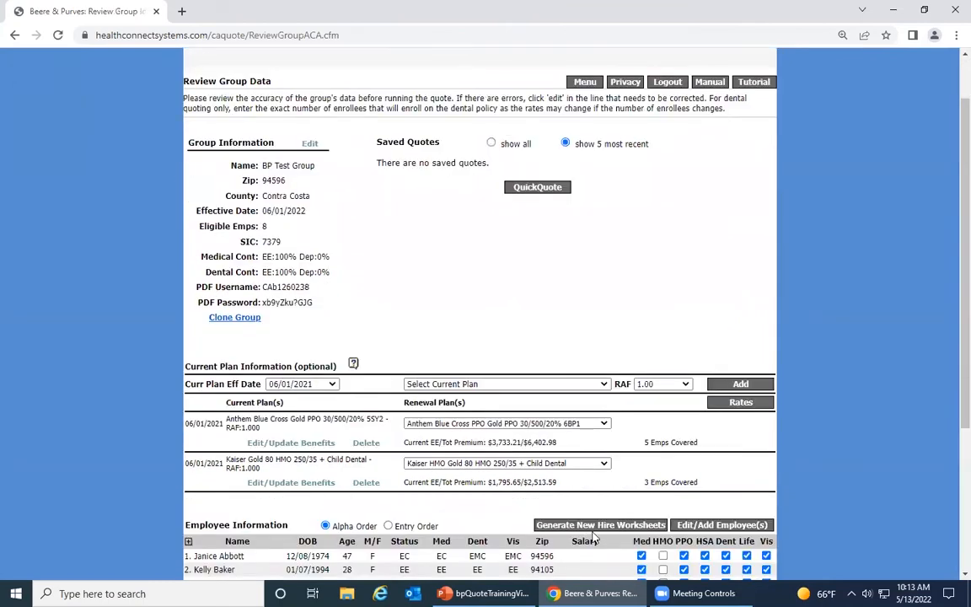
{"action": "scroll", "coordinate": [595, 536], "scroll_direction": "down", "scroll_amount": 1}
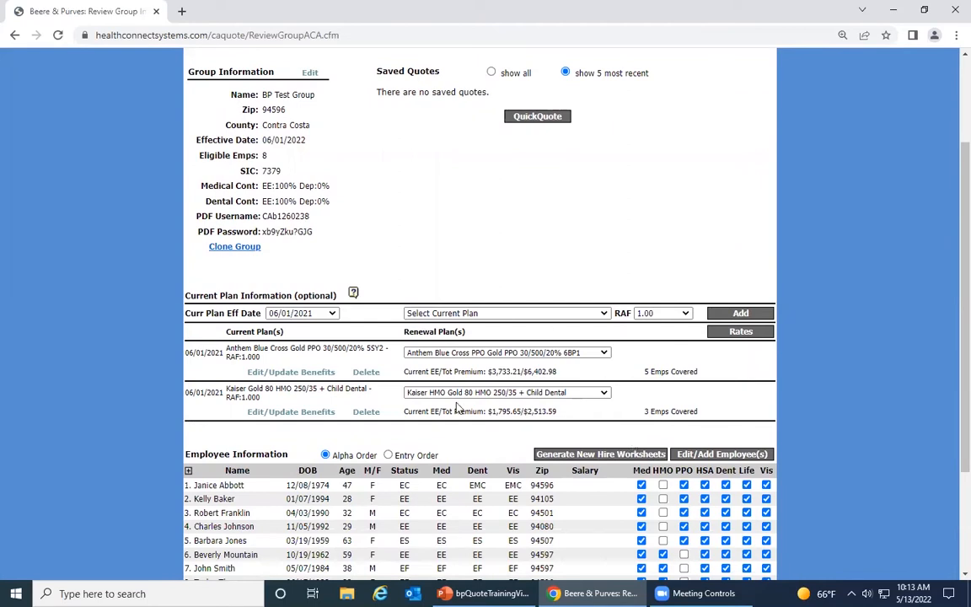
{"action": "scroll", "coordinate": [460, 410], "scroll_direction": "down", "scroll_amount": 2}
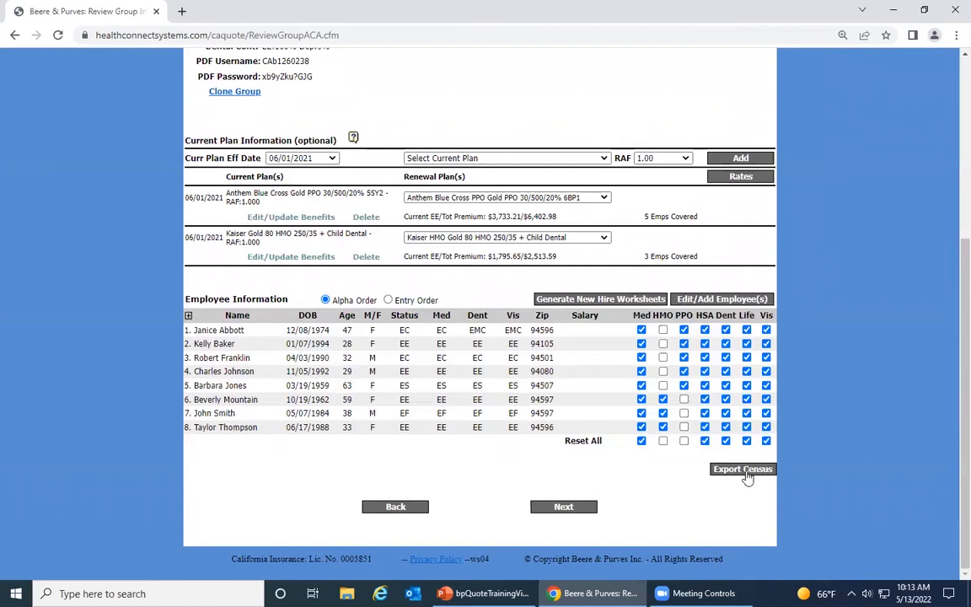
{"action": "left_click", "coordinate": [563, 507]}
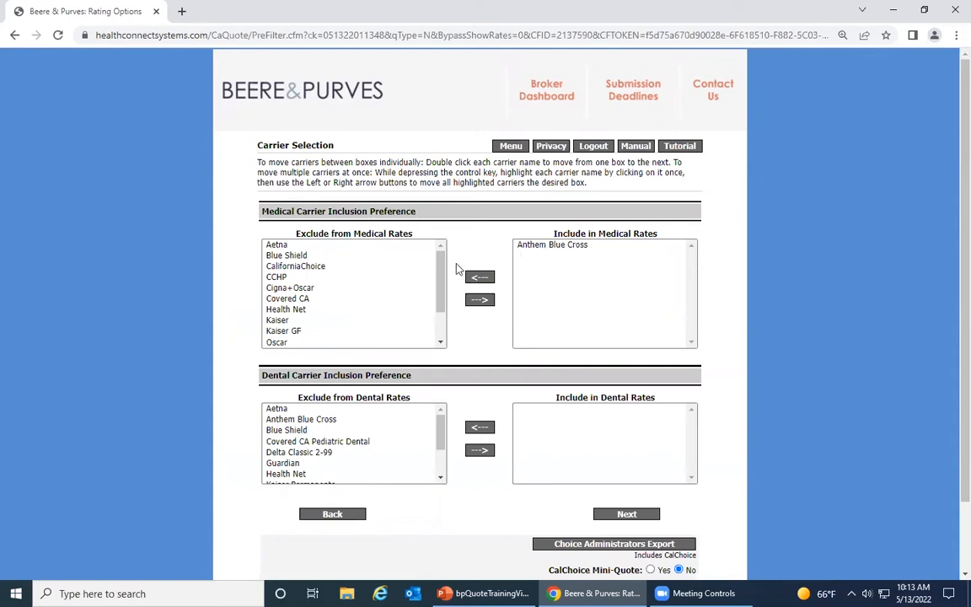
Include Kaiser and UnitedHealthcare in medical rates and Delta Classic 2-99 in dental rates.
{"action": "double_click", "coordinate": [300, 320]}
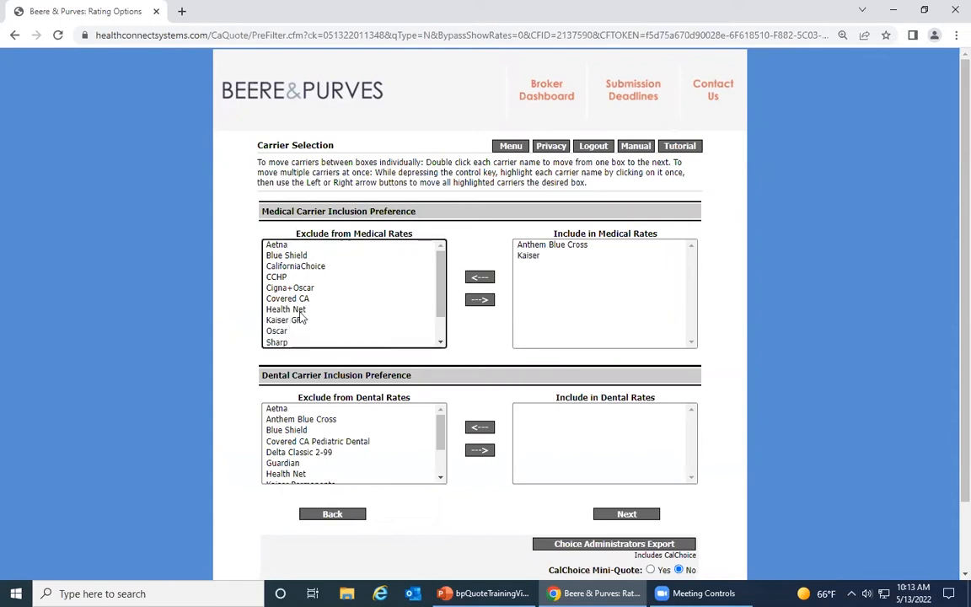
{"action": "scroll", "coordinate": [301, 318], "scroll_direction": "down", "scroll_amount": 1}
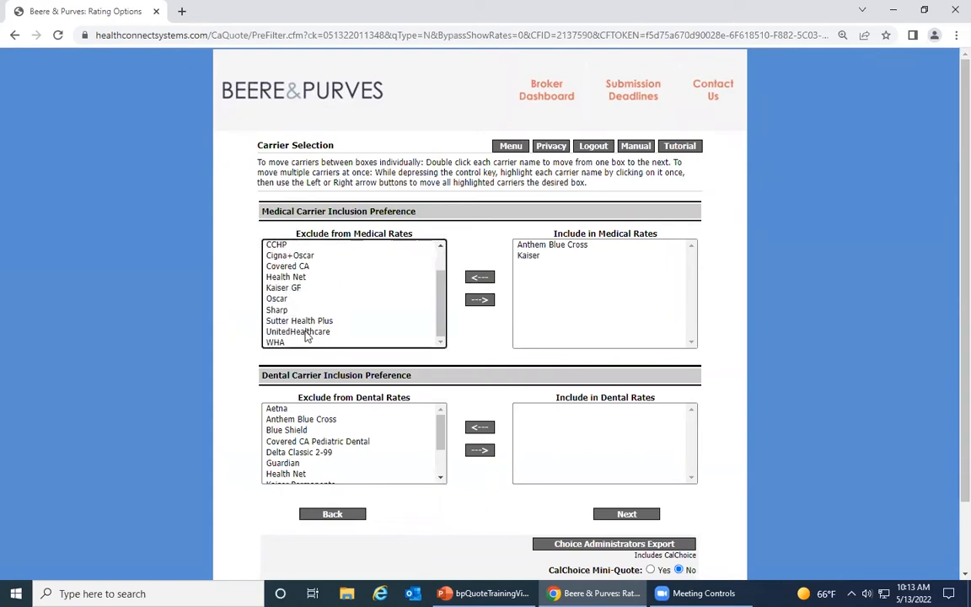
{"action": "double_click", "coordinate": [304, 332]}
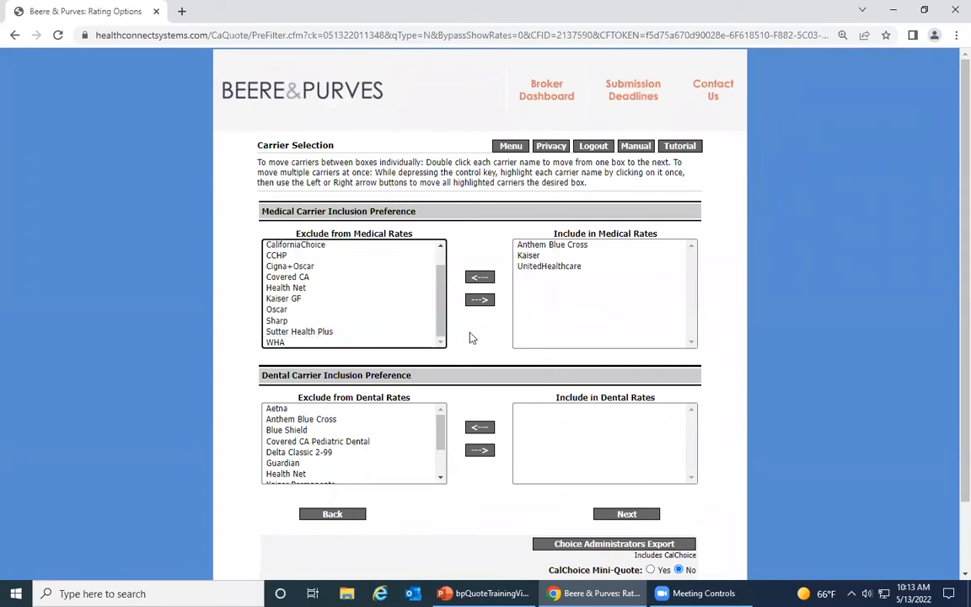
{"action": "double_click", "coordinate": [286, 453]}
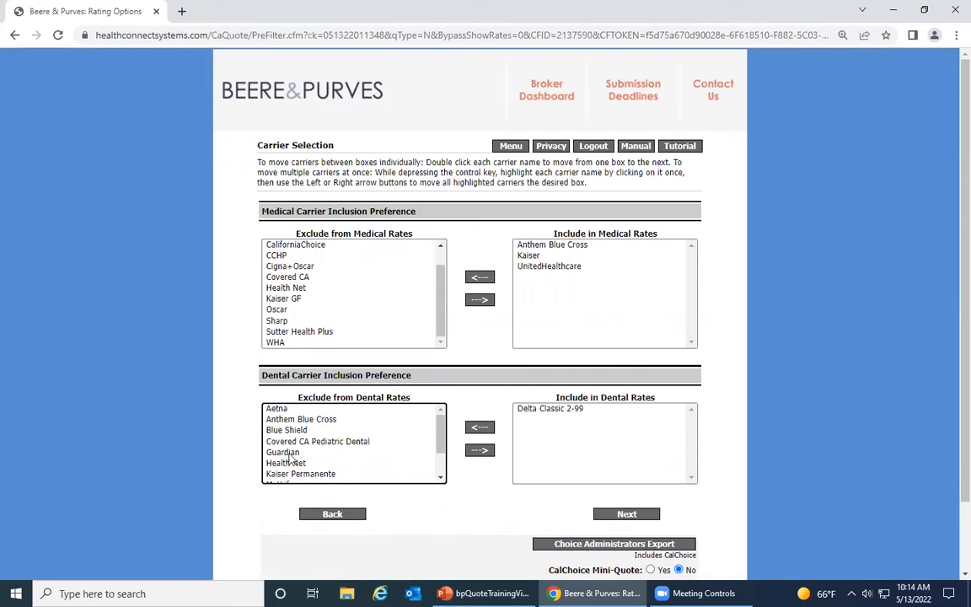
{"action": "scroll", "coordinate": [487, 488], "scroll_direction": "down", "scroll_amount": 2}
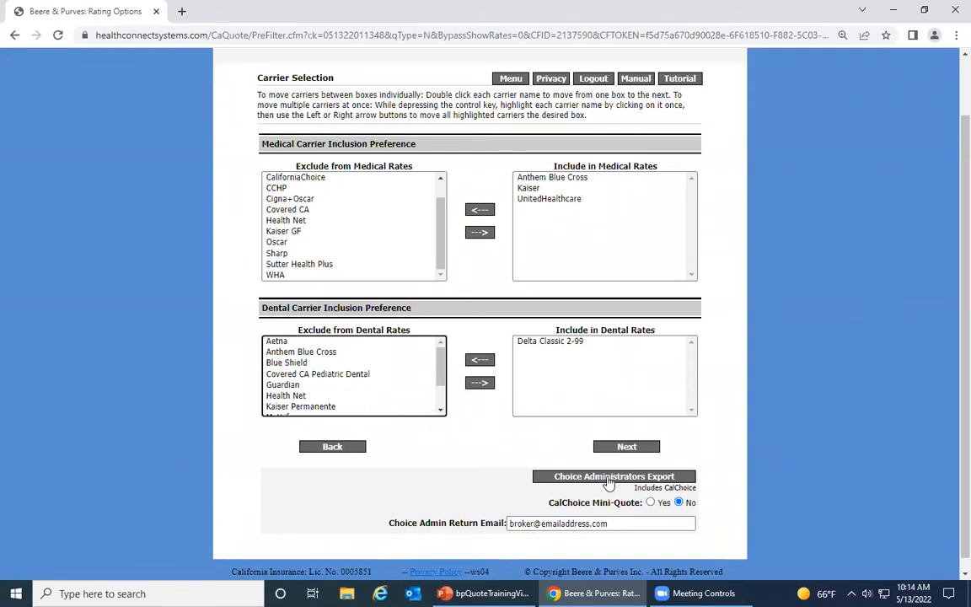
{"action": "left_click", "coordinate": [627, 447]}
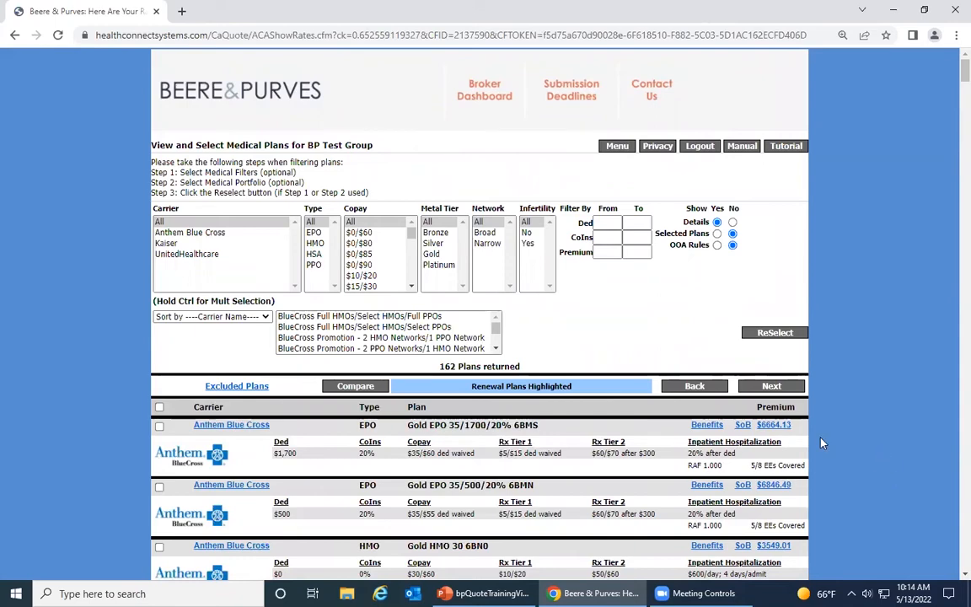
Filter plans to Anthem Blue Cross, PPO, Gold, Broad network and no infertility coverage.
{"action": "scroll", "coordinate": [823, 443], "scroll_direction": "down", "scroll_amount": 15}
{"action": "scroll", "coordinate": [825, 446], "scroll_direction": "up", "scroll_amount": 3}
{"action": "scroll", "coordinate": [825, 446], "scroll_direction": "up", "scroll_amount": 10}
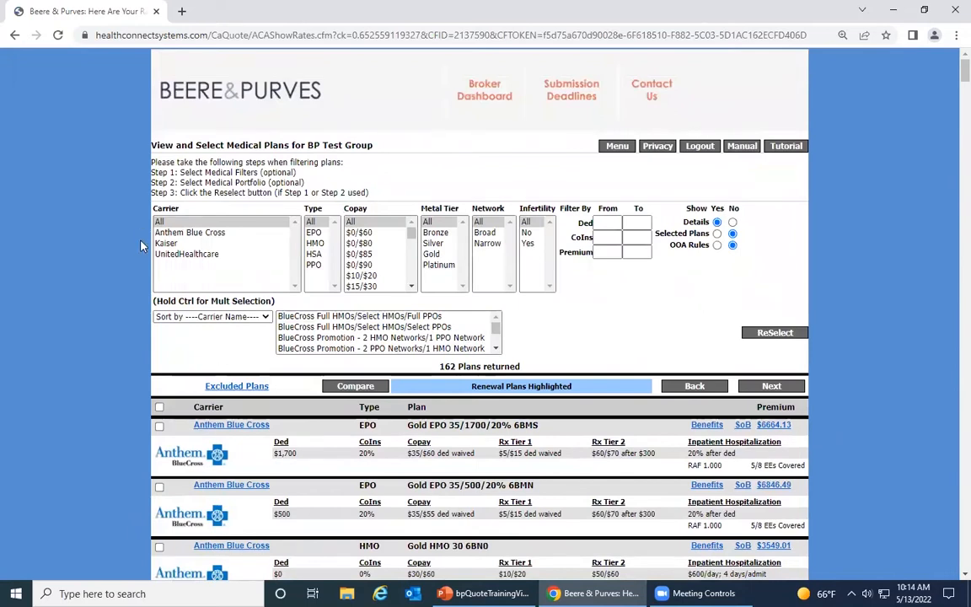
{"action": "left_click", "coordinate": [192, 232]}
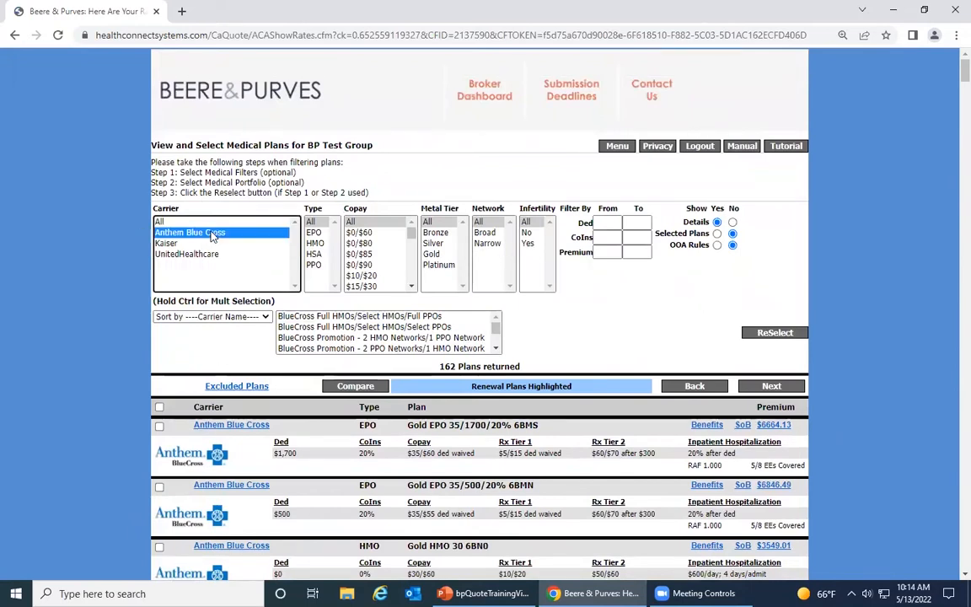
{"action": "left_click", "coordinate": [318, 266]}
{"action": "left_click", "coordinate": [431, 255]}
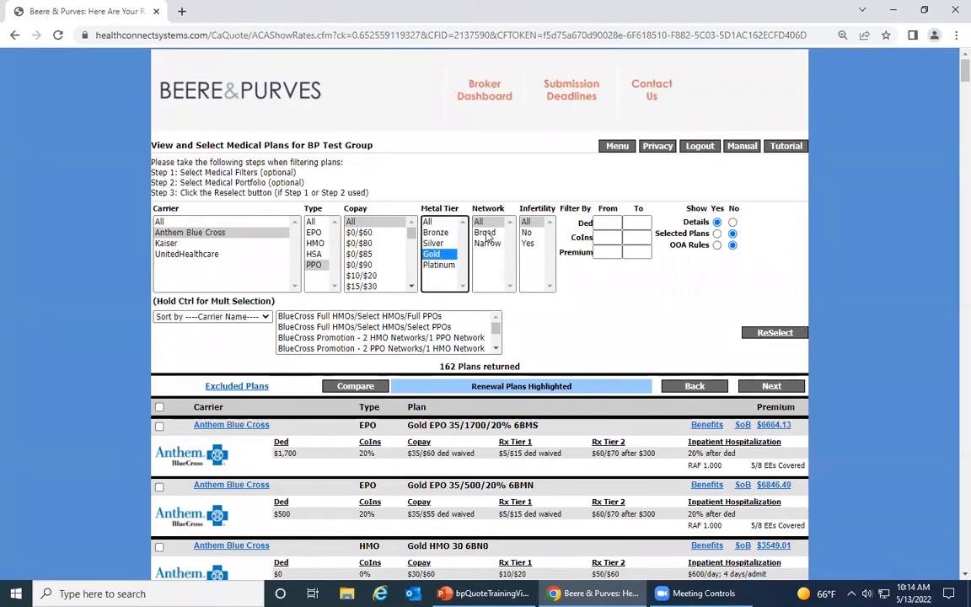
{"action": "left_click", "coordinate": [487, 234]}
{"action": "left_click", "coordinate": [528, 222]}
{"action": "left_click", "coordinate": [529, 233]}
{"action": "left_click", "coordinate": [797, 333]}
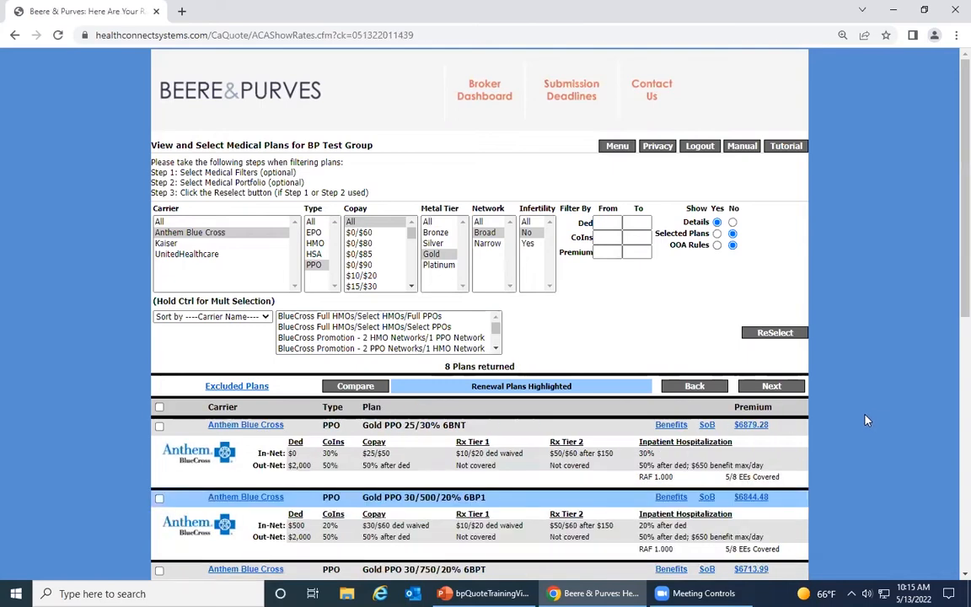
Review the filtered Anthem Gold PPO plans and switch the carrier filter to Kaiser.
{"action": "scroll", "coordinate": [862, 421], "scroll_direction": "down", "scroll_amount": 5}
{"action": "scroll", "coordinate": [858, 422], "scroll_direction": "down", "scroll_amount": 3}
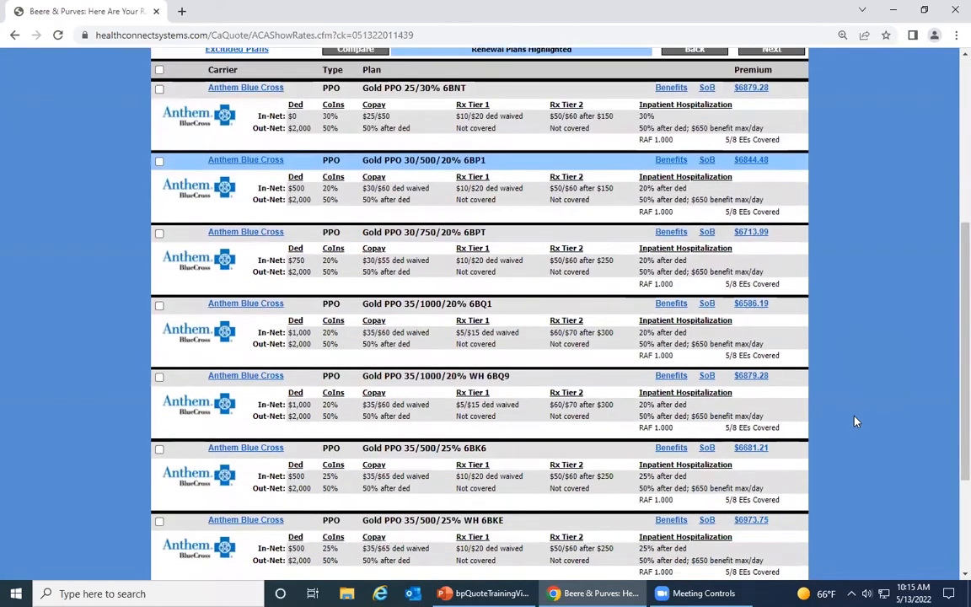
{"action": "scroll", "coordinate": [854, 422], "scroll_direction": "up", "scroll_amount": 2}
{"action": "scroll", "coordinate": [851, 419], "scroll_direction": "up", "scroll_amount": 3}
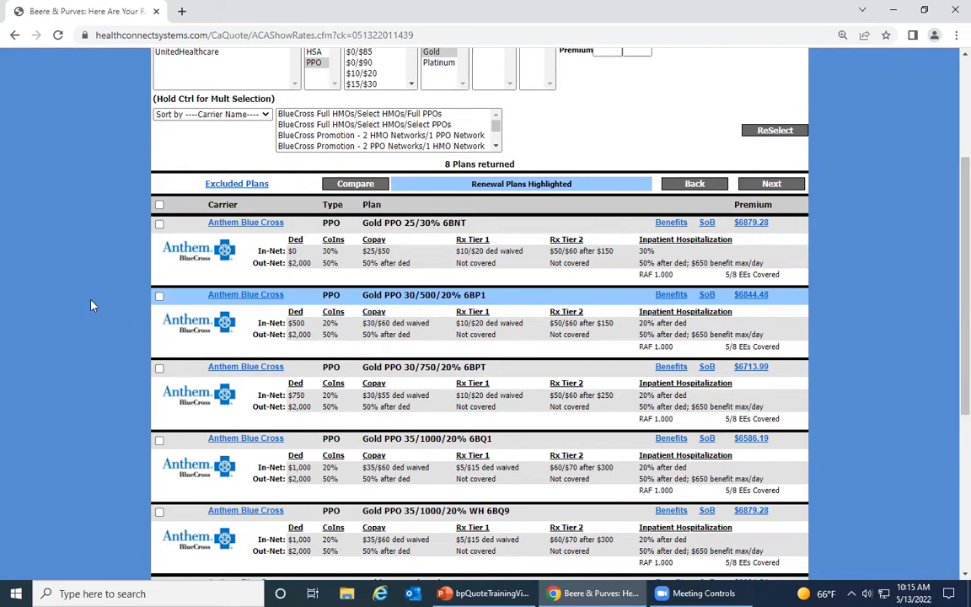
{"action": "scroll", "coordinate": [108, 336], "scroll_direction": "up", "scroll_amount": 3}
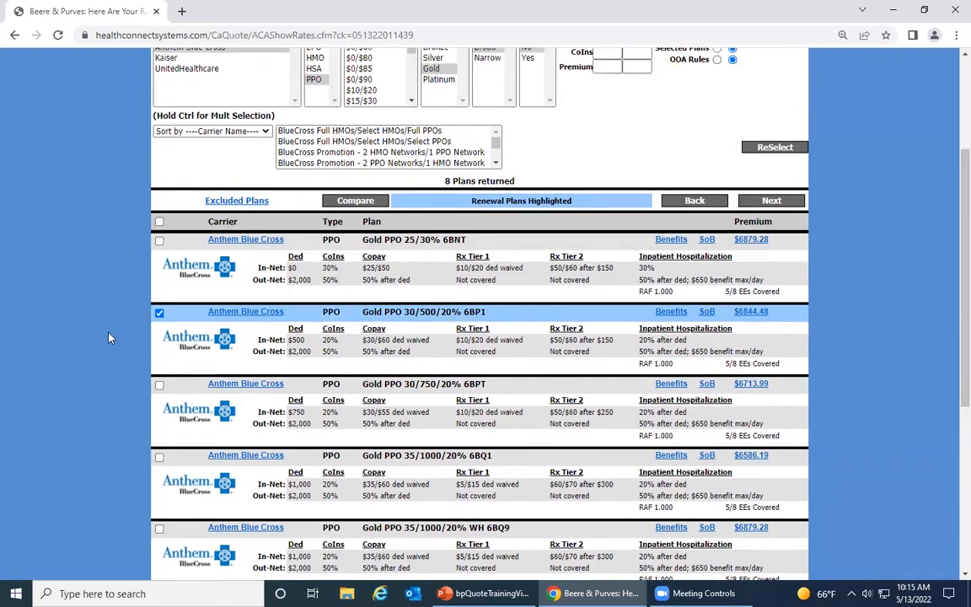
{"action": "left_click", "coordinate": [281, 245]}
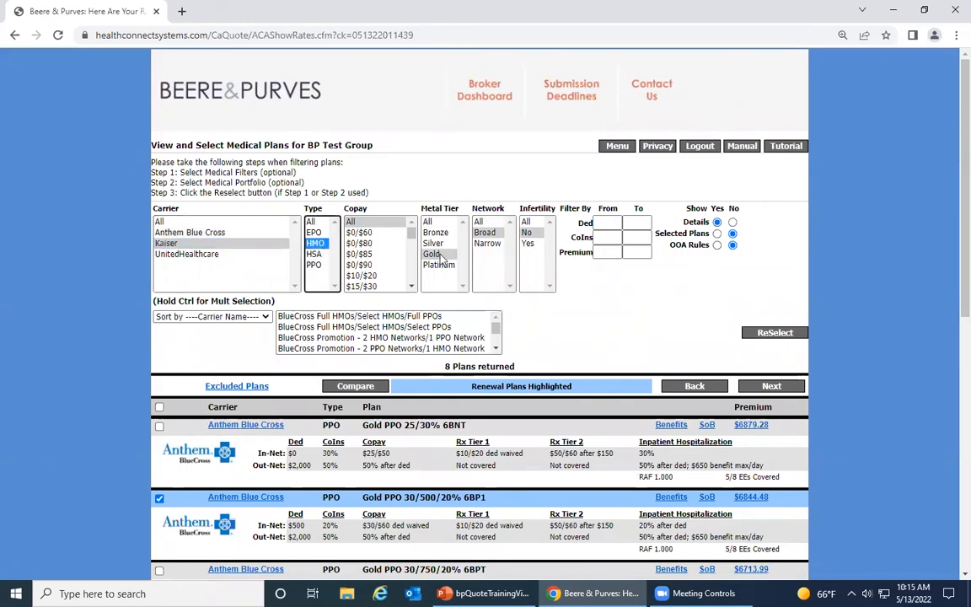
Apply the Kaiser HMO filter, then filter UnitedHealthcare PPO and check Select Plus Gold 35/500/20% (CP-AG).
{"action": "left_click", "coordinate": [771, 332]}
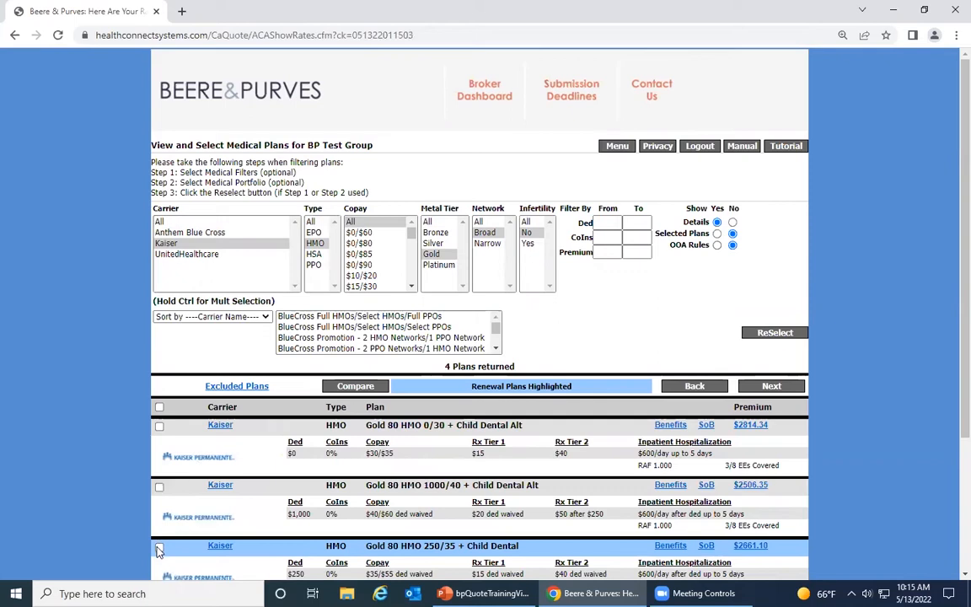
{"action": "left_click", "coordinate": [195, 254]}
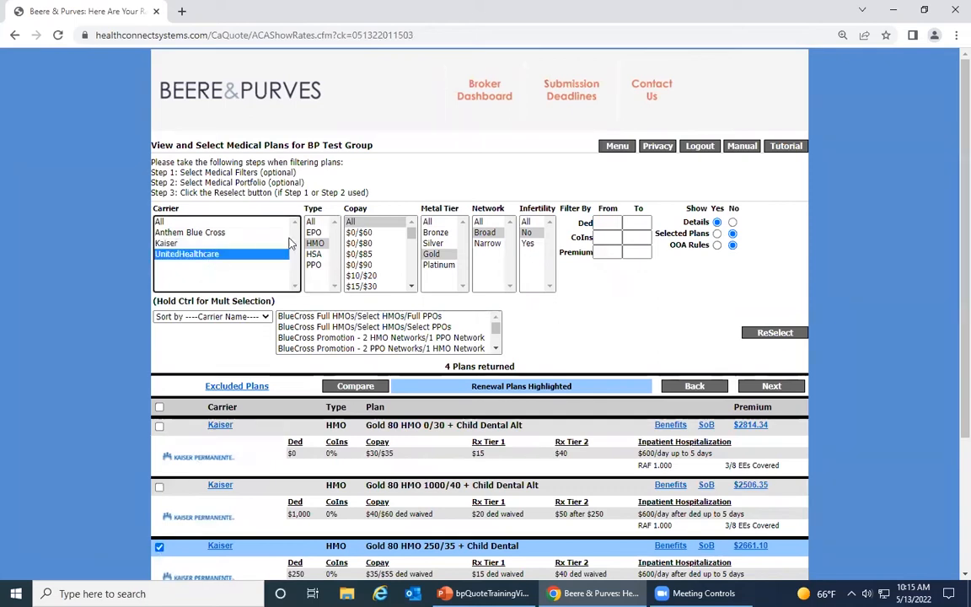
{"action": "left_click", "coordinate": [314, 266]}
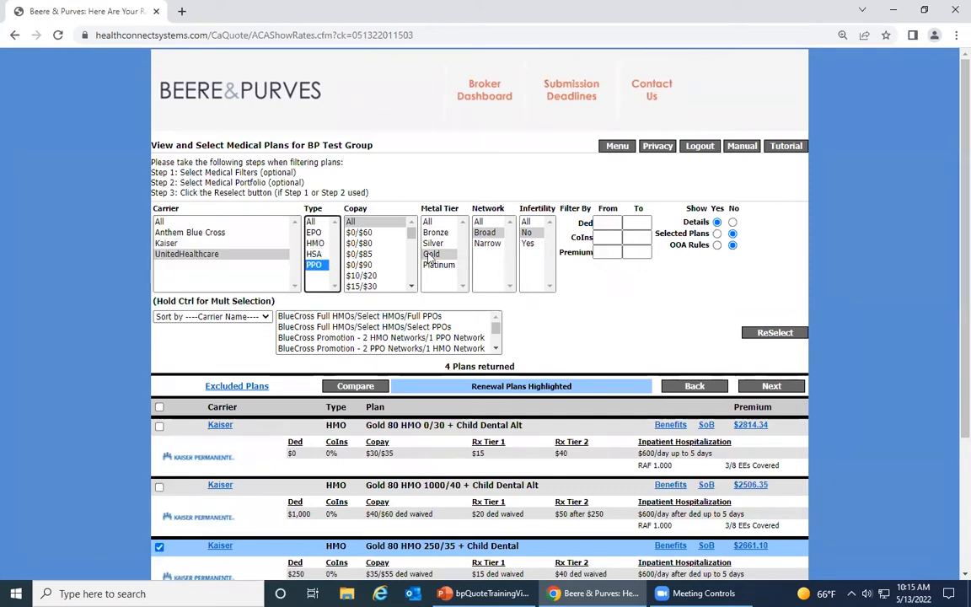
{"action": "left_click", "coordinate": [775, 333]}
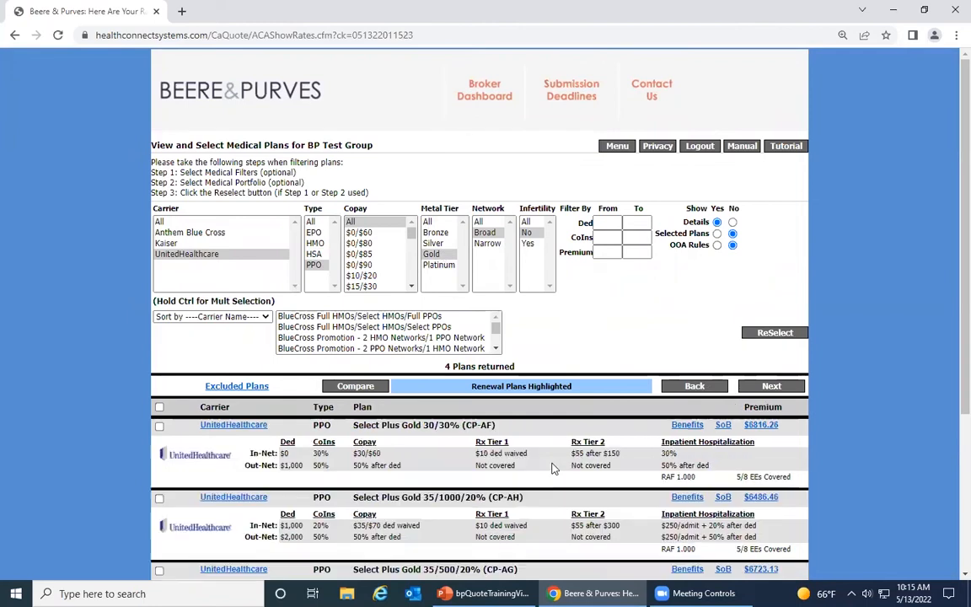
{"action": "scroll", "coordinate": [554, 469], "scroll_direction": "down", "scroll_amount": 3}
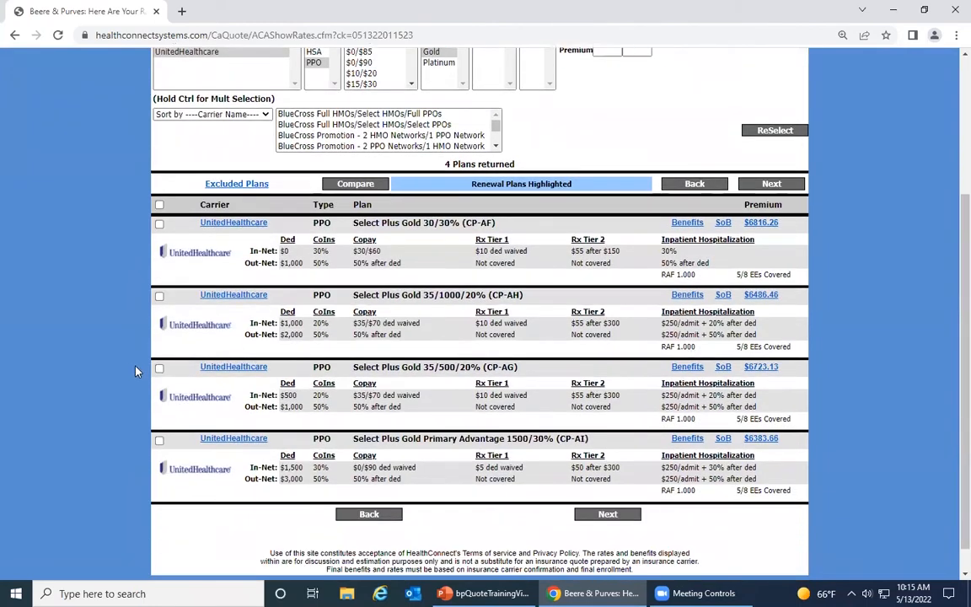
{"action": "left_click", "coordinate": [160, 370]}
{"action": "left_click", "coordinate": [687, 294]}
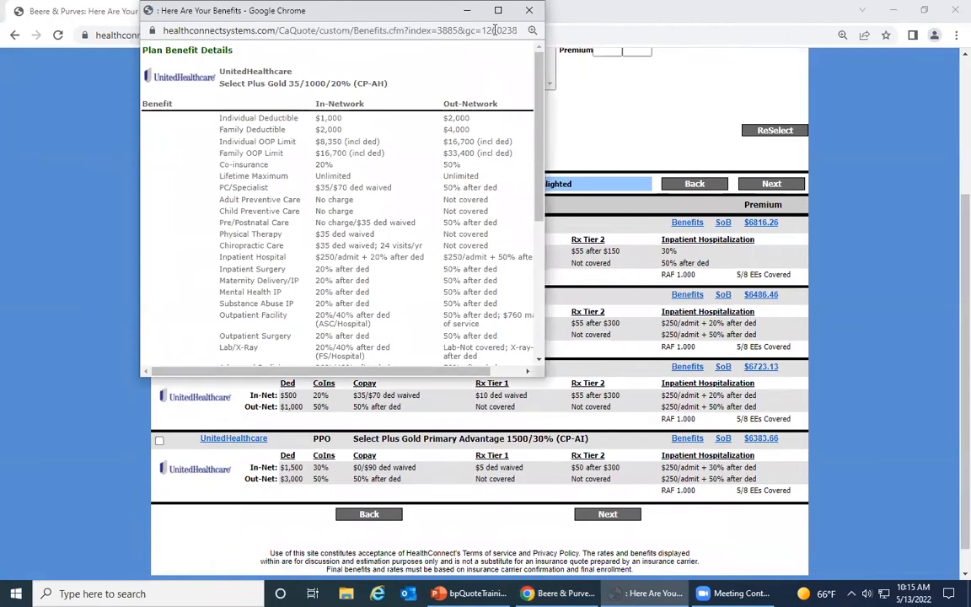
{"action": "left_click", "coordinate": [756, 277]}
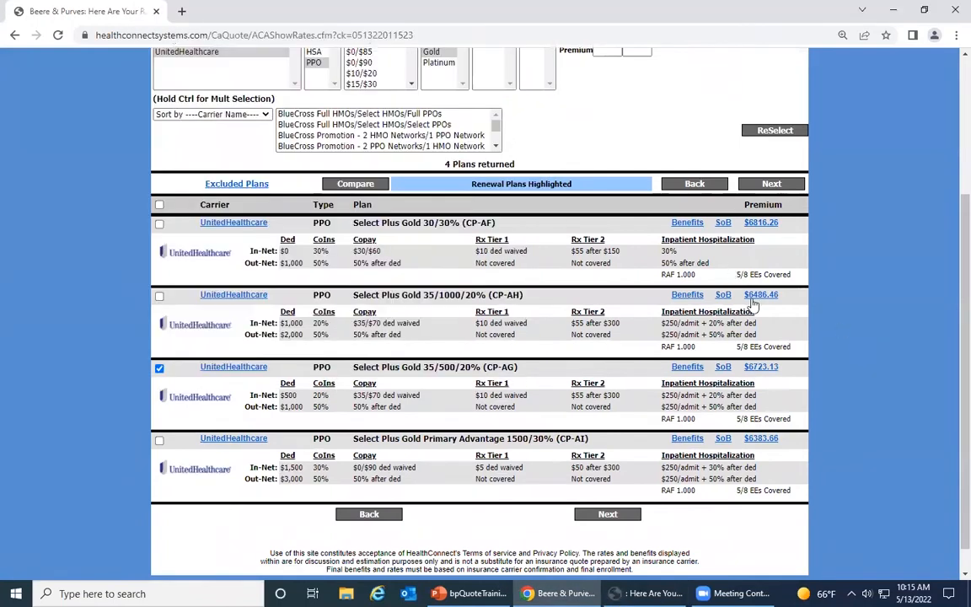
{"action": "left_click", "coordinate": [760, 368]}
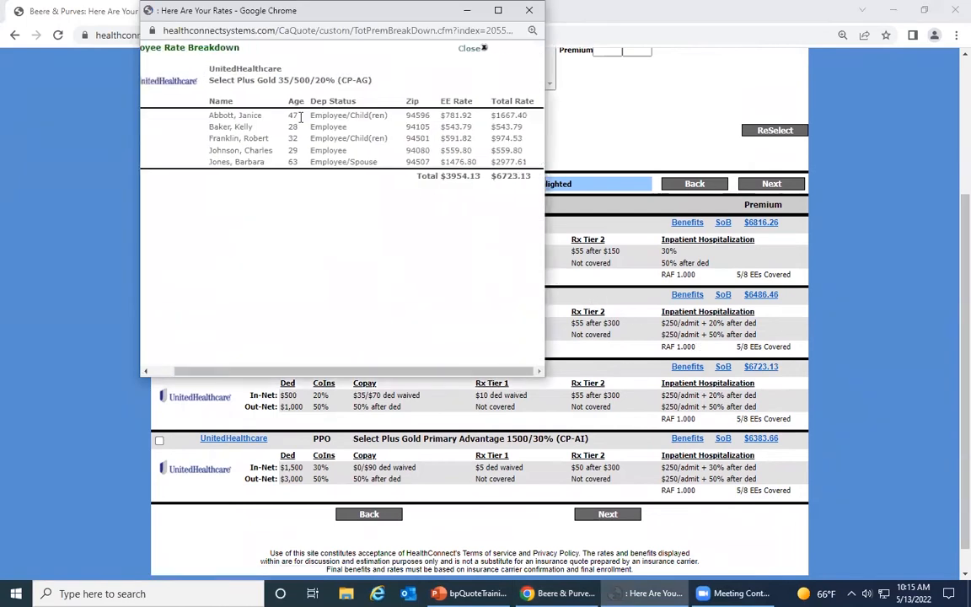
{"action": "left_click", "coordinate": [474, 48]}
{"action": "scroll", "coordinate": [698, 443], "scroll_direction": "up", "scroll_amount": 2}
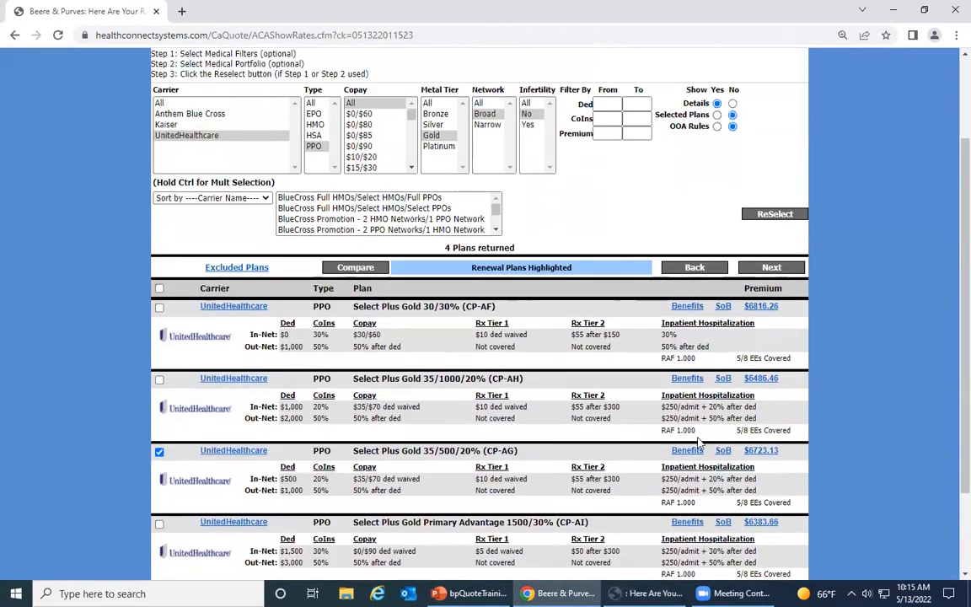
{"action": "scroll", "coordinate": [629, 396], "scroll_direction": "up", "scroll_amount": 3}
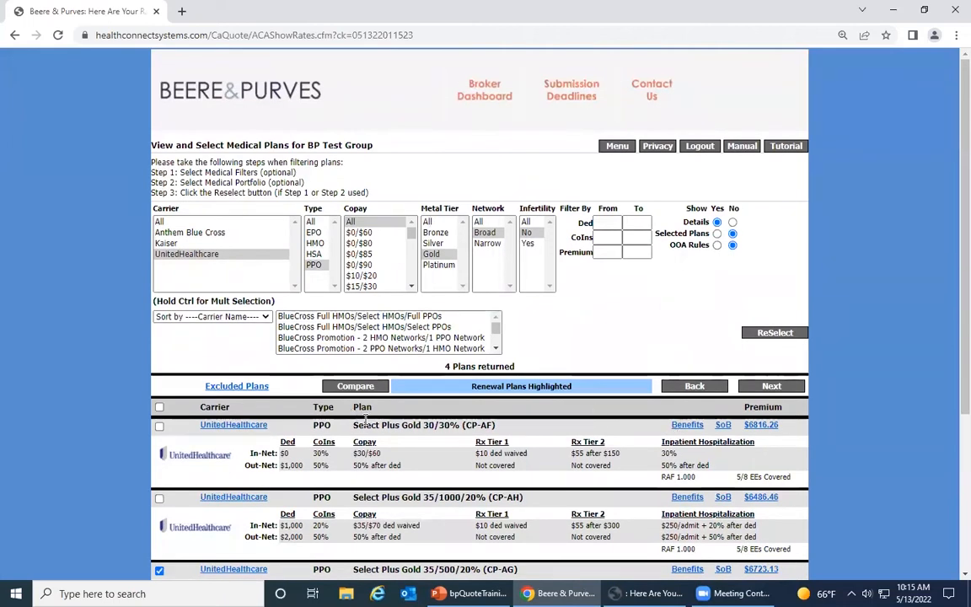
{"action": "left_click", "coordinate": [235, 392]}
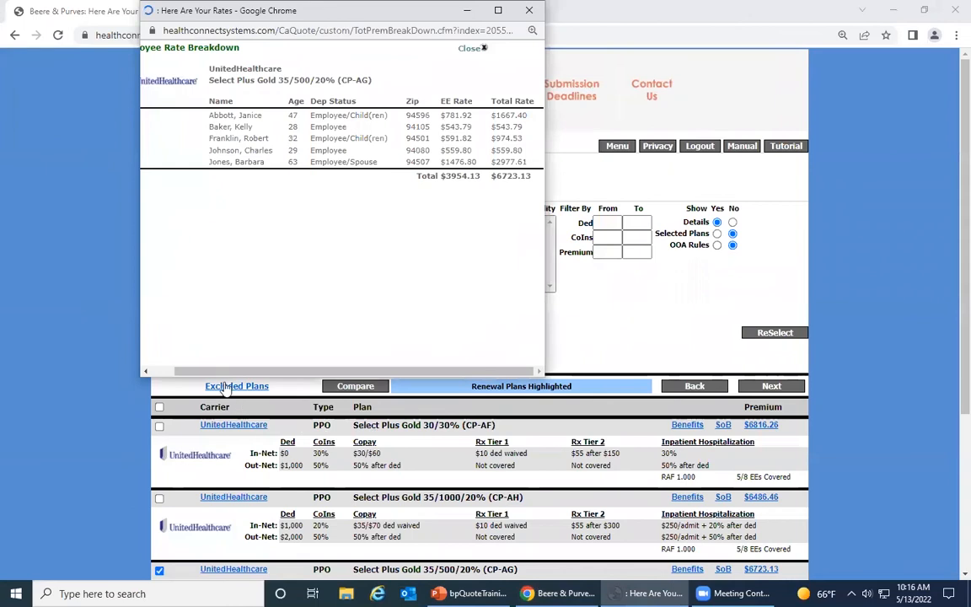
Review the Excluded Plans list of unavailable medical plans, then go on to compare selected plans.
{"action": "left_click", "coordinate": [226, 391]}
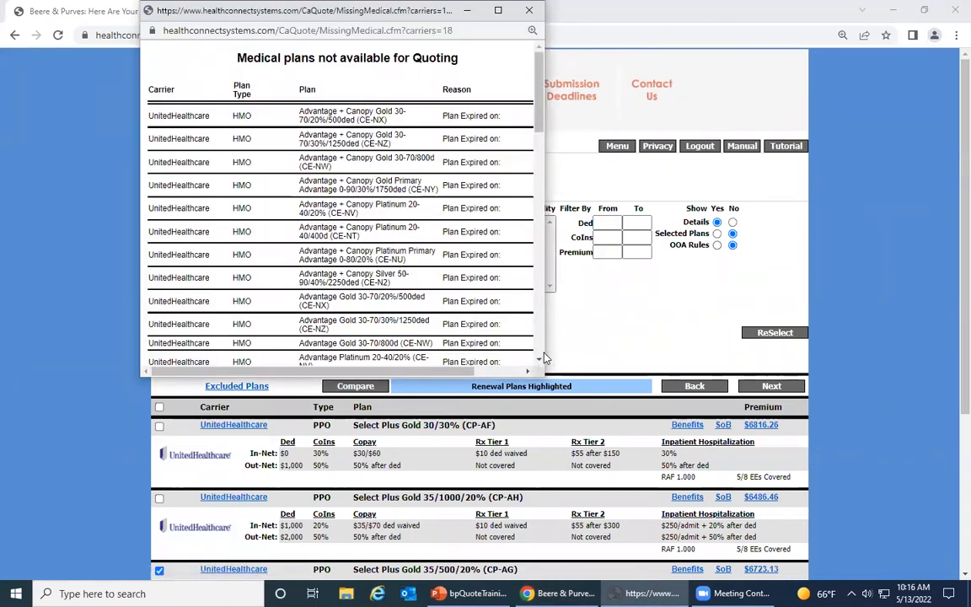
{"action": "scroll", "coordinate": [435, 334], "scroll_direction": "down", "scroll_amount": 10}
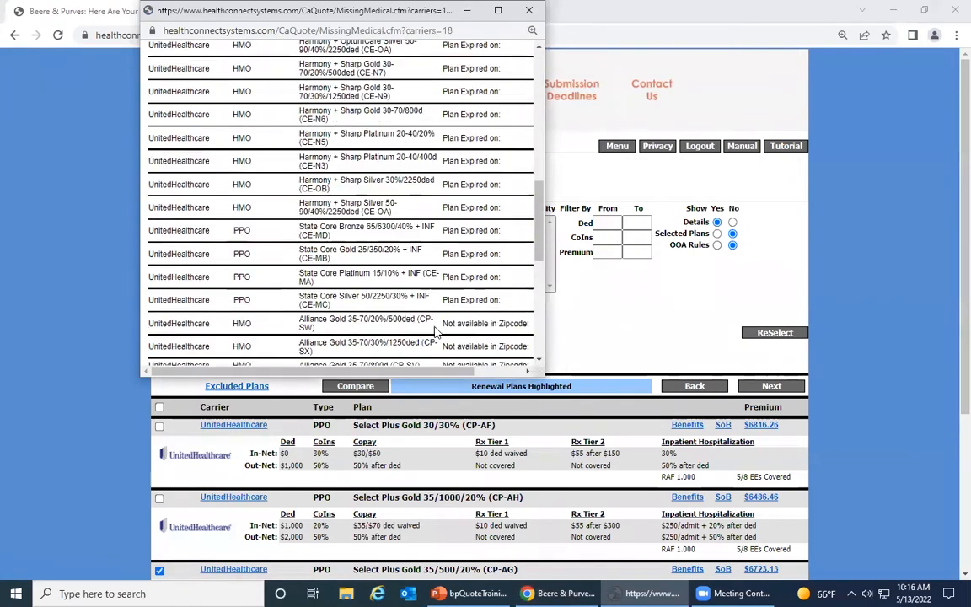
{"action": "left_click_drag", "start_coordinate": [428, 374], "coordinate": [409, 374]}
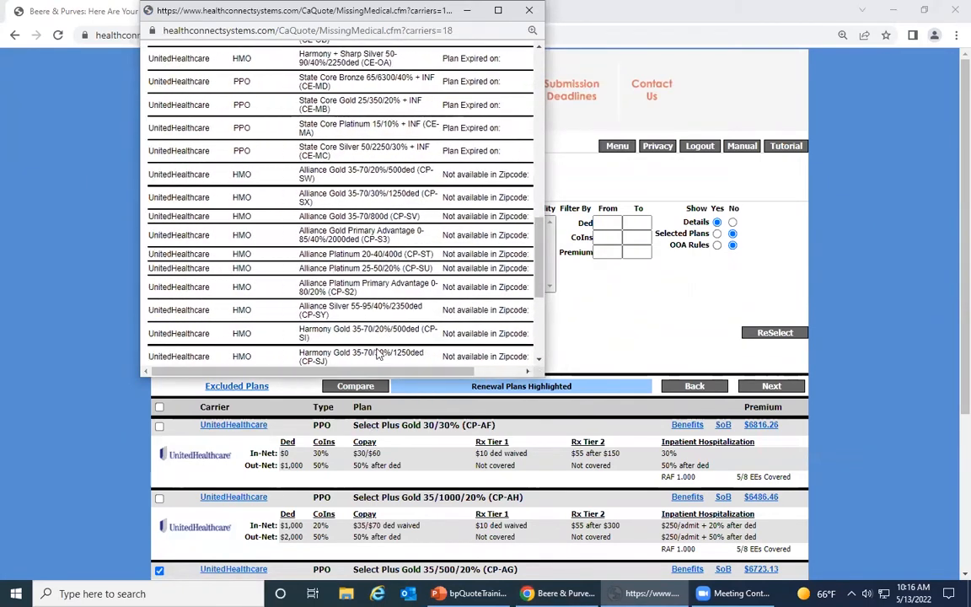
{"action": "left_click", "coordinate": [666, 296]}
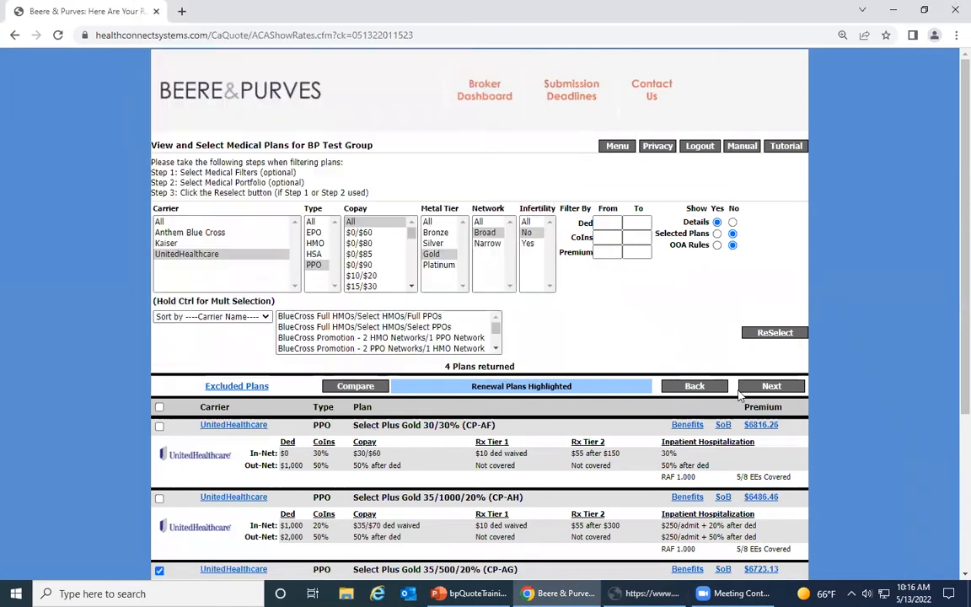
{"action": "left_click", "coordinate": [794, 389]}
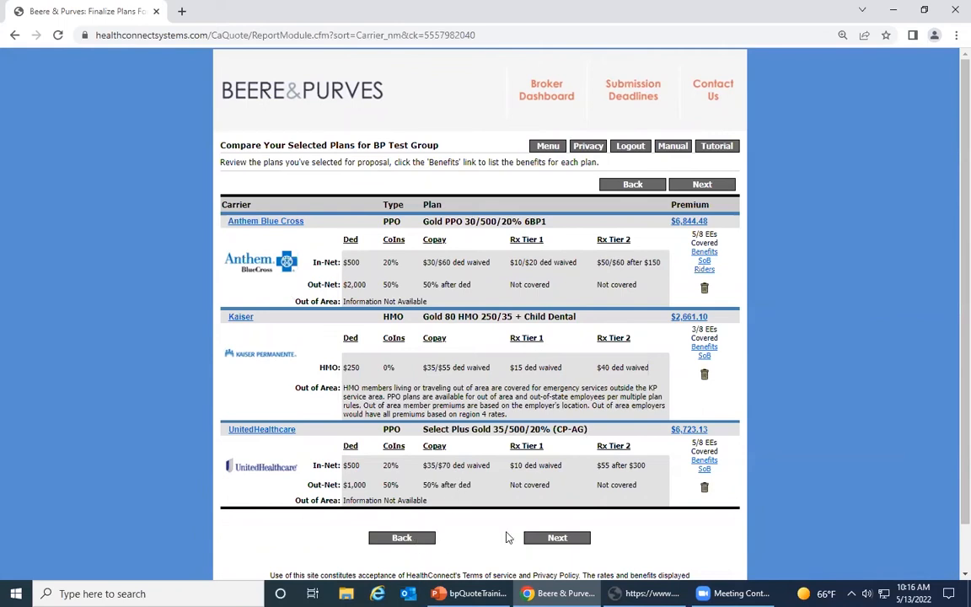
Check the Anthem plan's riders, add none, and continue to the dental information step.
{"action": "left_click", "coordinate": [704, 269]}
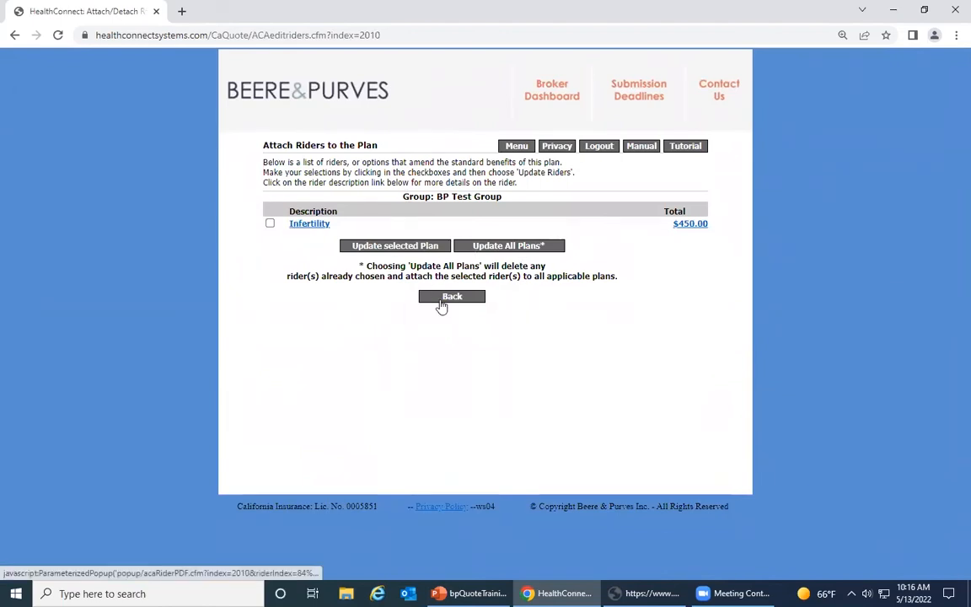
{"action": "left_click", "coordinate": [449, 300]}
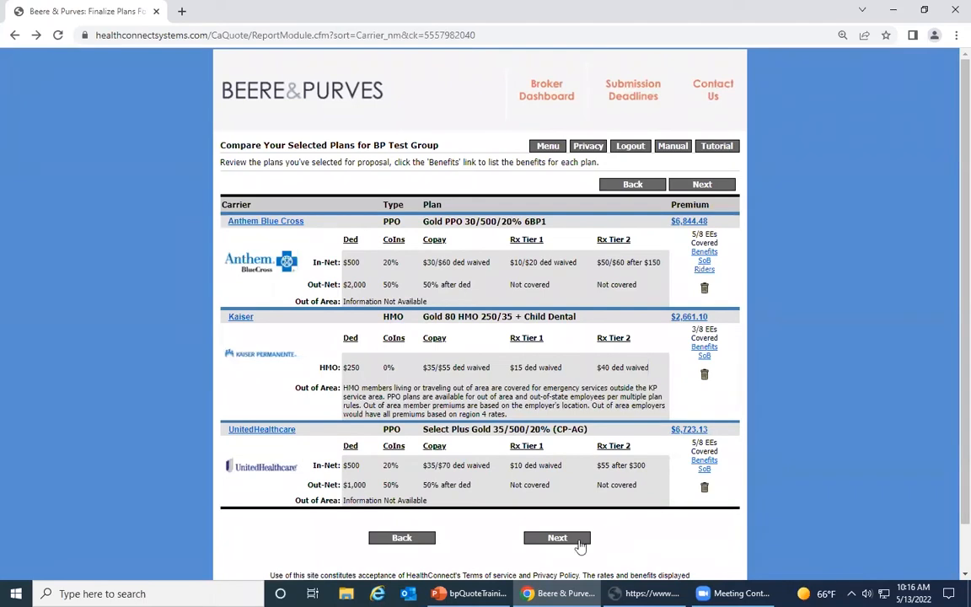
{"action": "left_click", "coordinate": [573, 541]}
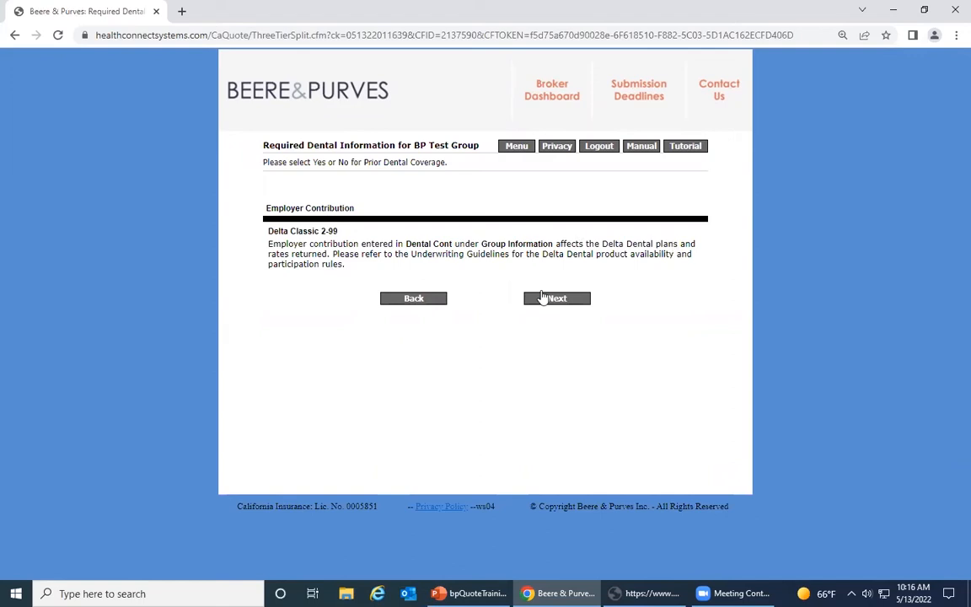
Filter dental plans to PPO, $1500 maximum, 100/80/50 coinsurance both networks, ortho, Employer Paid.
{"action": "left_click", "coordinate": [543, 298]}
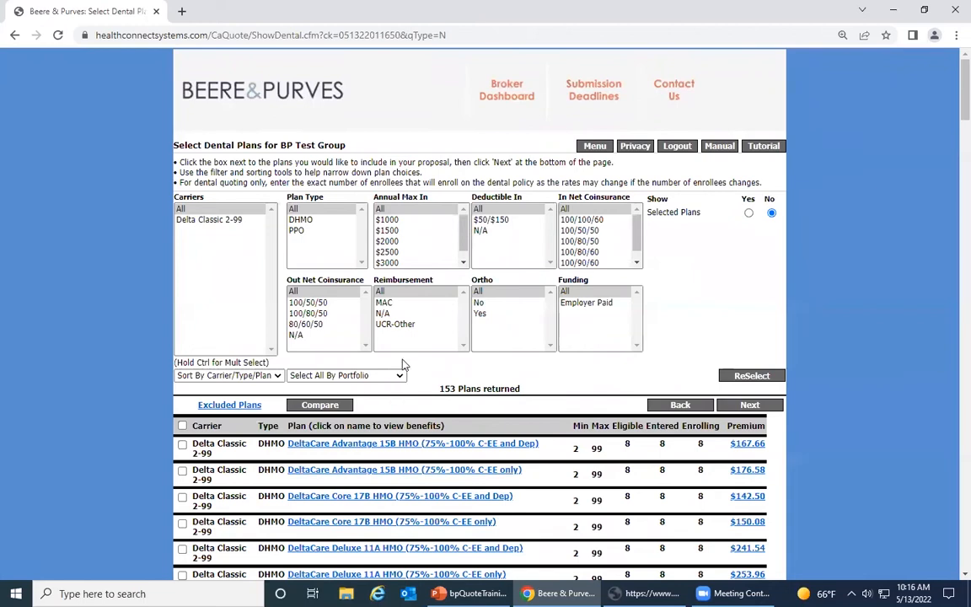
{"action": "left_click", "coordinate": [308, 231]}
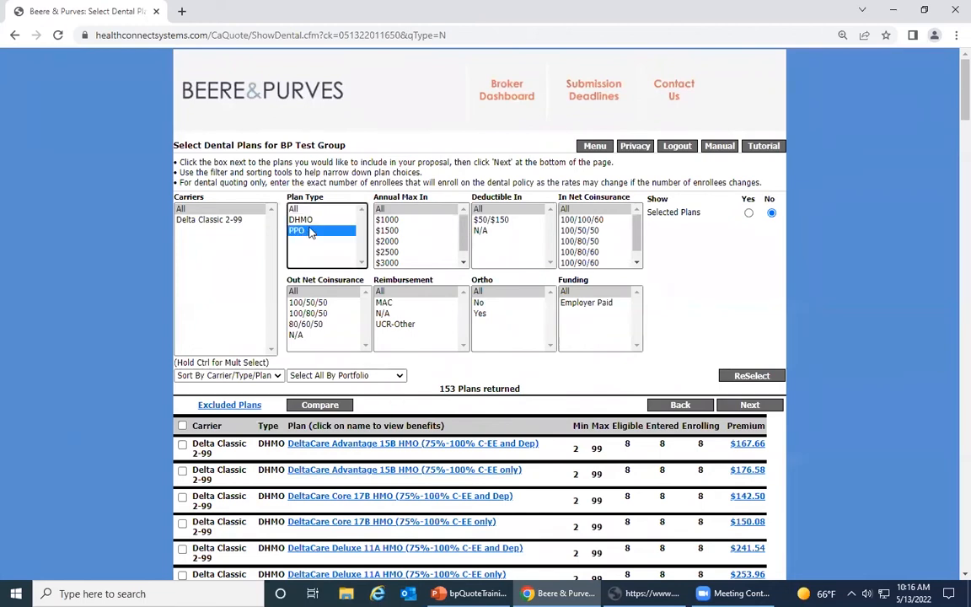
{"action": "left_click", "coordinate": [388, 230]}
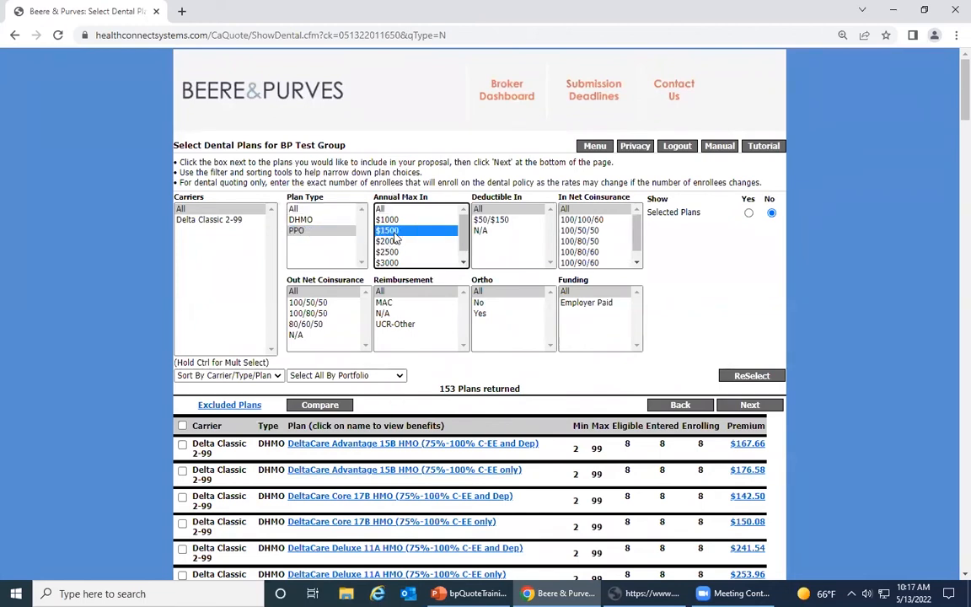
{"action": "left_click", "coordinate": [580, 241]}
{"action": "left_click", "coordinate": [309, 314]}
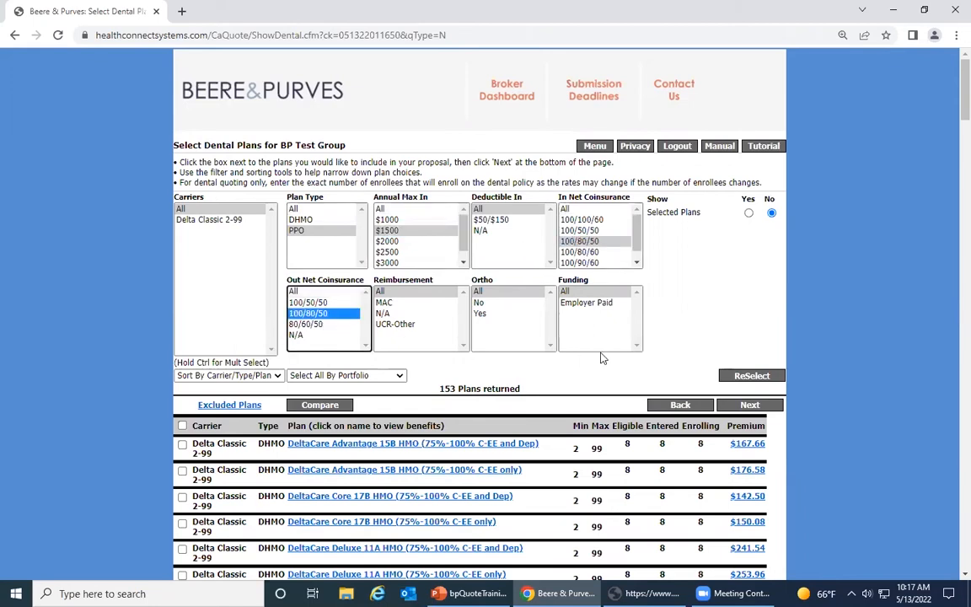
{"action": "left_click", "coordinate": [482, 314]}
{"action": "left_click", "coordinate": [585, 303]}
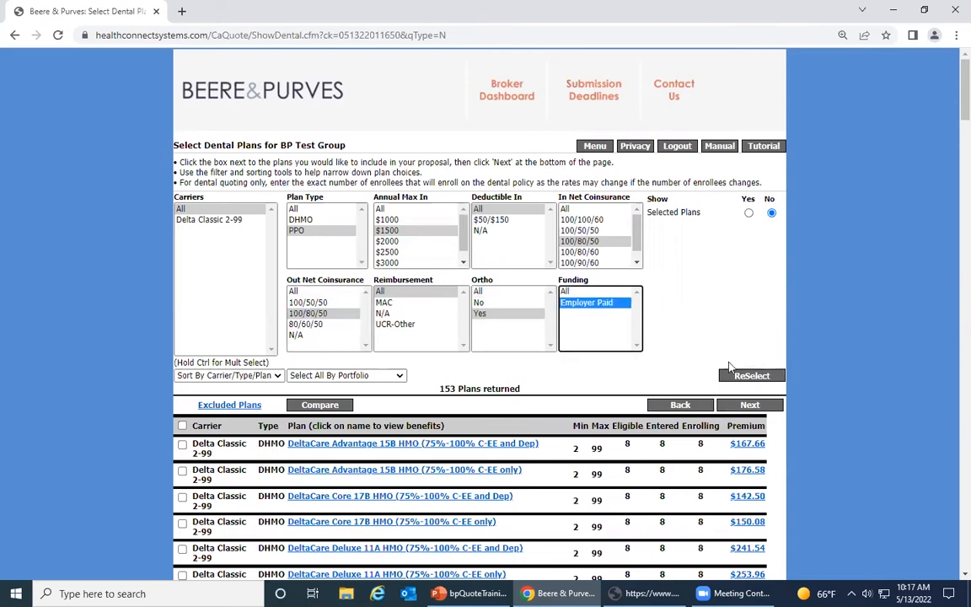
{"action": "left_click", "coordinate": [661, 338]}
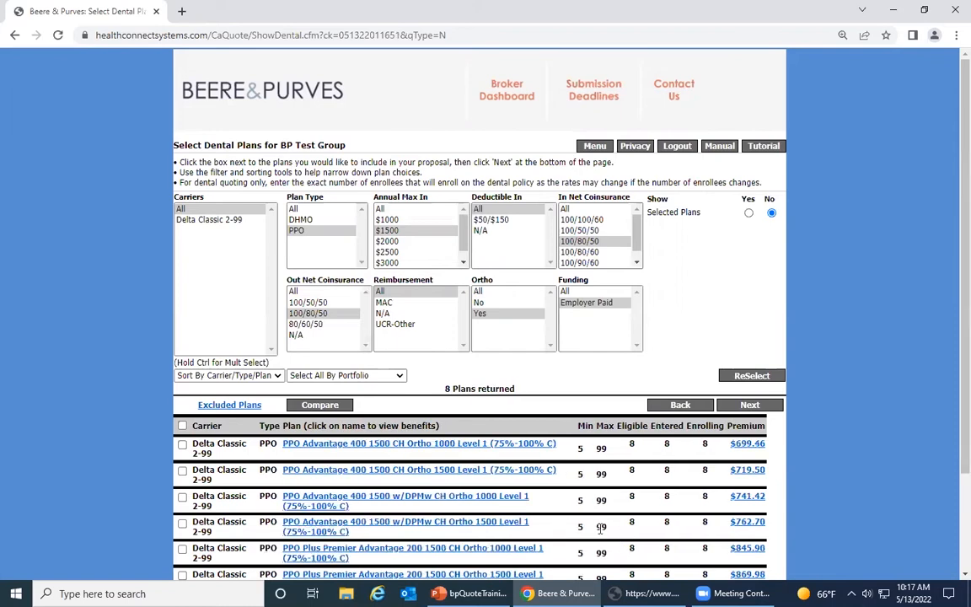
Check the sixth, seventh and eighth dental plans and proceed to Proposal Options.
{"action": "scroll", "coordinate": [506, 421], "scroll_direction": "down", "scroll_amount": 3}
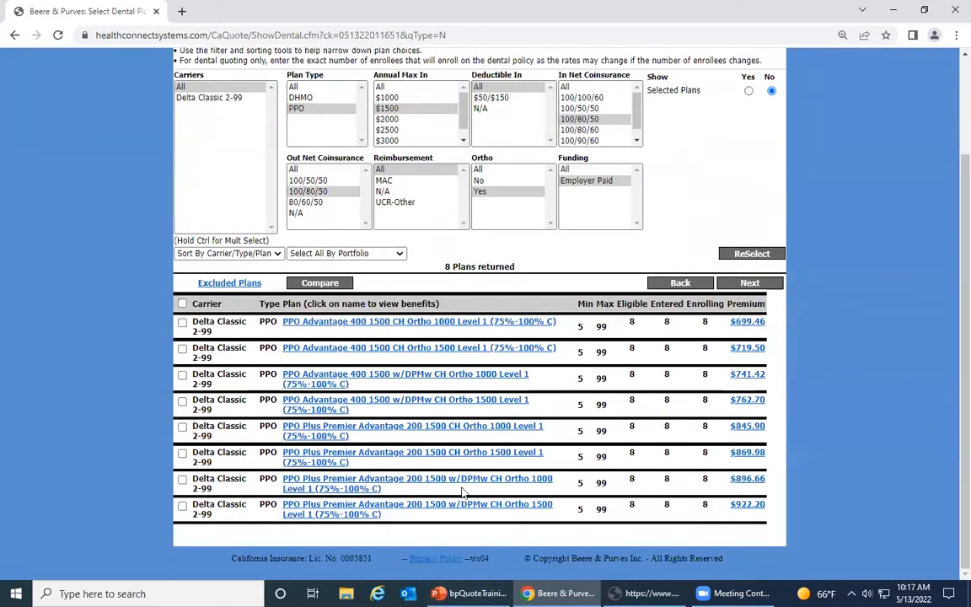
{"action": "left_click", "coordinate": [182, 454]}
{"action": "left_click", "coordinate": [182, 480]}
{"action": "left_click", "coordinate": [182, 509]}
{"action": "left_click", "coordinate": [754, 285]}
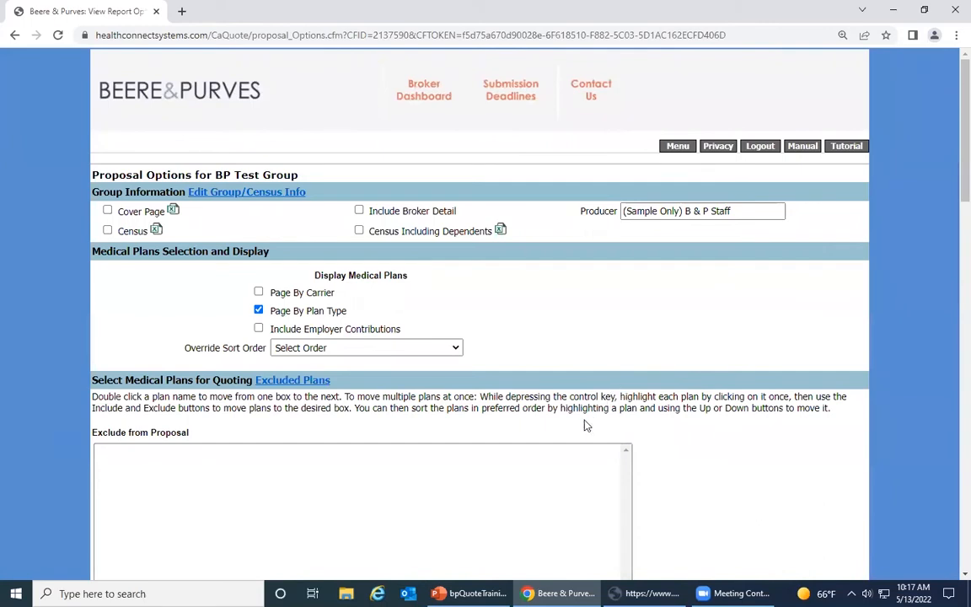
Include the cover page and broker detail, then scroll down to the Selected Medical Plans Reports.
{"action": "left_click", "coordinate": [108, 212]}
{"action": "left_click", "coordinate": [358, 211]}
{"action": "scroll", "coordinate": [386, 410], "scroll_direction": "down", "scroll_amount": 1}
{"action": "scroll", "coordinate": [387, 413], "scroll_direction": "down", "scroll_amount": 1}
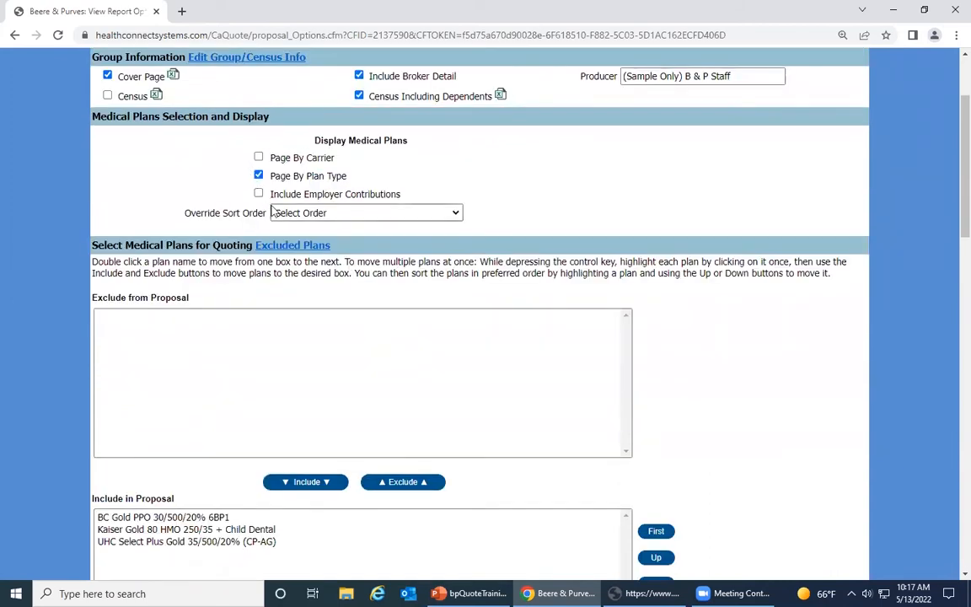
{"action": "scroll", "coordinate": [255, 426], "scroll_direction": "down", "scroll_amount": 2}
{"action": "scroll", "coordinate": [255, 432], "scroll_direction": "down", "scroll_amount": 3}
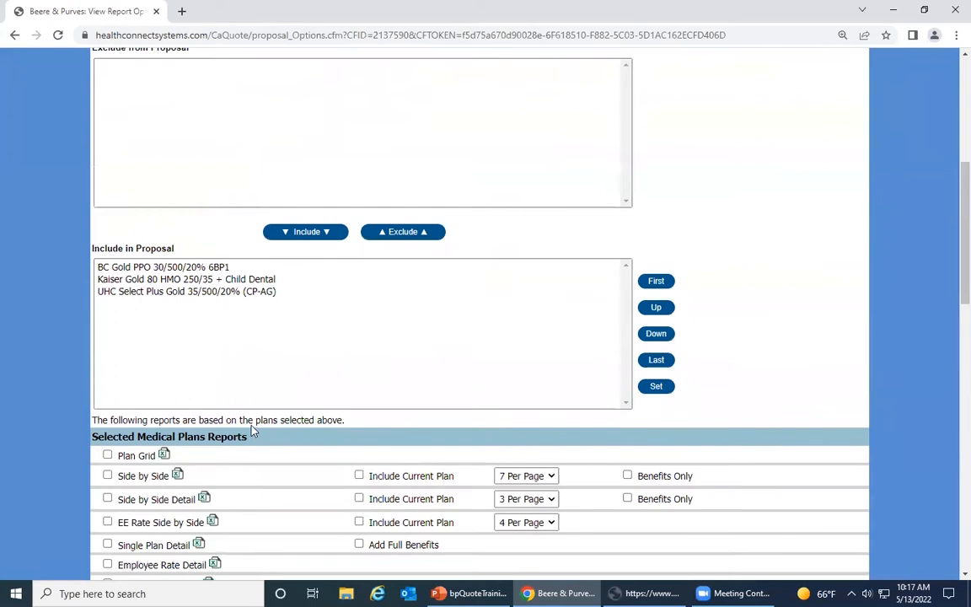
{"action": "scroll", "coordinate": [215, 363], "scroll_direction": "up", "scroll_amount": 2}
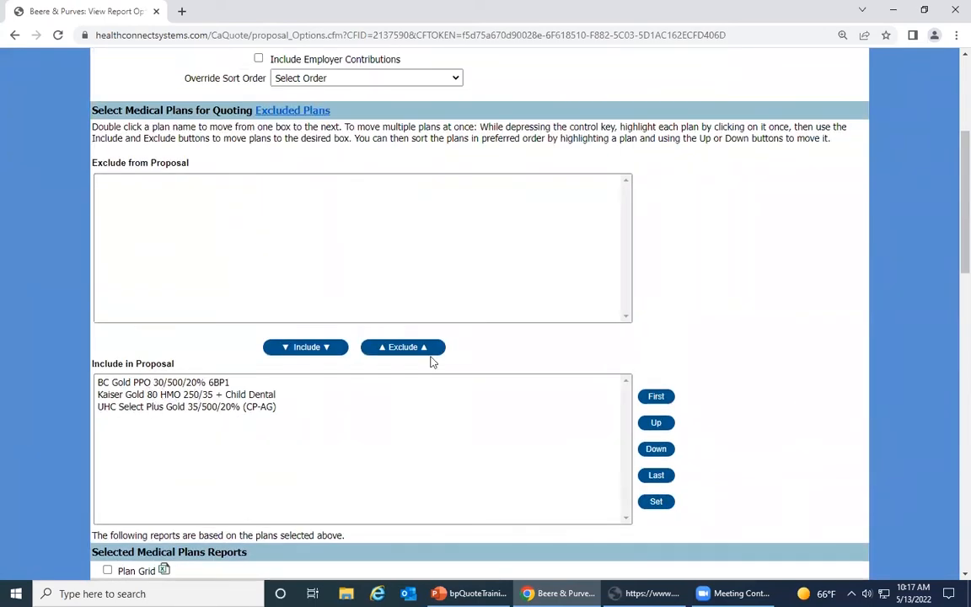
{"action": "scroll", "coordinate": [402, 479], "scroll_direction": "down", "scroll_amount": 4}
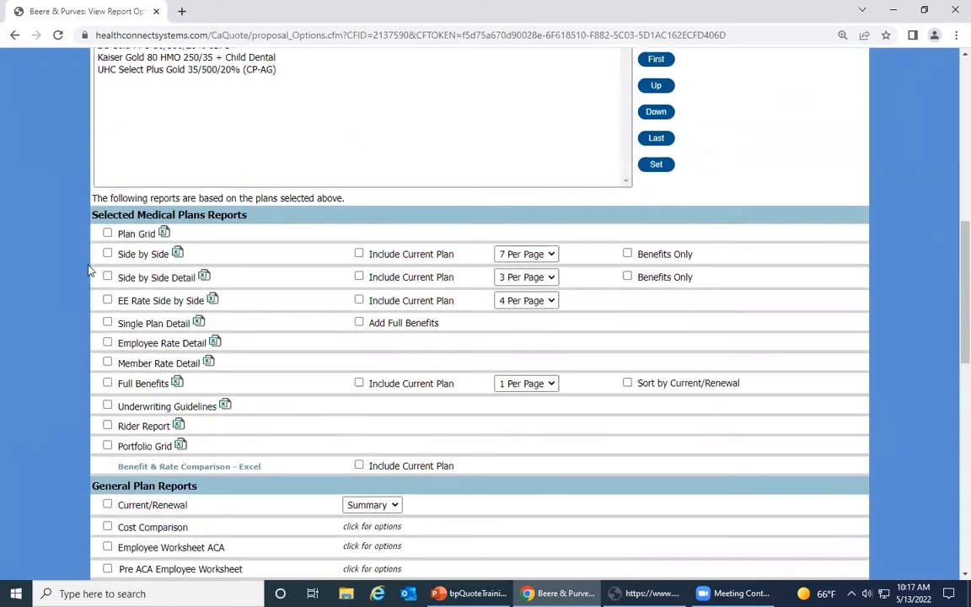
Add the Side by Side report with the current plan and 5 plans per page.
{"action": "left_click", "coordinate": [107, 254]}
{"action": "scroll", "coordinate": [271, 380], "scroll_direction": "up", "scroll_amount": 1}
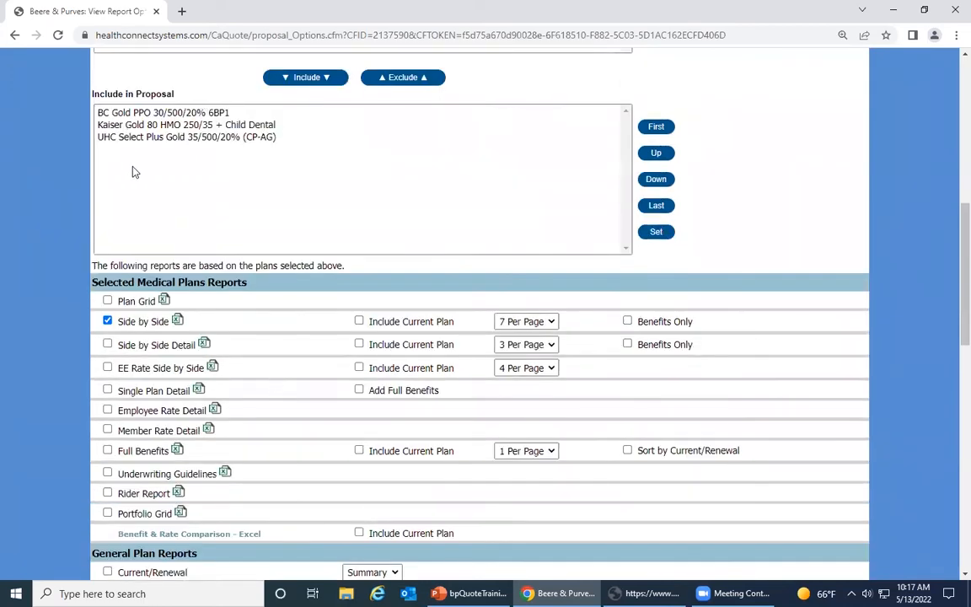
{"action": "left_click", "coordinate": [360, 323]}
{"action": "left_click", "coordinate": [542, 323]}
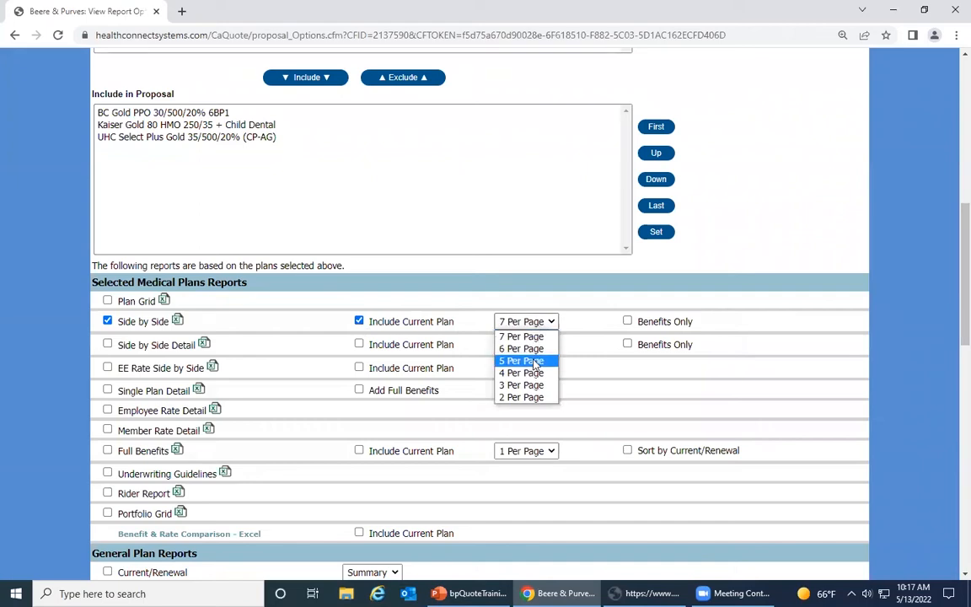
{"action": "left_click", "coordinate": [533, 361]}
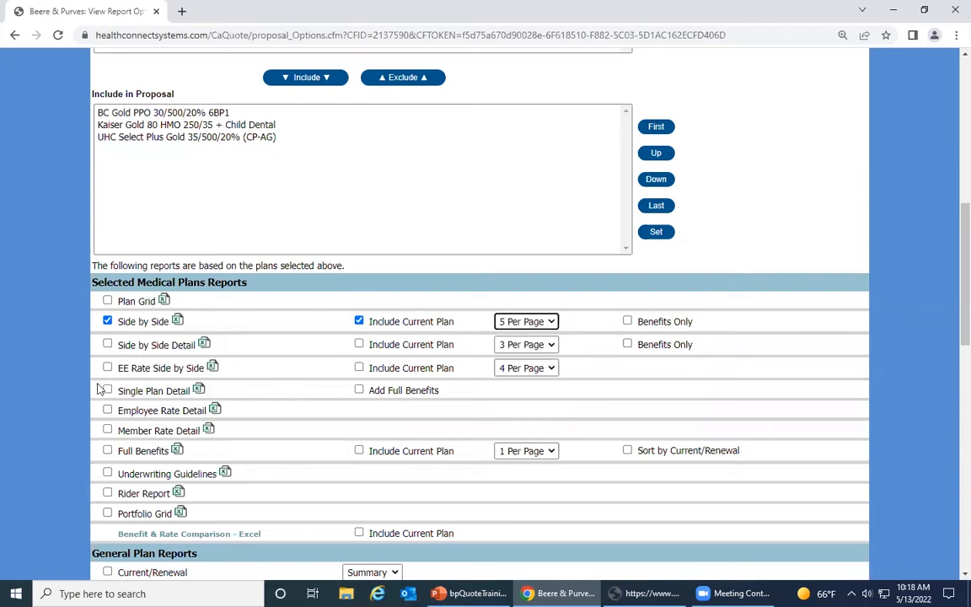
Add Member Rate Detail and Full Benefits, the latter with current plan and 2 plans per page.
{"action": "left_click", "coordinate": [103, 428]}
{"action": "left_click", "coordinate": [107, 430]}
{"action": "left_click", "coordinate": [107, 451]}
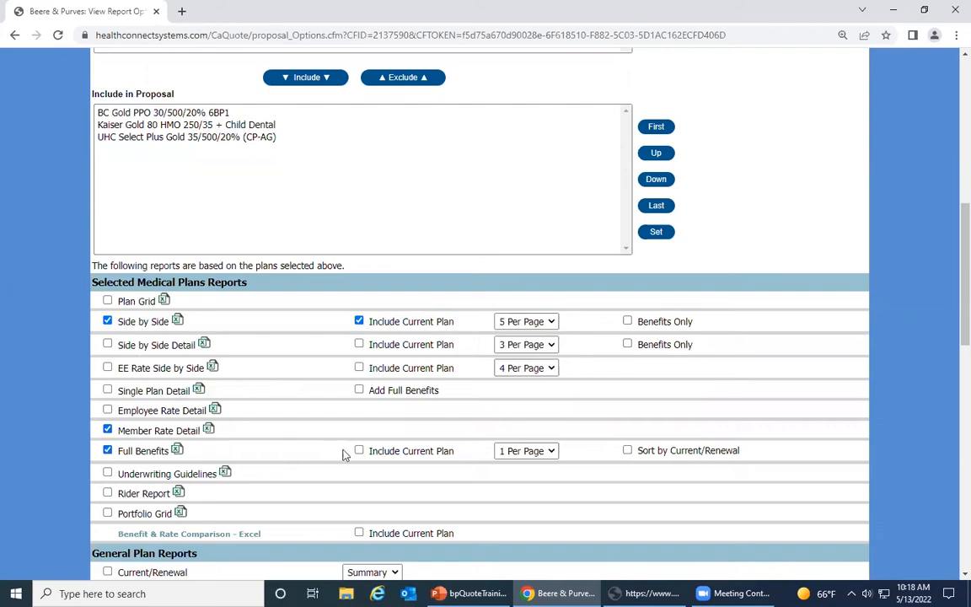
{"action": "left_click", "coordinate": [359, 450]}
{"action": "left_click", "coordinate": [524, 451]}
{"action": "left_click", "coordinate": [544, 467]}
Add Underwriting Guidelines, Current/Renewal at Summary level, and the Table Rates ACA report.
{"action": "left_click", "coordinate": [108, 473]}
{"action": "scroll", "coordinate": [401, 528], "scroll_direction": "down", "scroll_amount": 3}
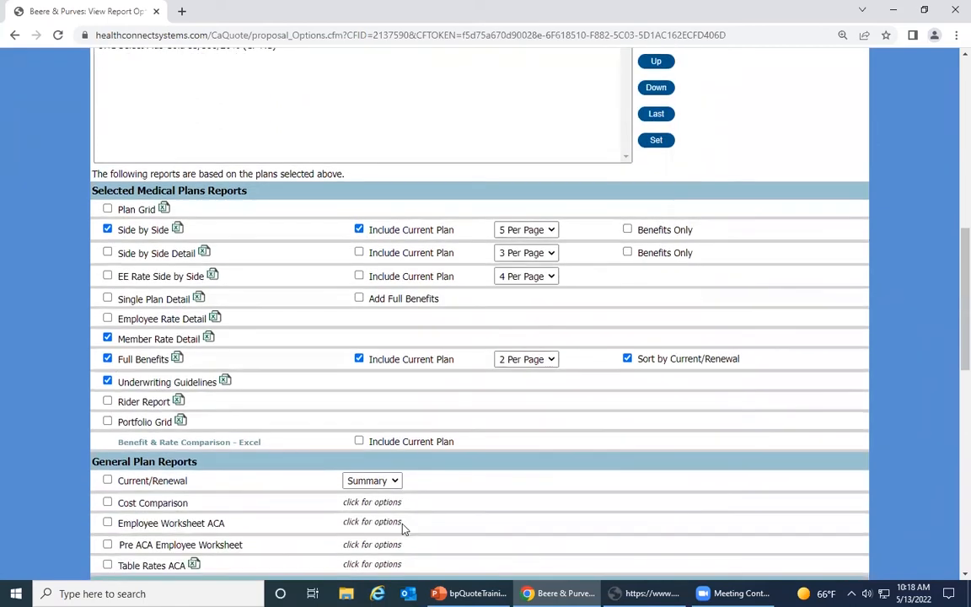
{"action": "left_click", "coordinate": [107, 372]}
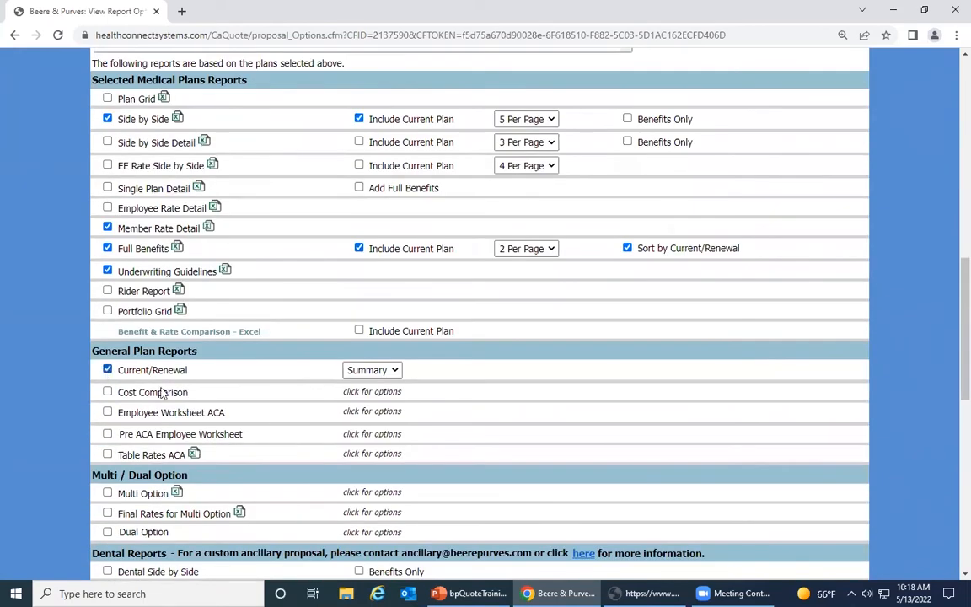
{"action": "scroll", "coordinate": [262, 419], "scroll_direction": "down", "scroll_amount": 2}
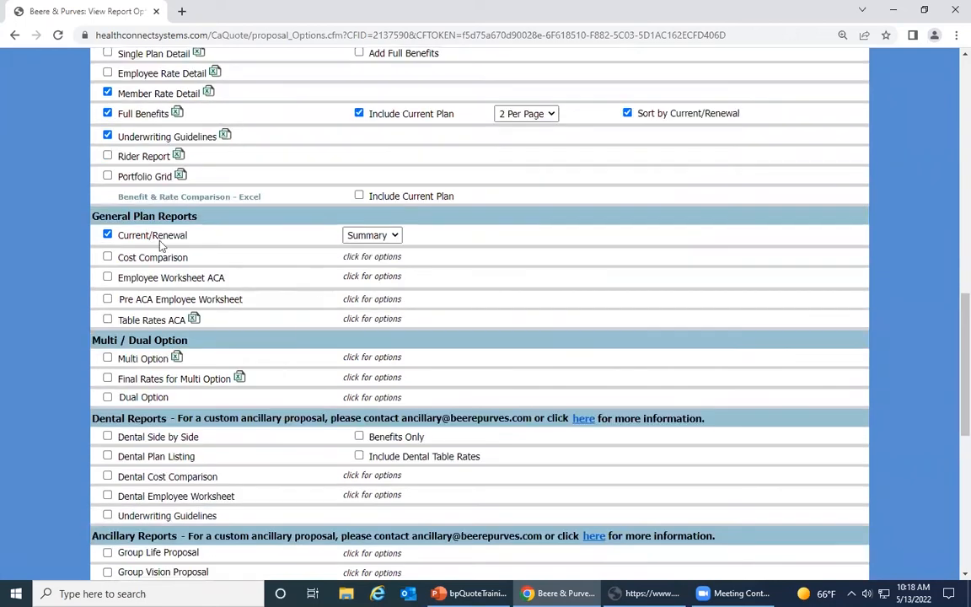
{"action": "left_click", "coordinate": [382, 240]}
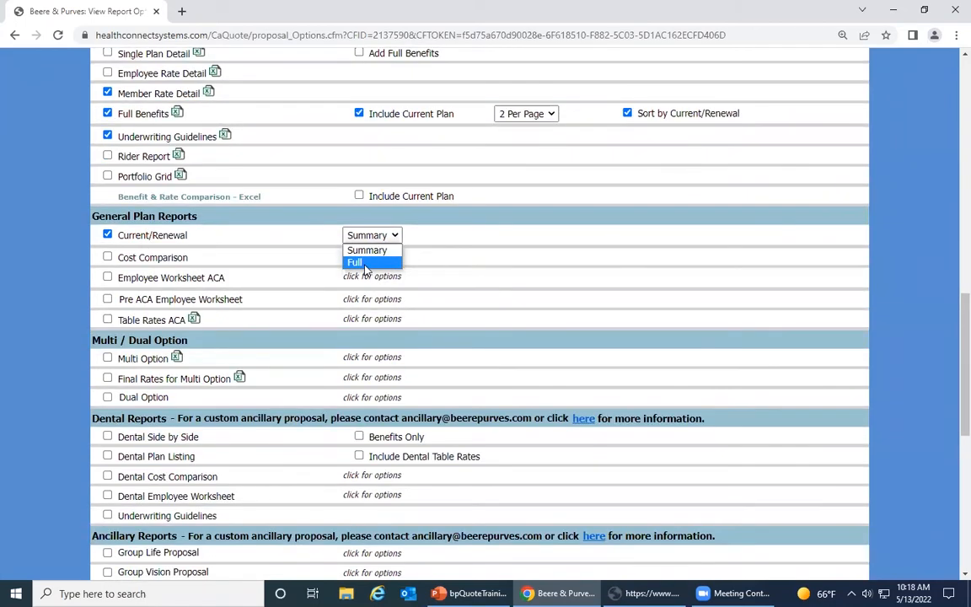
{"action": "left_click", "coordinate": [479, 239]}
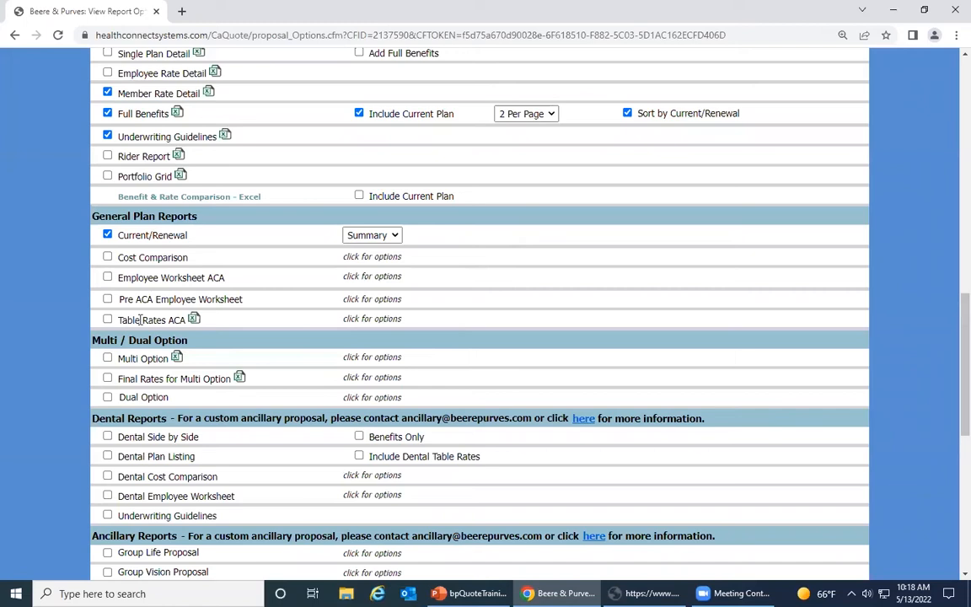
{"action": "left_click", "coordinate": [107, 321]}
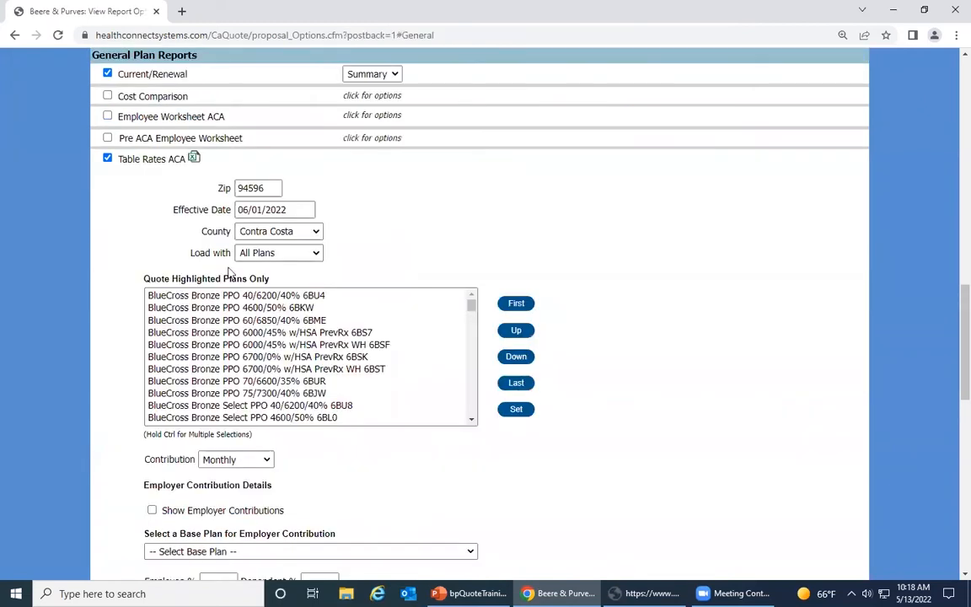
Load Table Rates ACA with Selected Plans: BlueCross Gold PPO, Kaiser Gold 80 HMO, United Select Plus Gold.
{"action": "left_click", "coordinate": [271, 252]}
{"action": "left_click", "coordinate": [260, 268]}
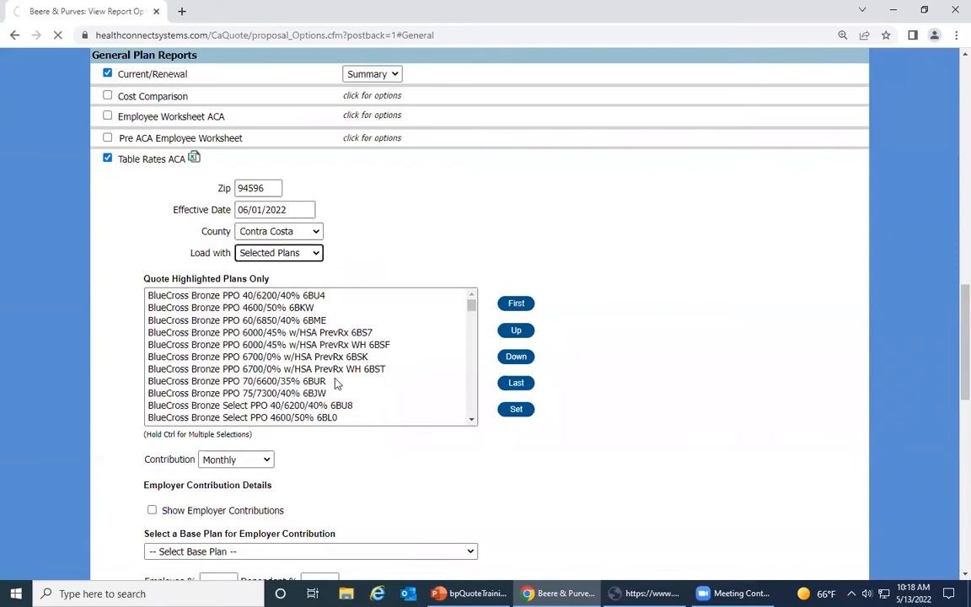
{"action": "left_click", "coordinate": [237, 295]}
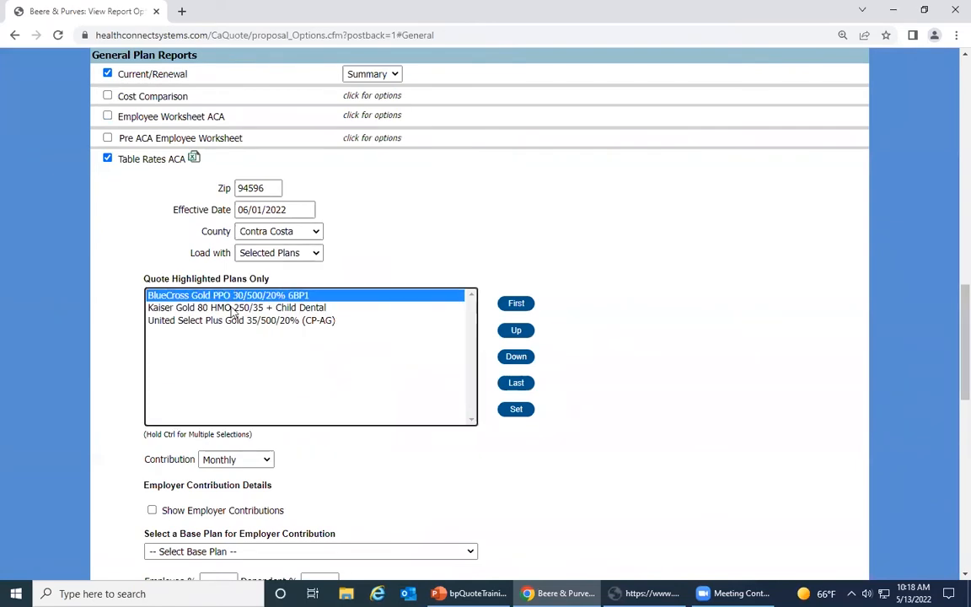
{"action": "left_click", "coordinate": [234, 309], "text": "ctrl"}
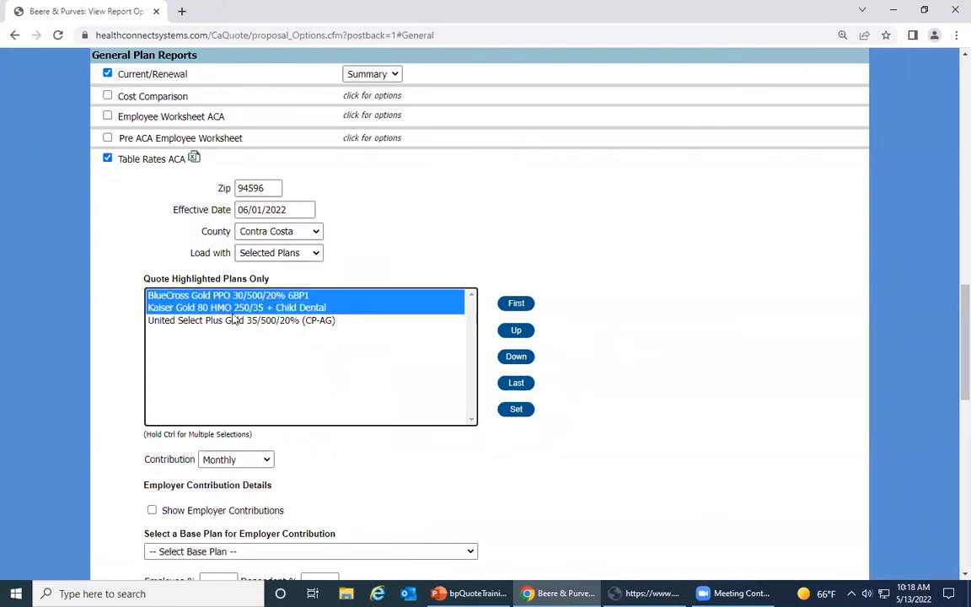
{"action": "left_click", "coordinate": [233, 321], "text": "ctrl"}
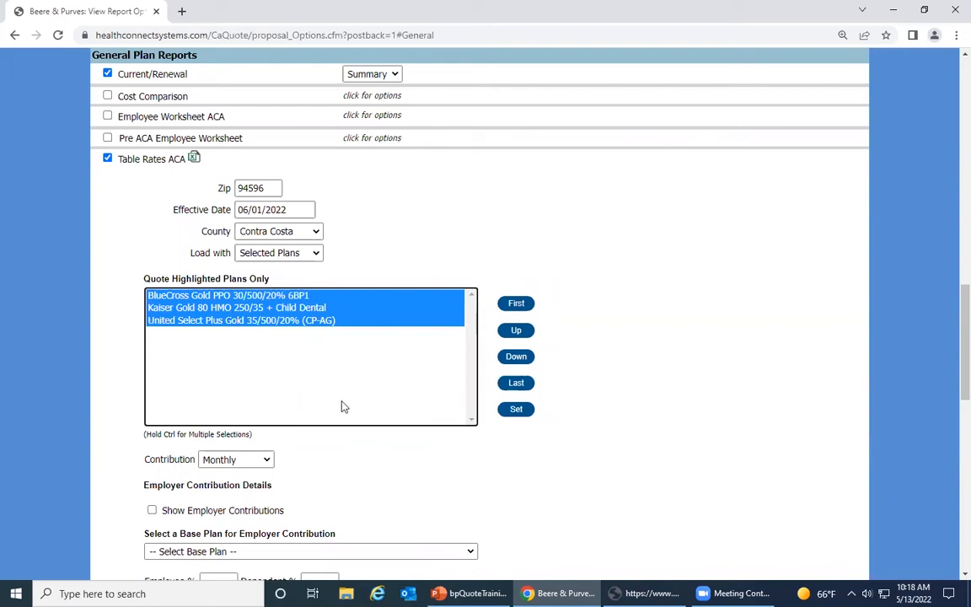
Scroll down and include the Multi Option report.
{"action": "scroll", "coordinate": [380, 393], "scroll_direction": "down", "scroll_amount": 3}
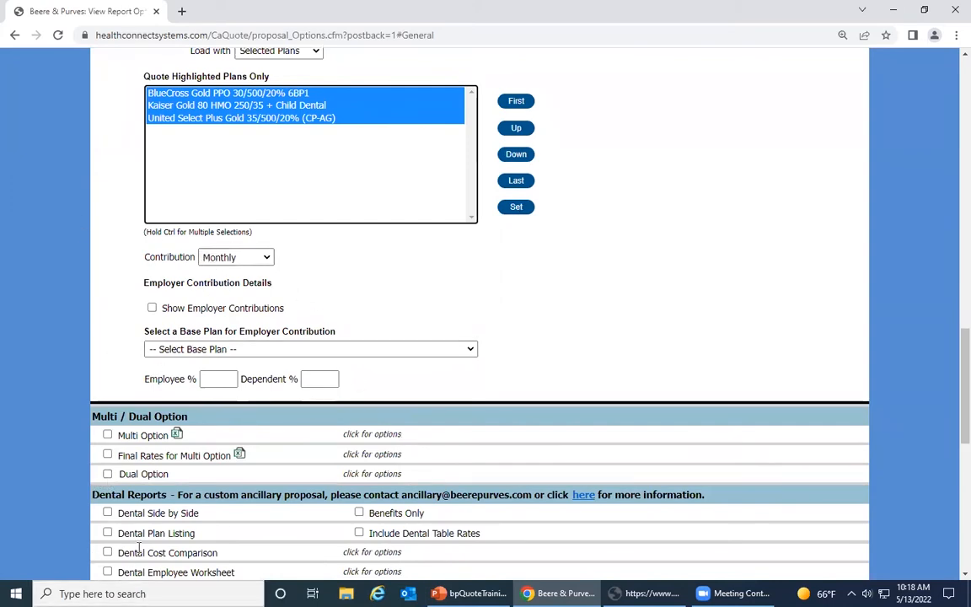
{"action": "scroll", "coordinate": [140, 546], "scroll_direction": "down", "scroll_amount": 1}
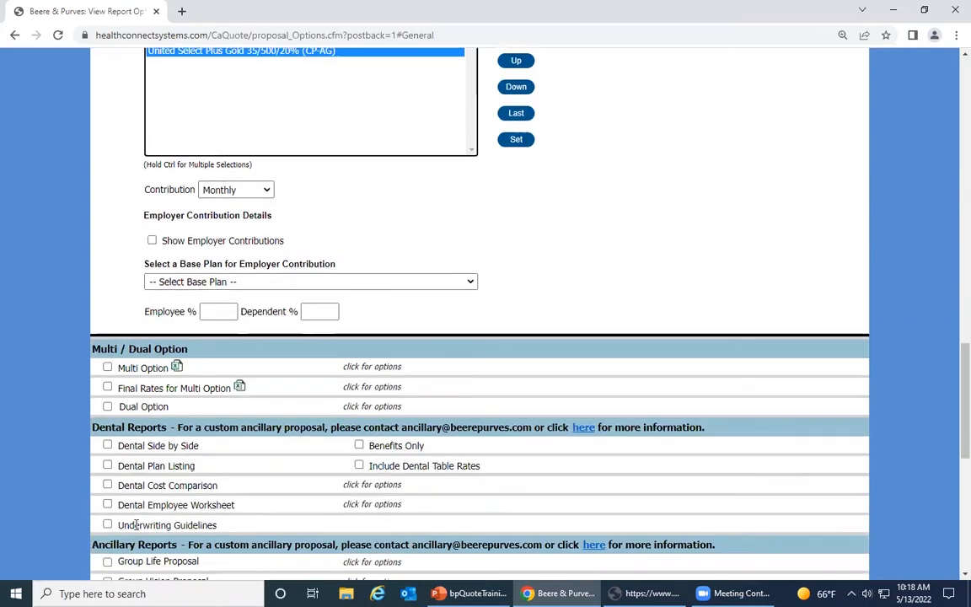
{"action": "left_click", "coordinate": [107, 368]}
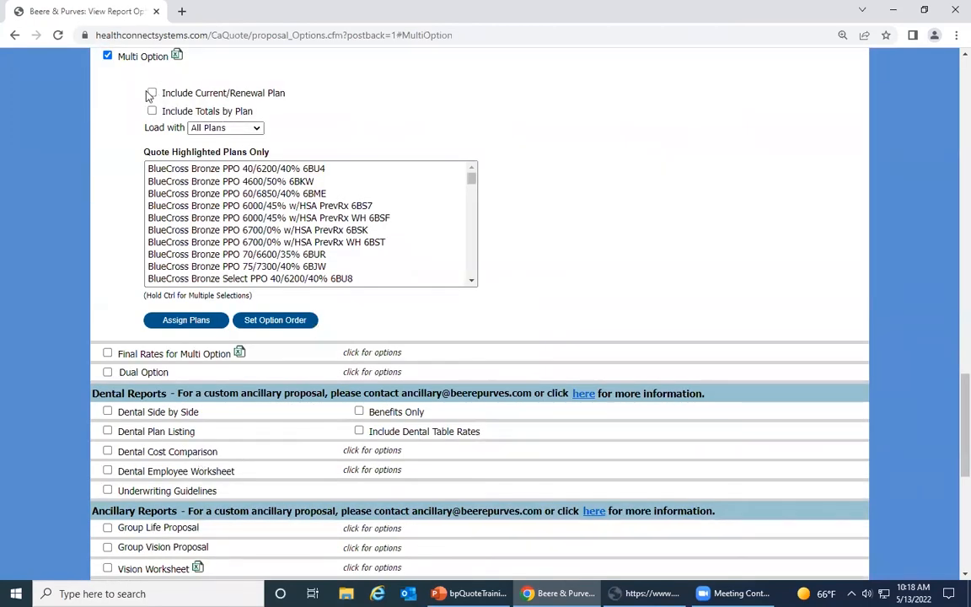
Give Multi Option current/renewal plan and totals by plan, loading only Kaiser Gold and United Select Plus.
{"action": "left_click", "coordinate": [151, 93]}
{"action": "left_click", "coordinate": [151, 111]}
{"action": "left_click", "coordinate": [205, 128]}
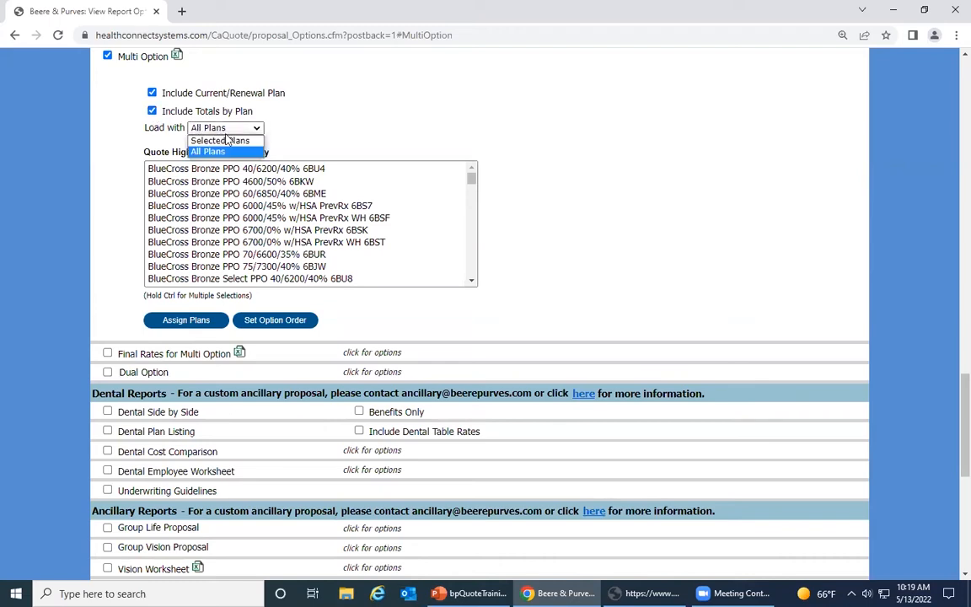
{"action": "left_click", "coordinate": [207, 140]}
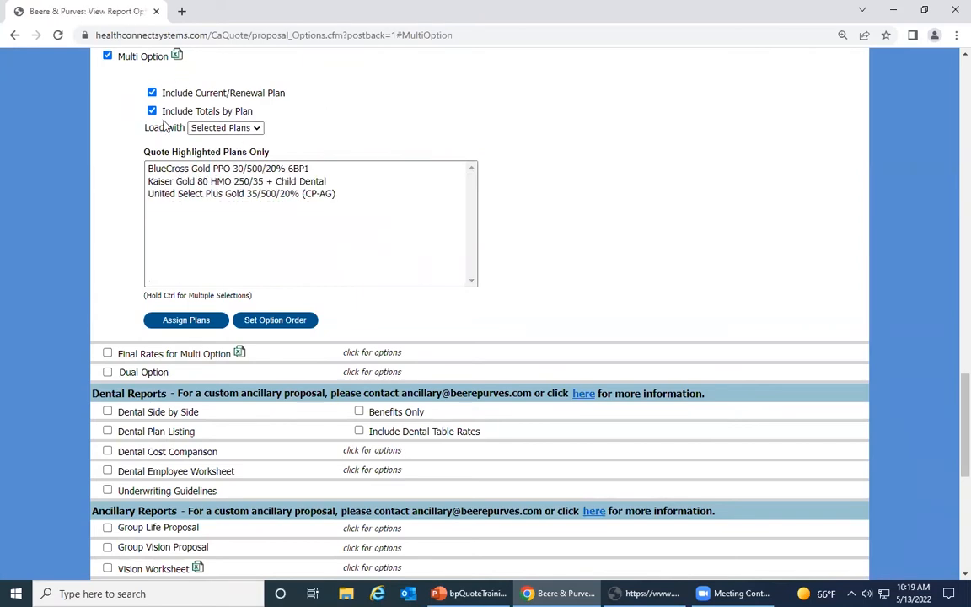
{"action": "left_click_drag", "start_coordinate": [260, 174], "coordinate": [261, 196]}
{"action": "left_click", "coordinate": [249, 172], "text": "ctrl"}
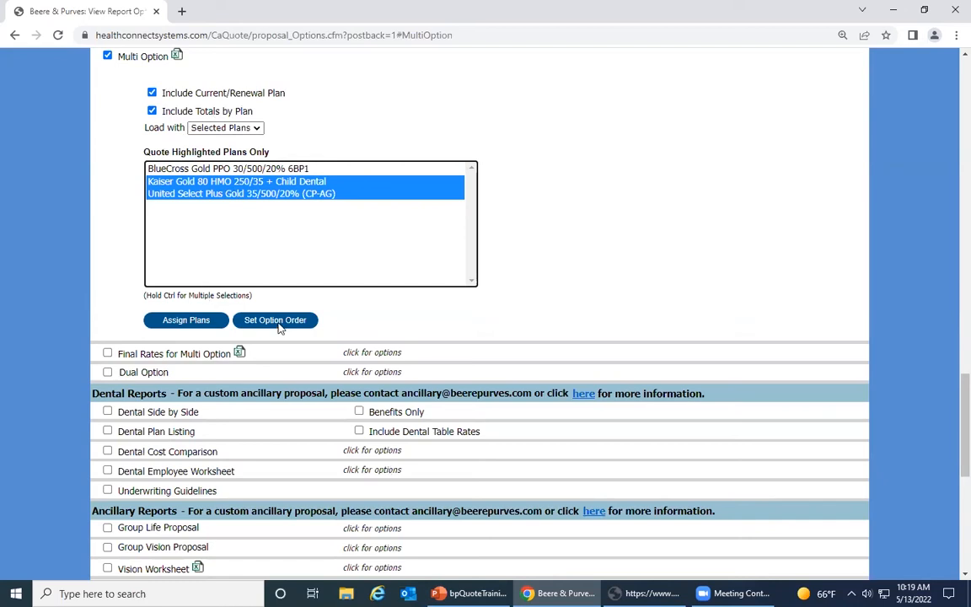
Map Option 1 by current plan: Anthem to UHC Select Plus Gold, Kaiser to Kaiser Gold 80 HMO.
{"action": "left_click", "coordinate": [186, 321]}
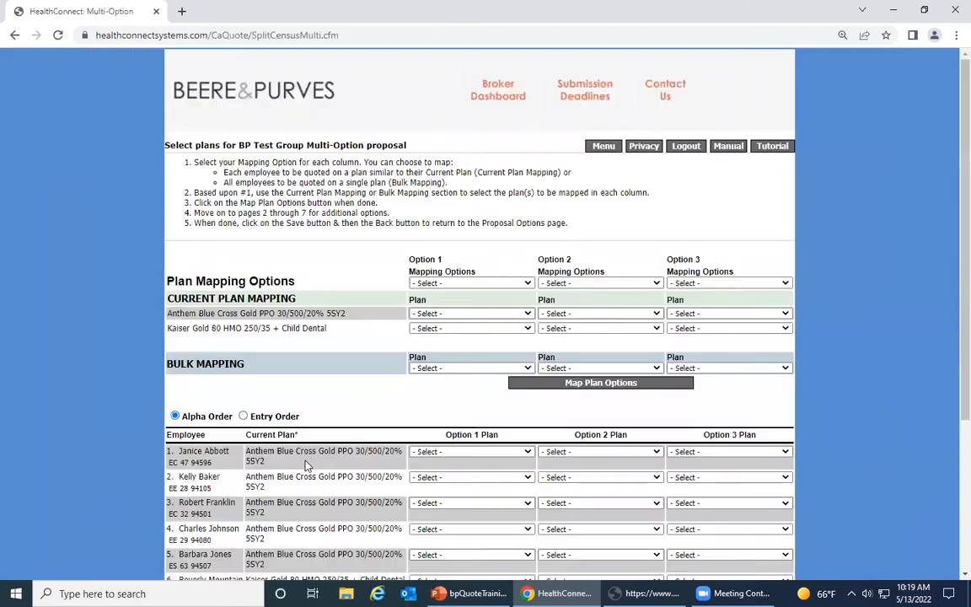
{"action": "left_click", "coordinate": [427, 284]}
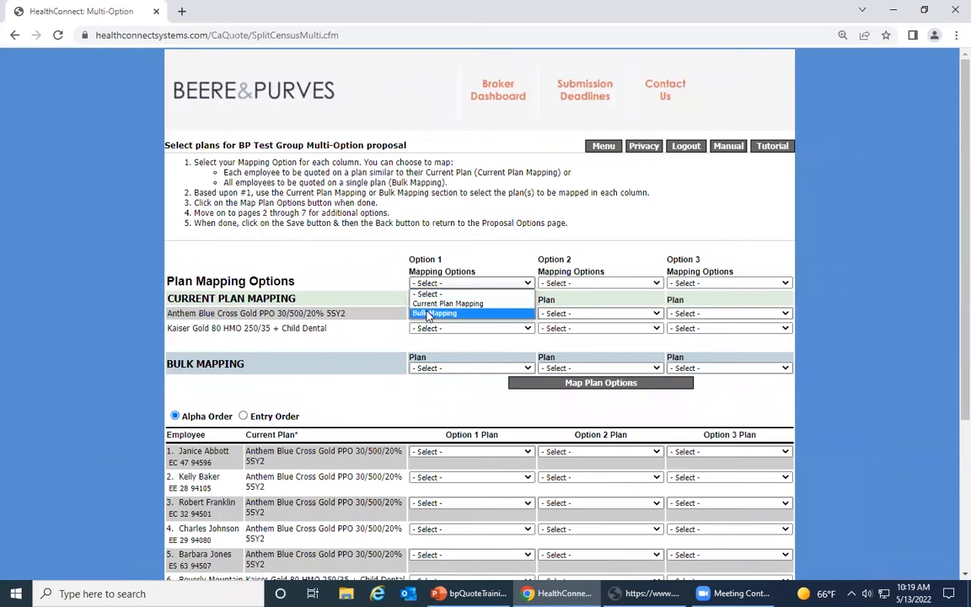
{"action": "left_click", "coordinate": [447, 304]}
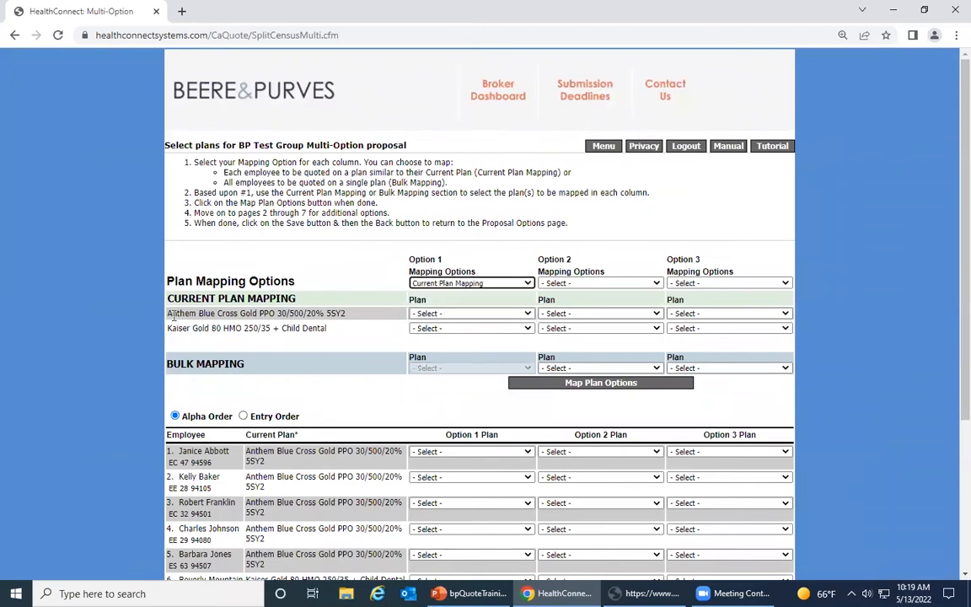
{"action": "left_click", "coordinate": [430, 314]}
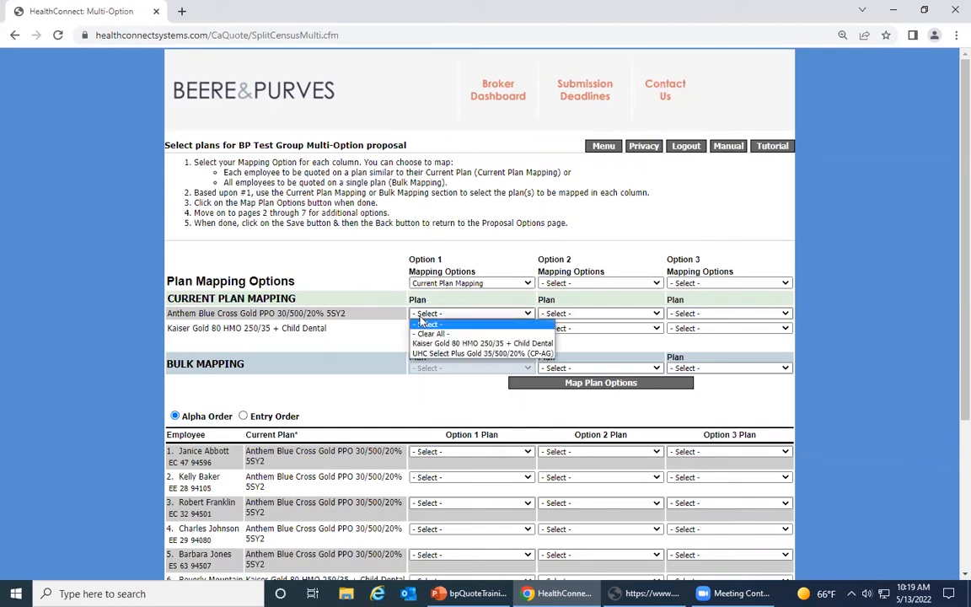
{"action": "left_click", "coordinate": [426, 354]}
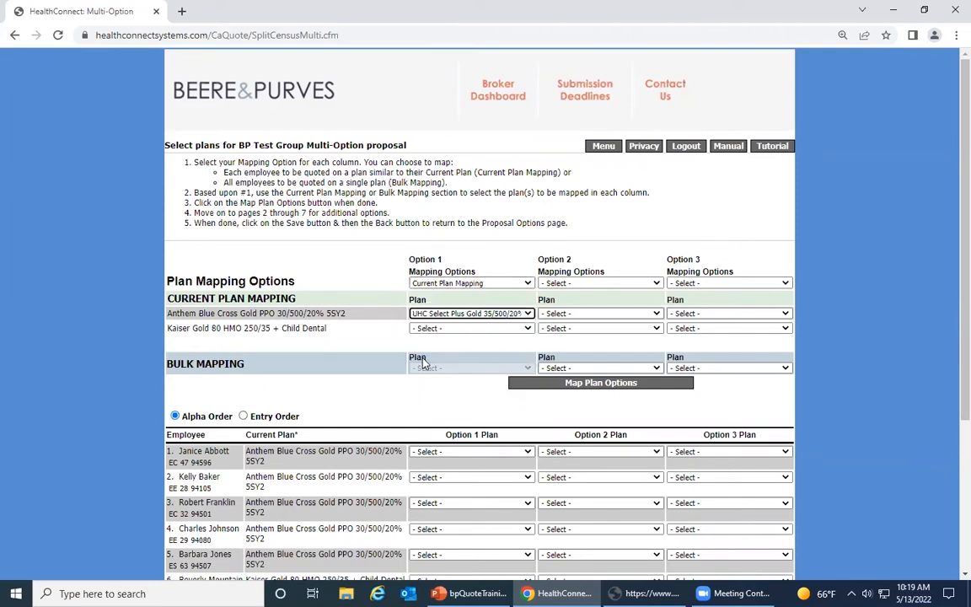
{"action": "left_click", "coordinate": [430, 329]}
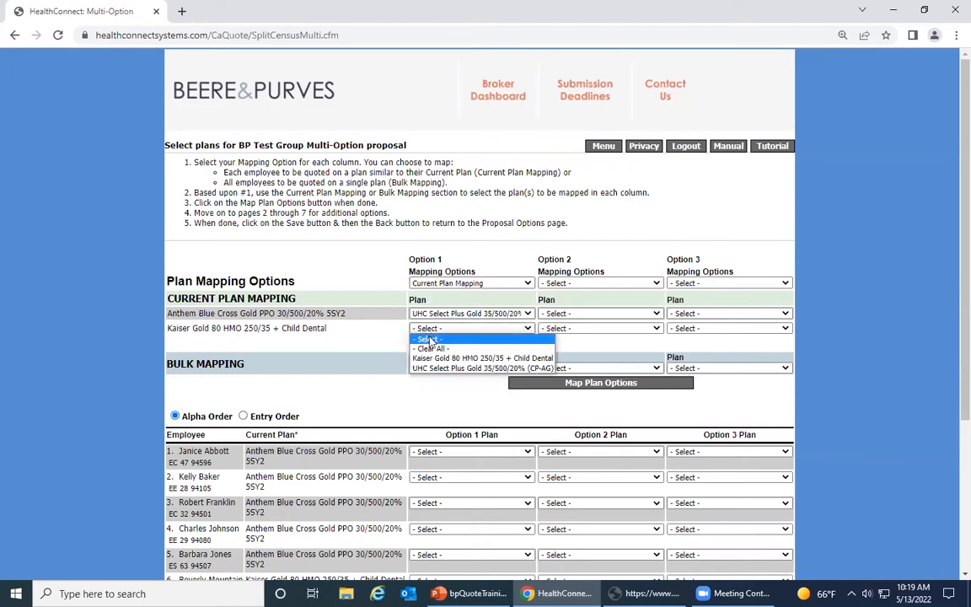
{"action": "left_click", "coordinate": [469, 358]}
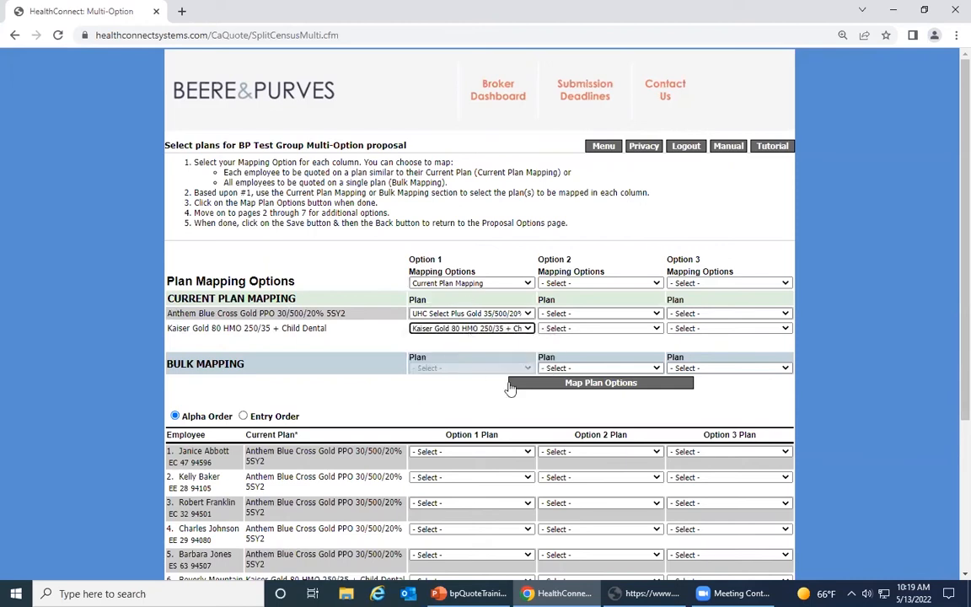
{"action": "left_click", "coordinate": [520, 384]}
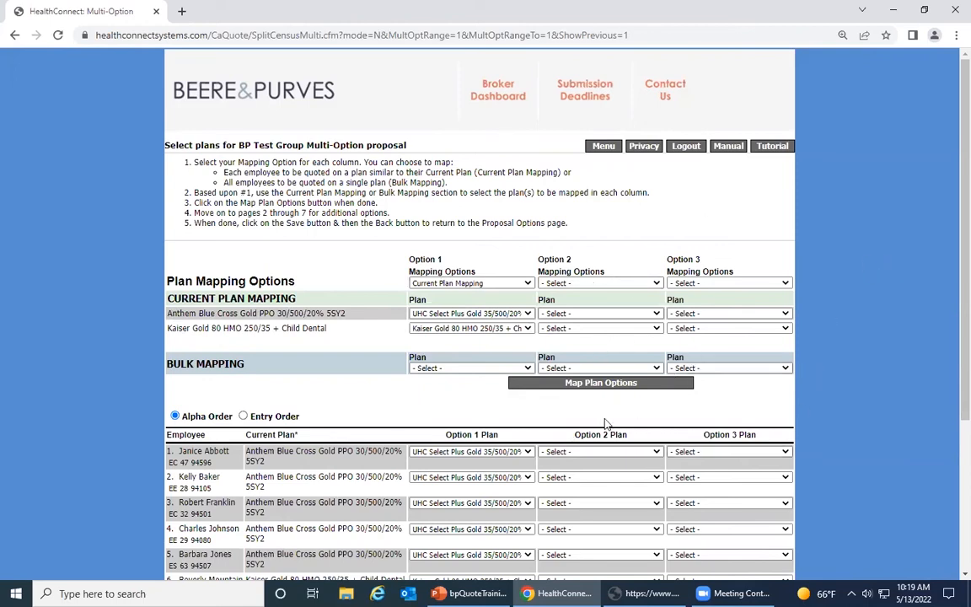
Save the employee plan mapping and return to the proposal report options.
{"action": "scroll", "coordinate": [605, 423], "scroll_direction": "down", "scroll_amount": 3}
{"action": "left_click", "coordinate": [446, 519]}
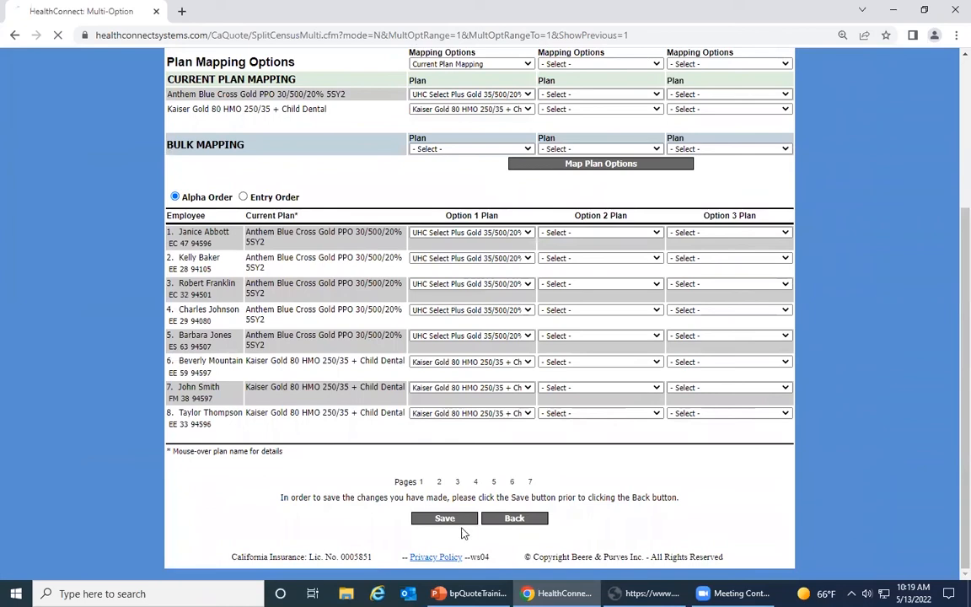
{"action": "scroll", "coordinate": [319, 354], "scroll_direction": "down", "scroll_amount": 3}
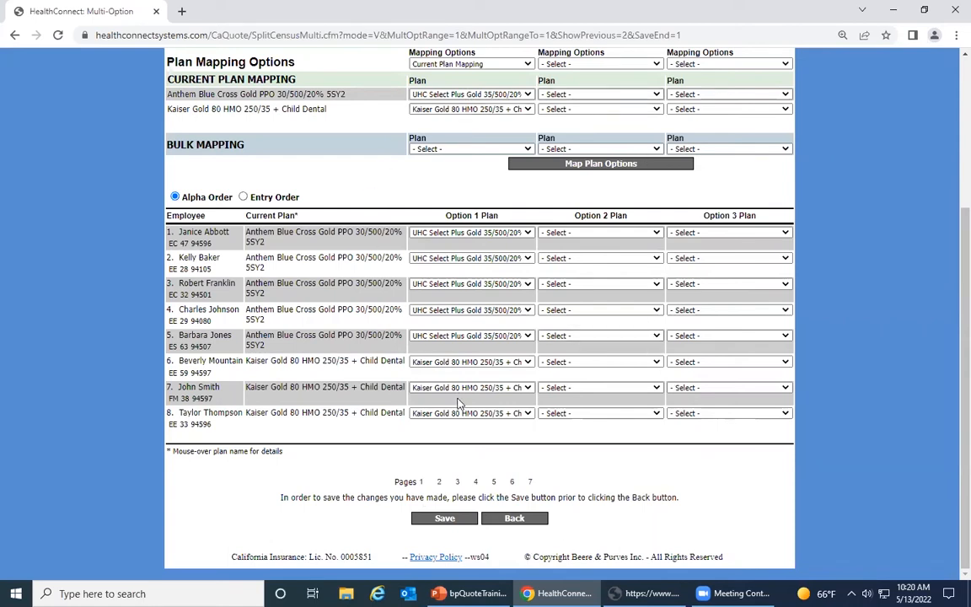
{"action": "left_click", "coordinate": [514, 518]}
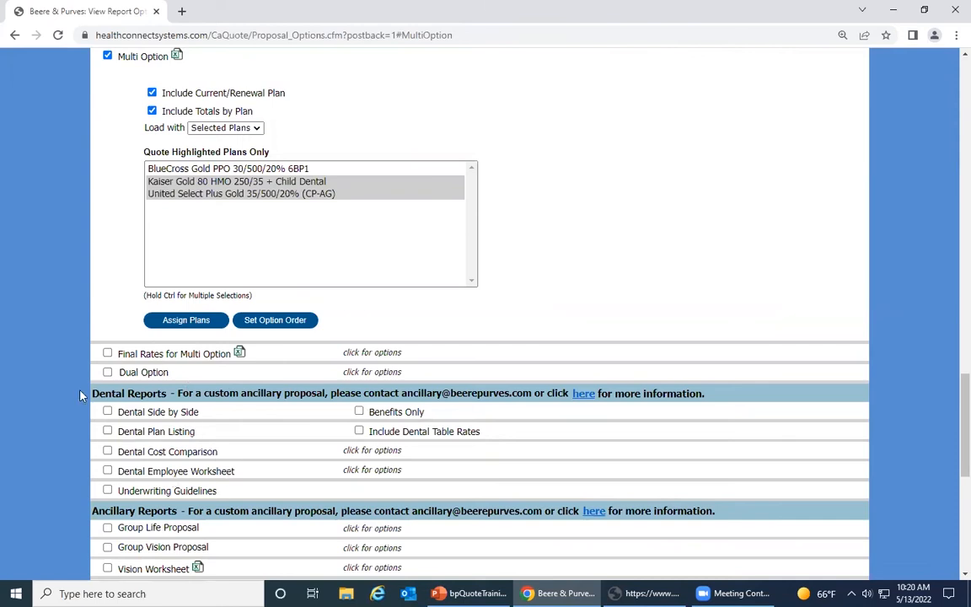
Include the Dental Side by Side, Dental Plan Listing, dental table rates and dental underwriting guidelines.
{"action": "left_click", "coordinate": [107, 413]}
{"action": "left_click", "coordinate": [359, 412]}
{"action": "left_click", "coordinate": [359, 413]}
{"action": "left_click", "coordinate": [359, 431]}
{"action": "scroll", "coordinate": [245, 476], "scroll_direction": "down", "scroll_amount": 1}
{"action": "left_click", "coordinate": [107, 423]}
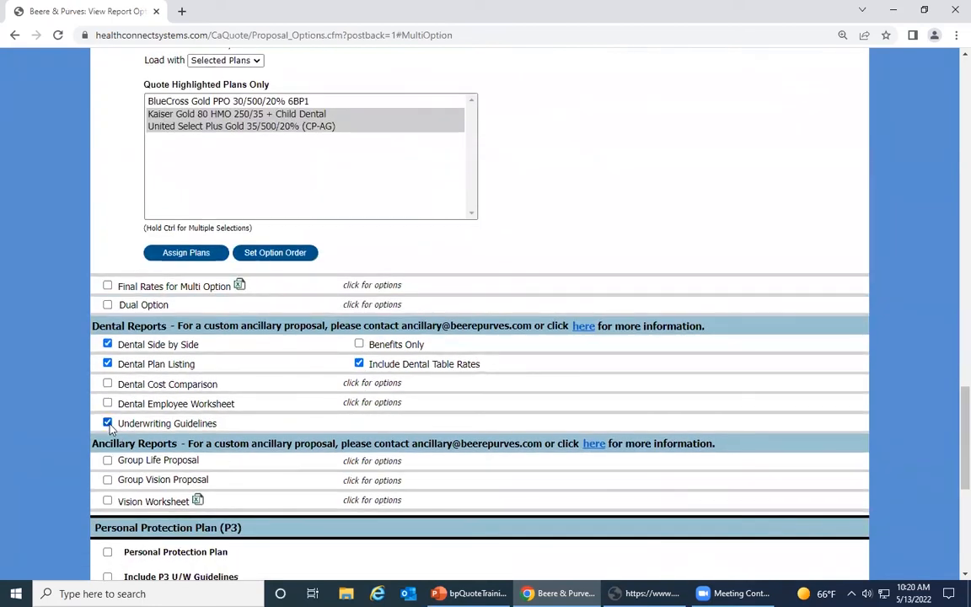
{"action": "scroll", "coordinate": [105, 396], "scroll_direction": "down", "scroll_amount": 1}
Add Group Life with Anthem and UHC Contributory, flat $50,000.00 coverage and U/W Guidelines; add Group Vision.
{"action": "left_click", "coordinate": [107, 393]}
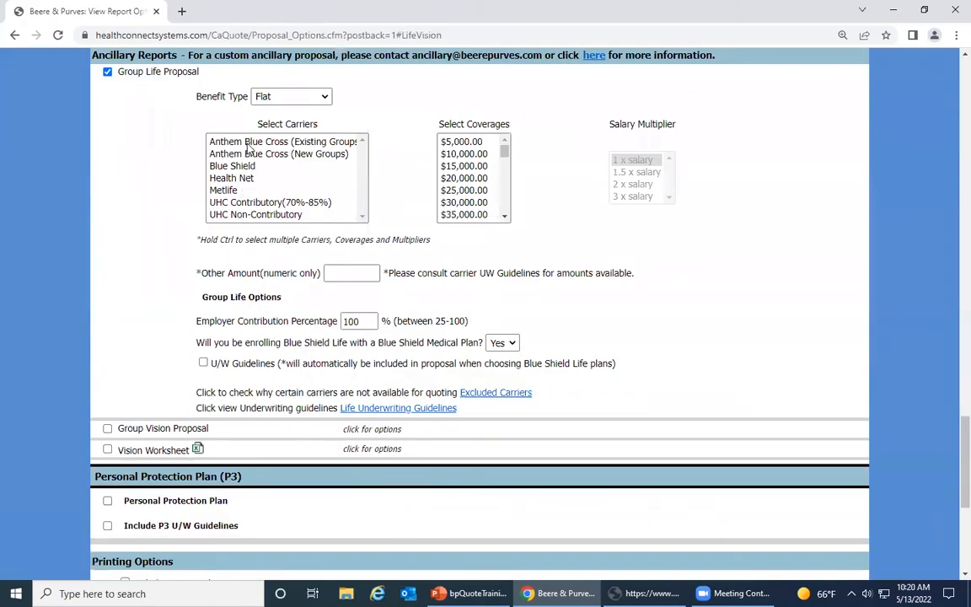
{"action": "left_click", "coordinate": [228, 140]}
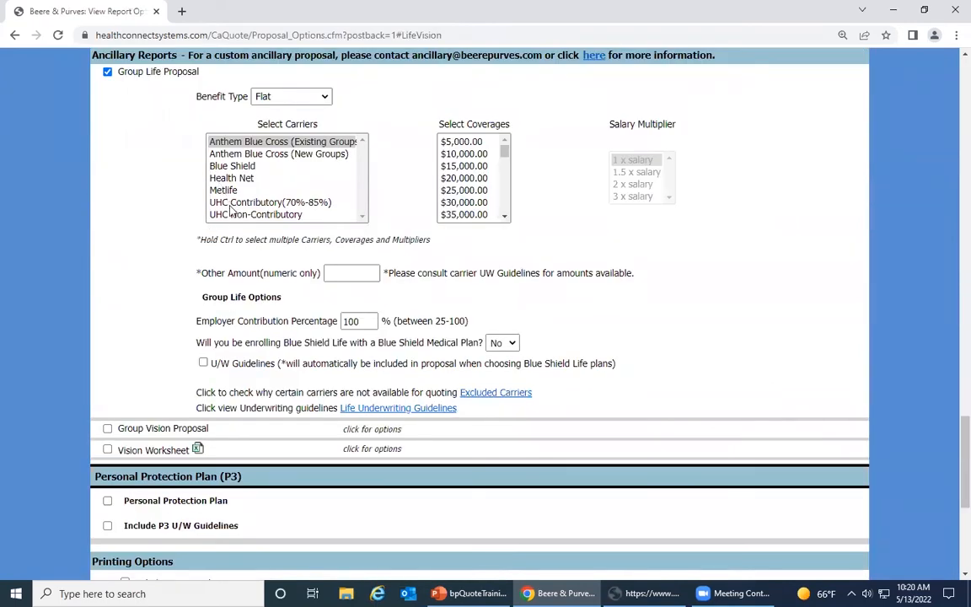
{"action": "left_click", "coordinate": [231, 205]}
{"action": "left_click", "coordinate": [250, 145], "text": "ctrl"}
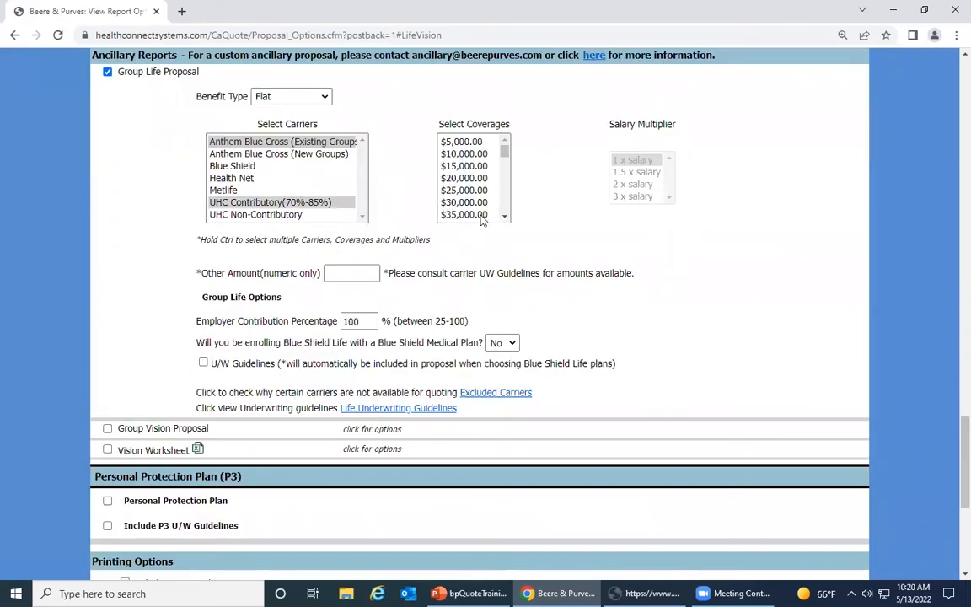
{"action": "scroll", "coordinate": [481, 215], "scroll_direction": "down", "scroll_amount": 1}
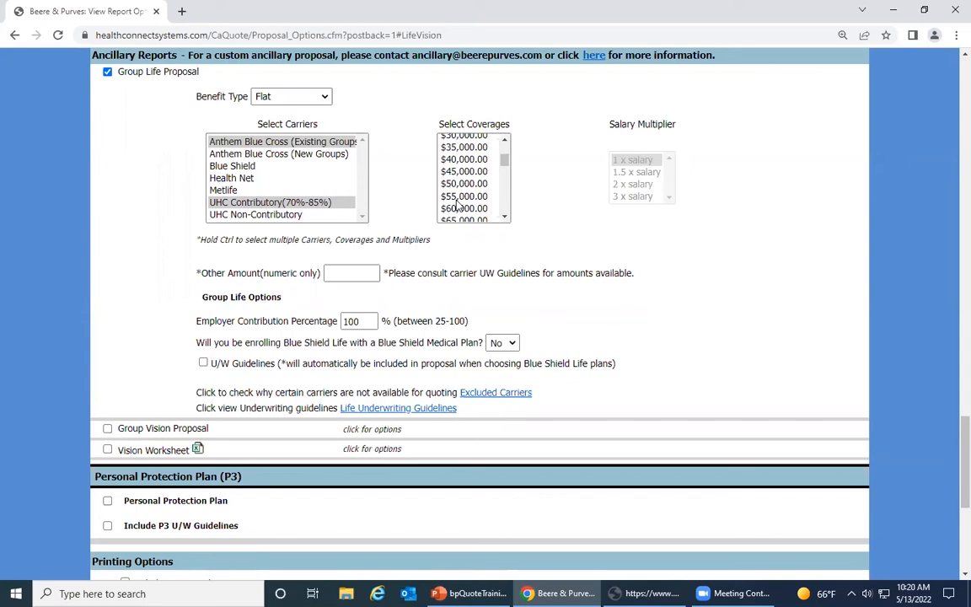
{"action": "left_click", "coordinate": [464, 183]}
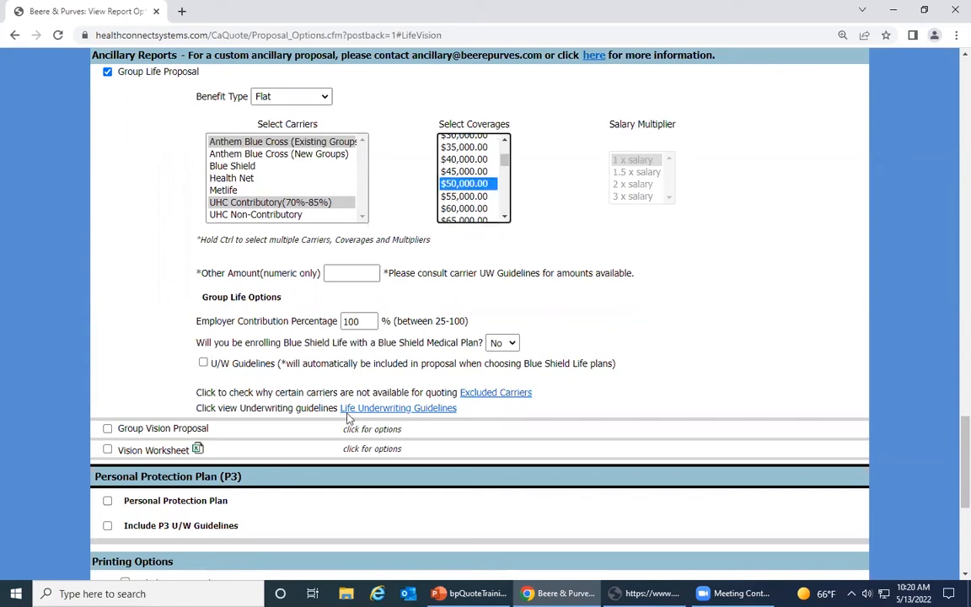
{"action": "left_click", "coordinate": [204, 363]}
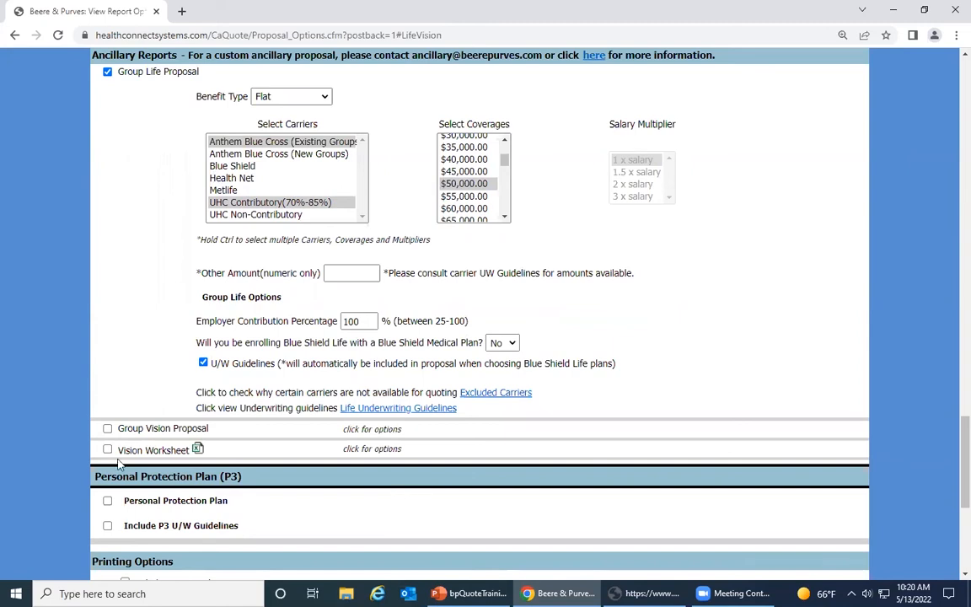
{"action": "scroll", "coordinate": [119, 464], "scroll_direction": "down", "scroll_amount": 1}
{"action": "left_click", "coordinate": [107, 361]}
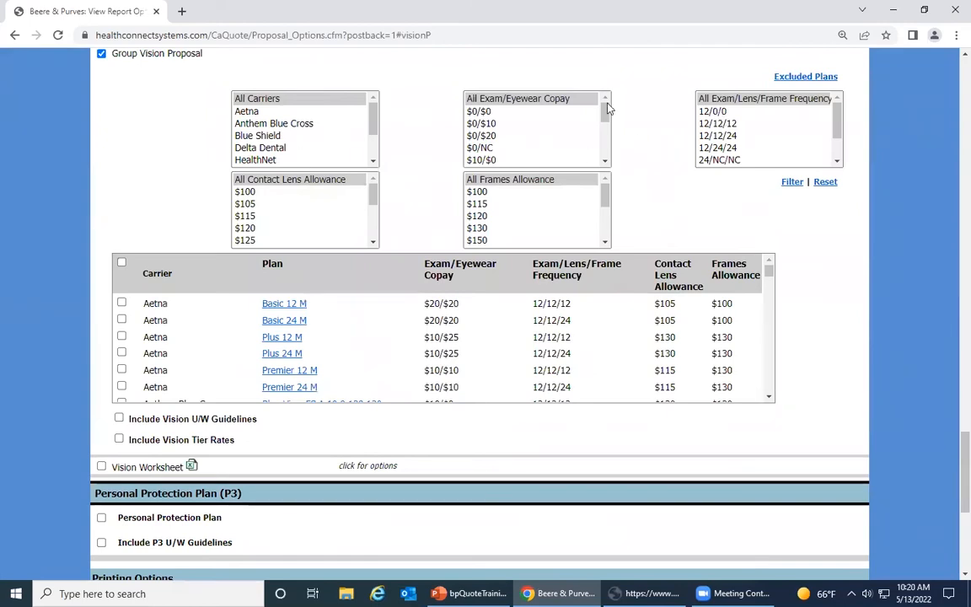
Filter vision plans to Delta Dental and VSP 5 - 99, $10/$25 copay, 12/12/24, $130 allowances.
{"action": "left_click", "coordinate": [240, 148]}
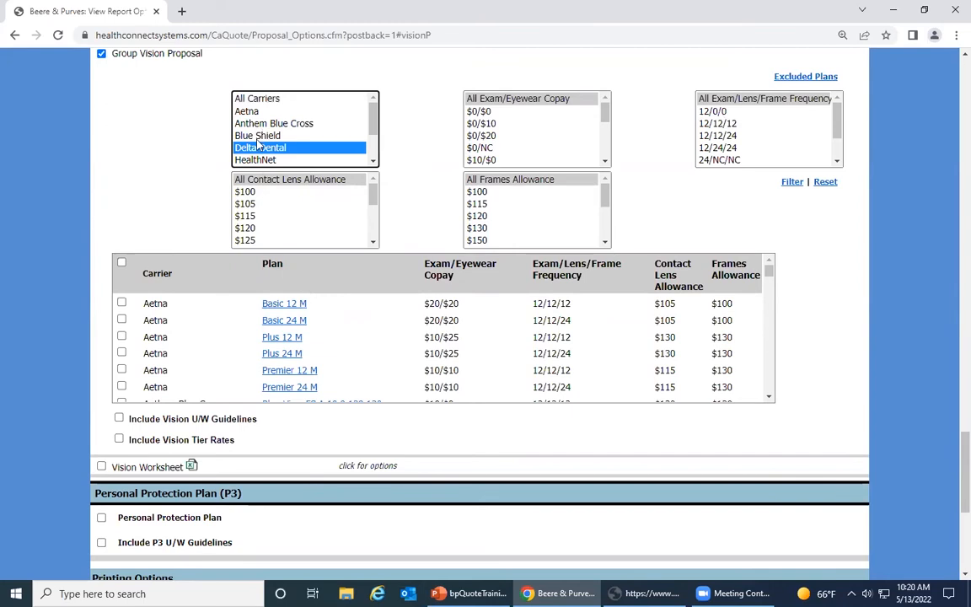
{"action": "scroll", "coordinate": [262, 126], "scroll_direction": "down", "scroll_amount": 2}
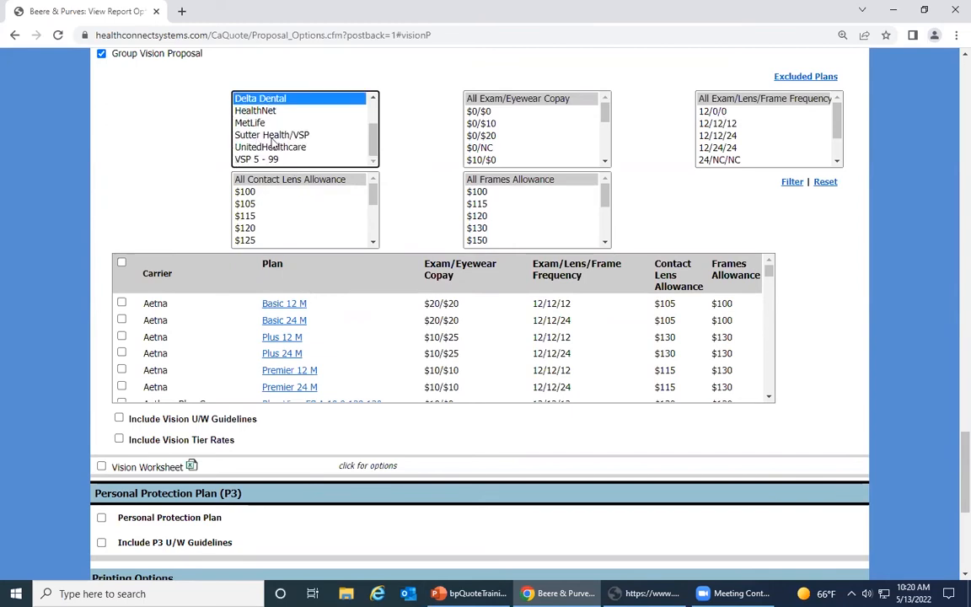
{"action": "left_click", "coordinate": [265, 159], "text": "ctrl"}
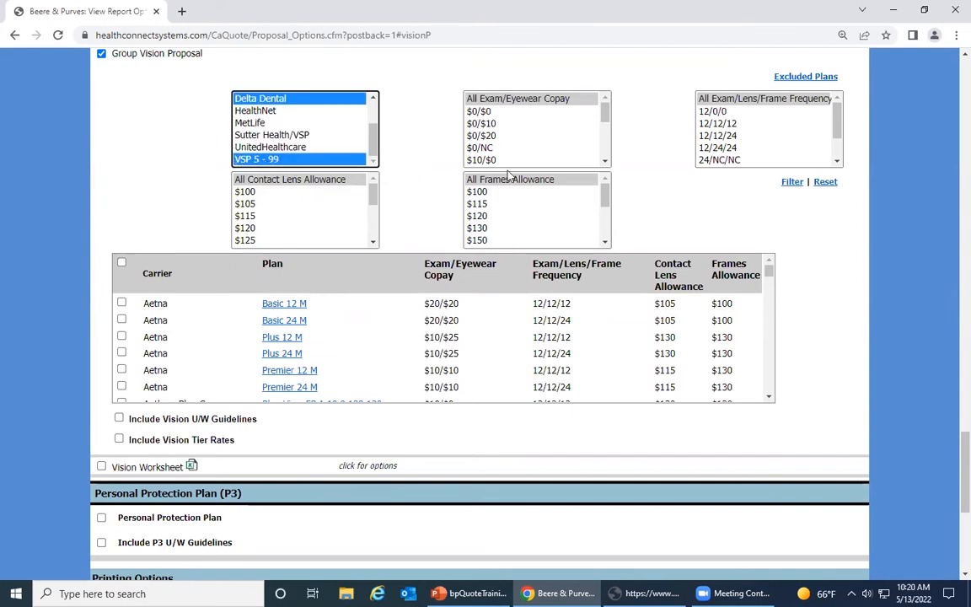
{"action": "scroll", "coordinate": [502, 144], "scroll_direction": "down", "scroll_amount": 5}
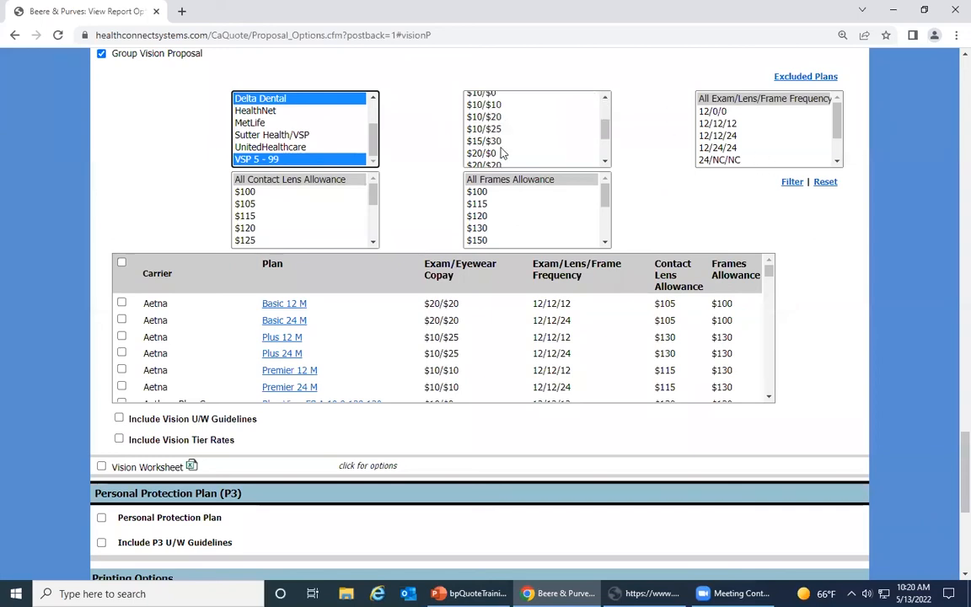
{"action": "scroll", "coordinate": [502, 139], "scroll_direction": "up", "scroll_amount": 3}
{"action": "left_click", "coordinate": [498, 131]}
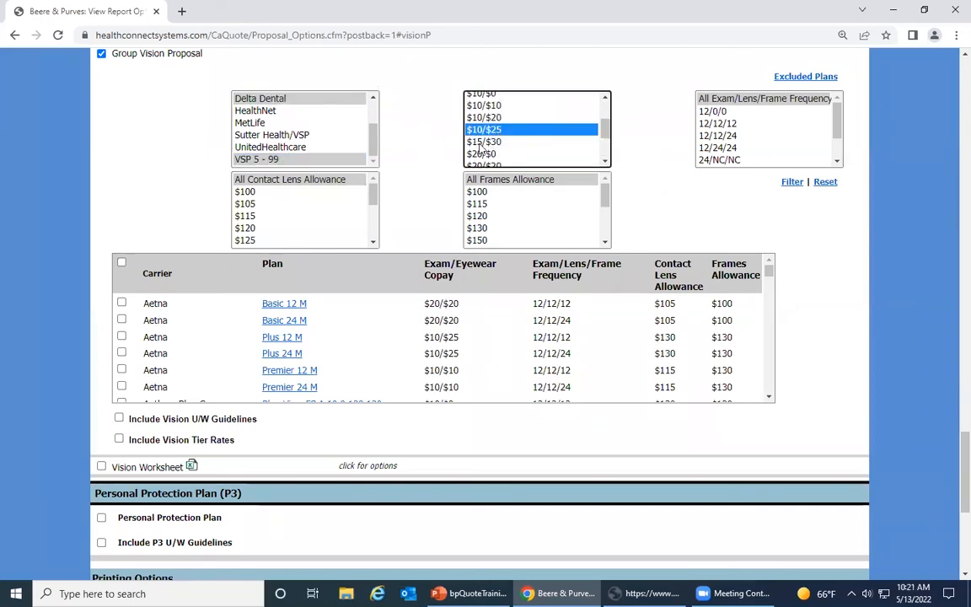
{"action": "left_click", "coordinate": [742, 136]}
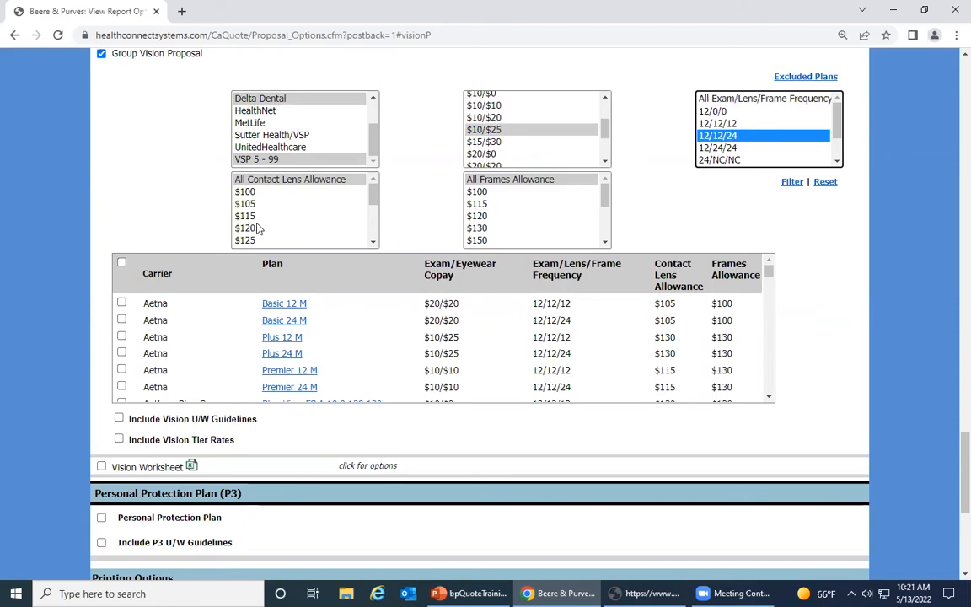
{"action": "scroll", "coordinate": [245, 211], "scroll_direction": "down", "scroll_amount": 2}
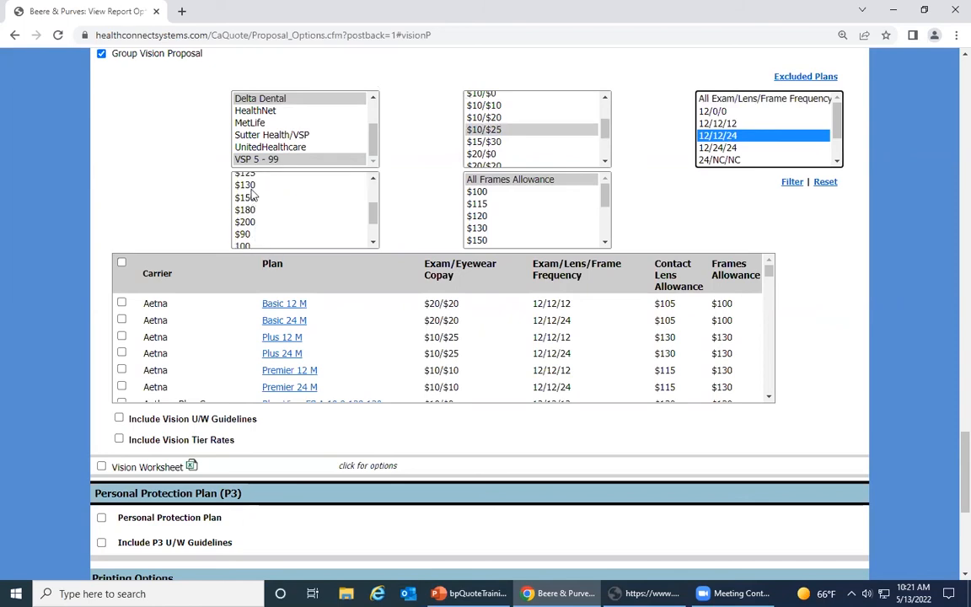
{"action": "left_click", "coordinate": [232, 185]}
{"action": "scroll", "coordinate": [466, 354], "scroll_direction": "down", "scroll_amount": 5}
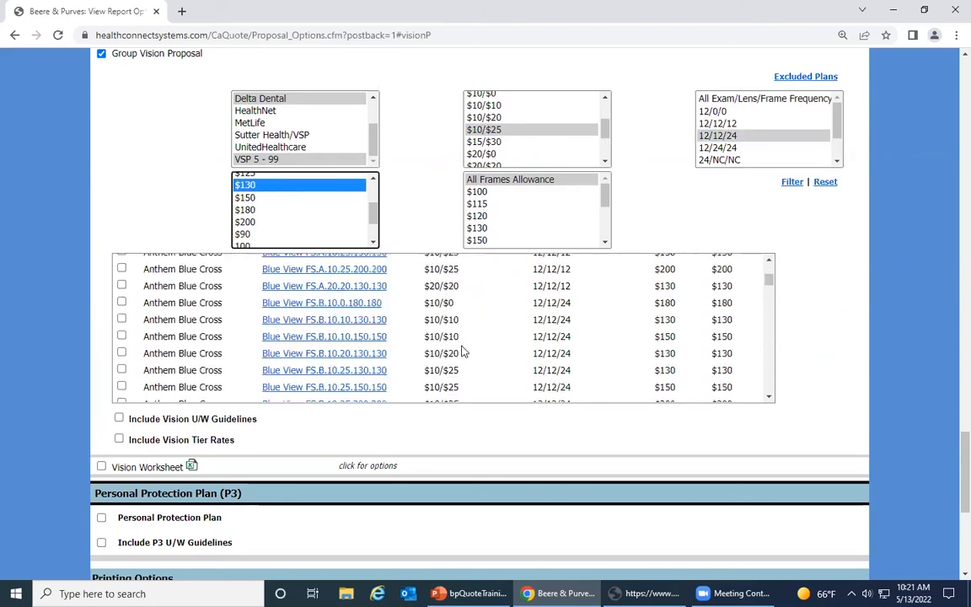
{"action": "left_click", "coordinate": [476, 229]}
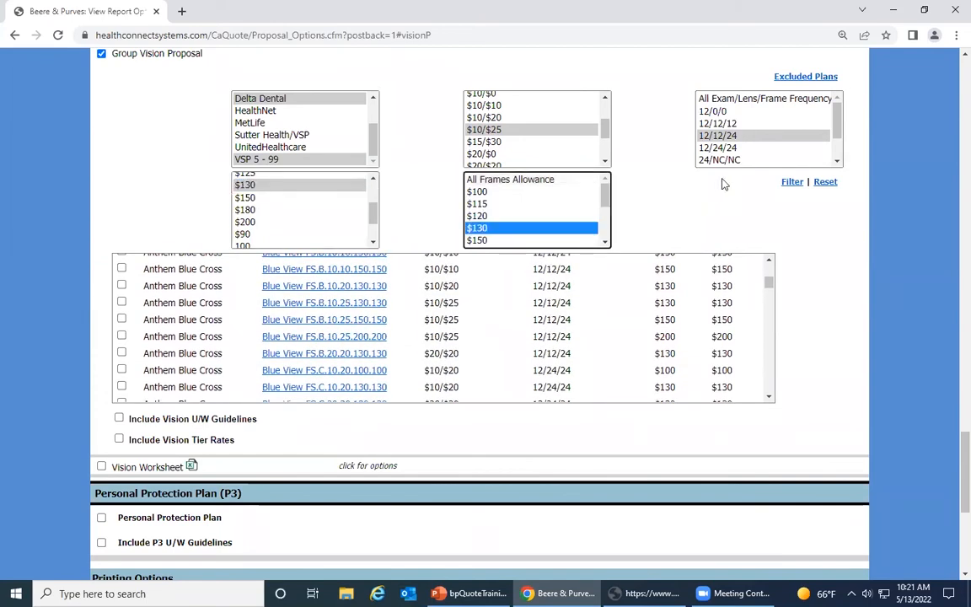
{"action": "left_click", "coordinate": [793, 182]}
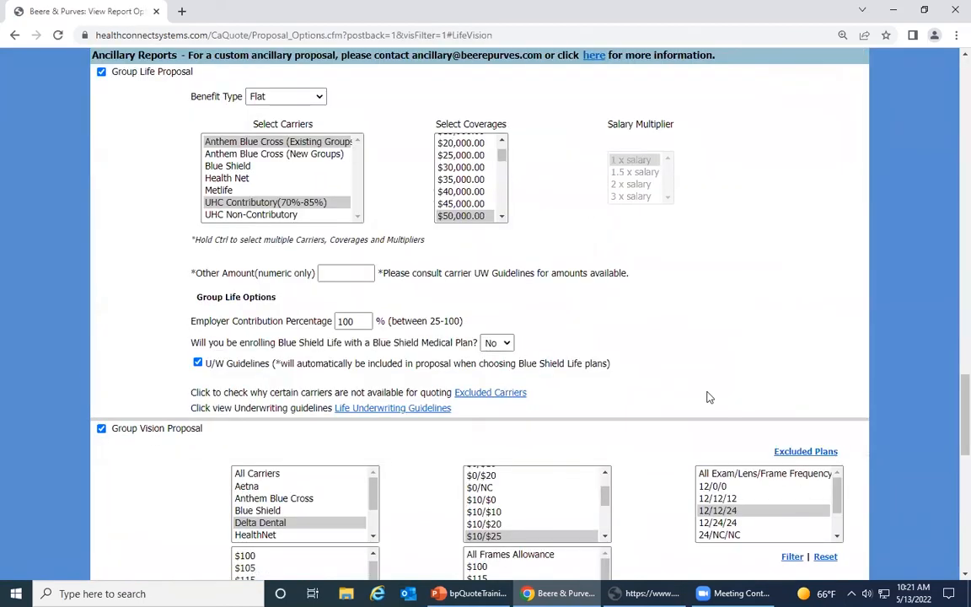
Include DeltaVision Value and VSP Choice Plan B, plus vision underwriting guidelines and tier rates.
{"action": "scroll", "coordinate": [706, 396], "scroll_direction": "down", "scroll_amount": 3}
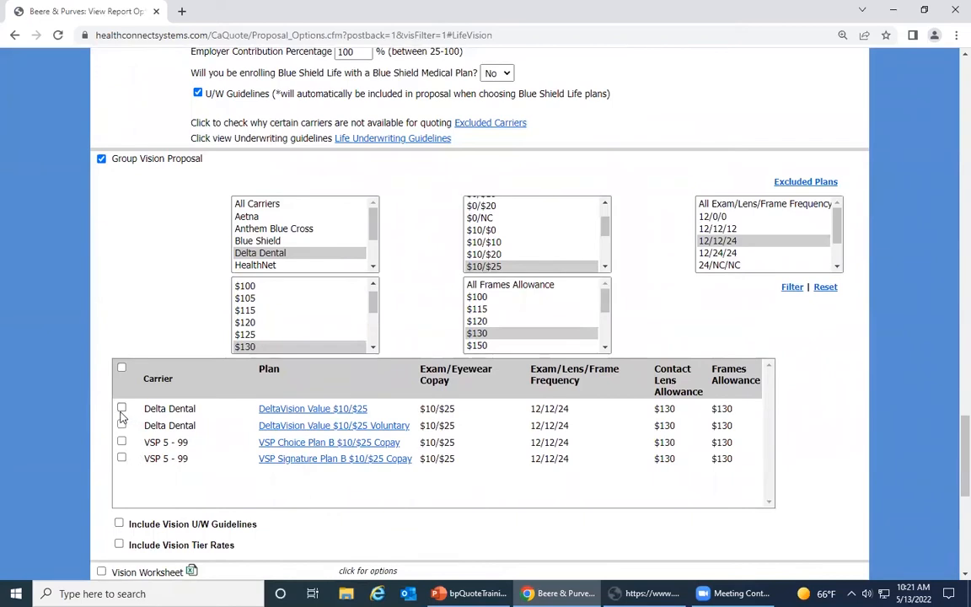
{"action": "left_click", "coordinate": [121, 409]}
{"action": "left_click", "coordinate": [122, 441]}
{"action": "left_click", "coordinate": [118, 524]}
{"action": "left_click", "coordinate": [119, 545]}
Include the P3 underwriting guidelines and add page numbers to the proposal.
{"action": "scroll", "coordinate": [279, 505], "scroll_direction": "down", "scroll_amount": 2}
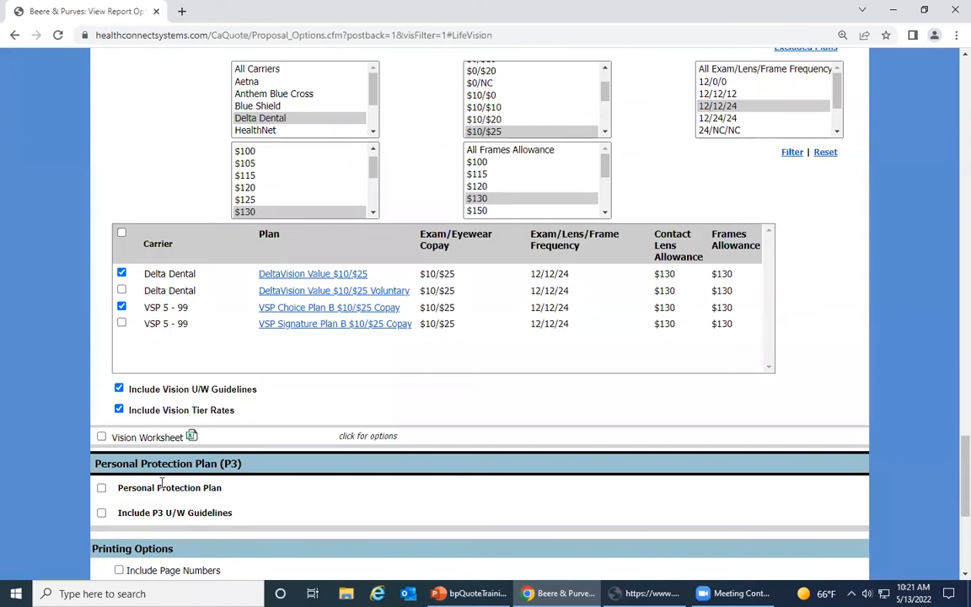
{"action": "left_click", "coordinate": [102, 513]}
{"action": "scroll", "coordinate": [337, 548], "scroll_direction": "down", "scroll_amount": 2}
{"action": "left_click", "coordinate": [119, 436]}
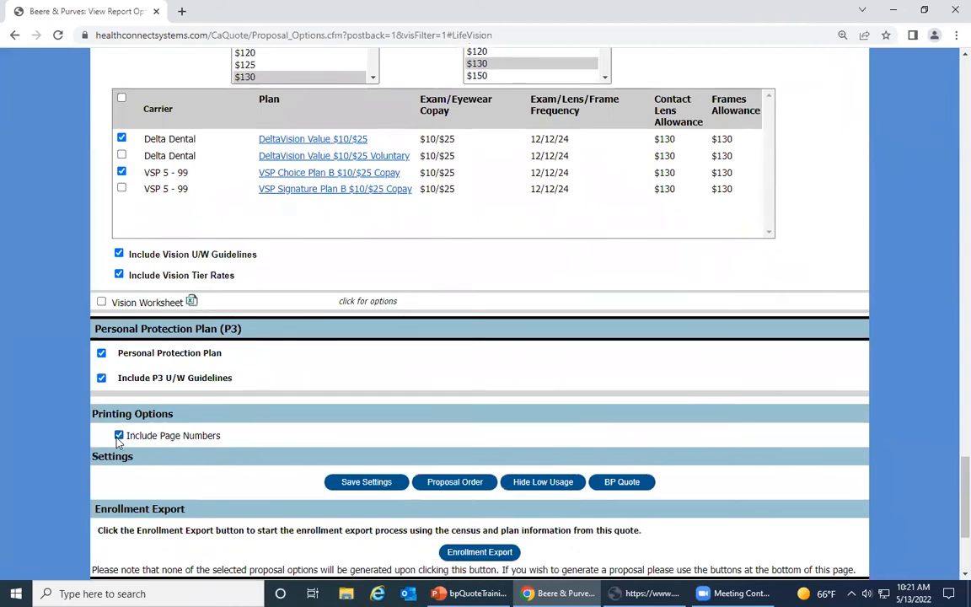
{"action": "scroll", "coordinate": [176, 475], "scroll_direction": "down", "scroll_amount": 1}
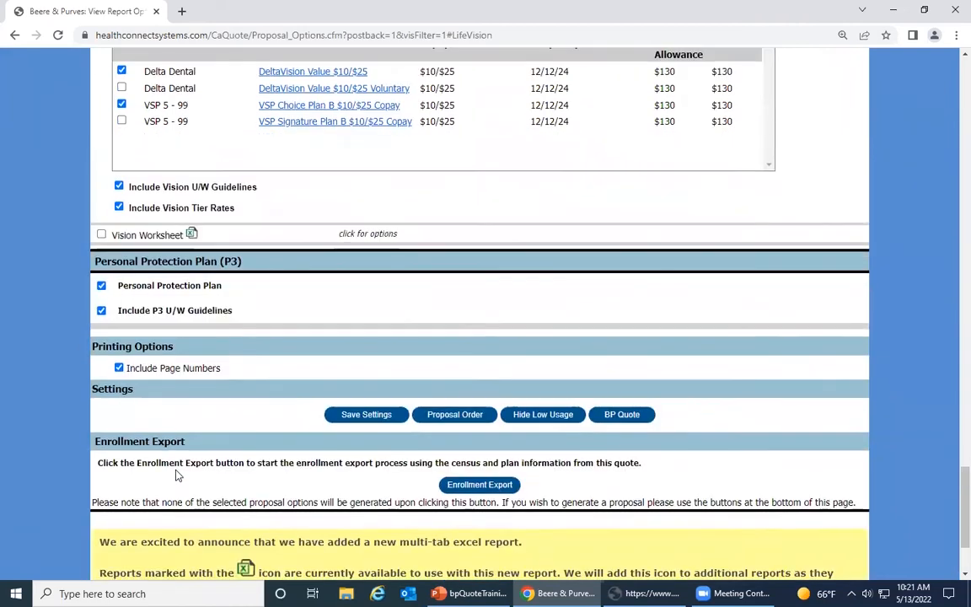
Add Employee Worksheet ACA for Anthem Blue Cross with the Full HMOs/Select HMOs/Full PPOs w/KP package.
{"action": "scroll", "coordinate": [179, 464], "scroll_direction": "up", "scroll_amount": 12}
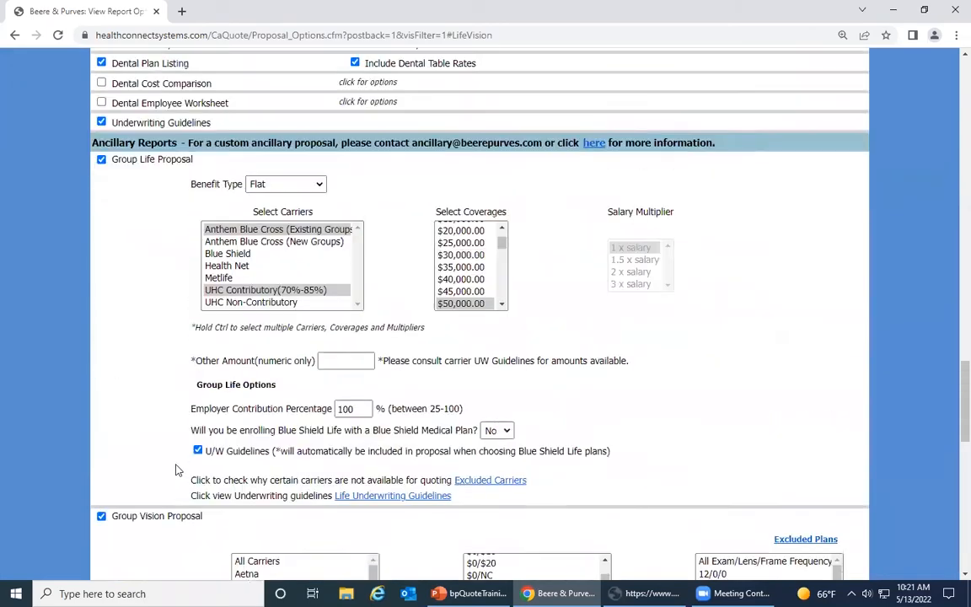
{"action": "scroll", "coordinate": [176, 467], "scroll_direction": "up", "scroll_amount": 8}
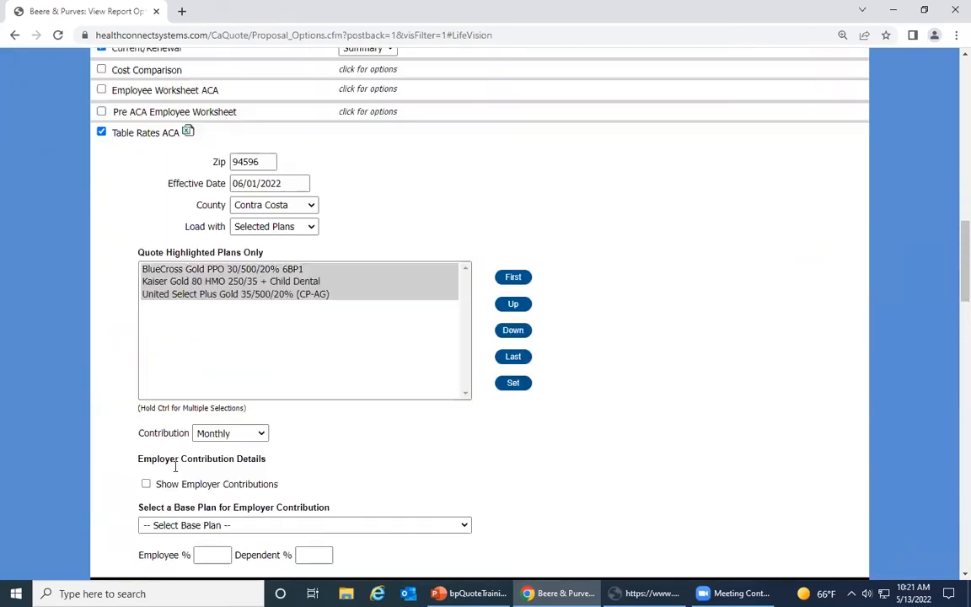
{"action": "scroll", "coordinate": [176, 466], "scroll_direction": "up", "scroll_amount": 2}
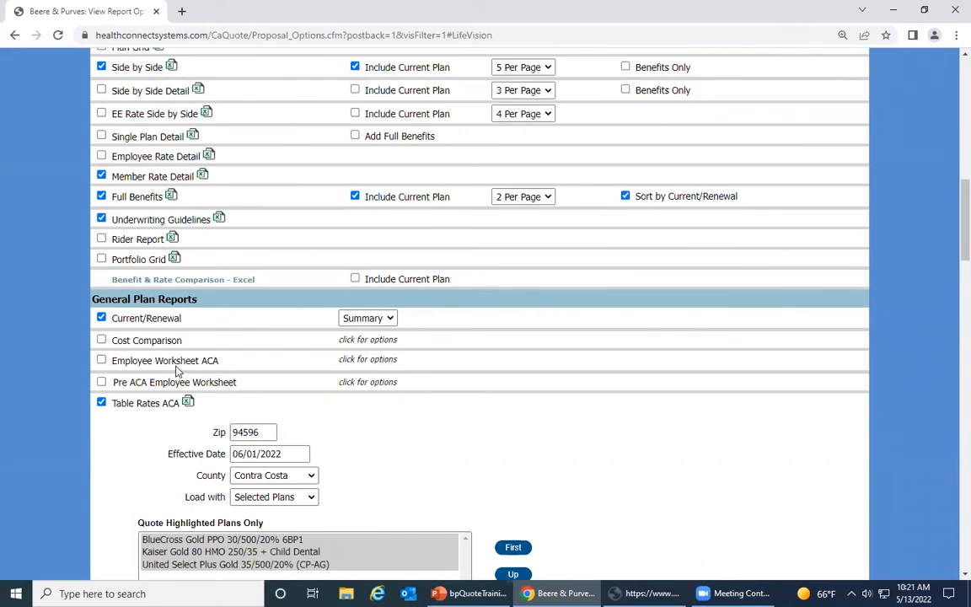
{"action": "left_click", "coordinate": [101, 361]}
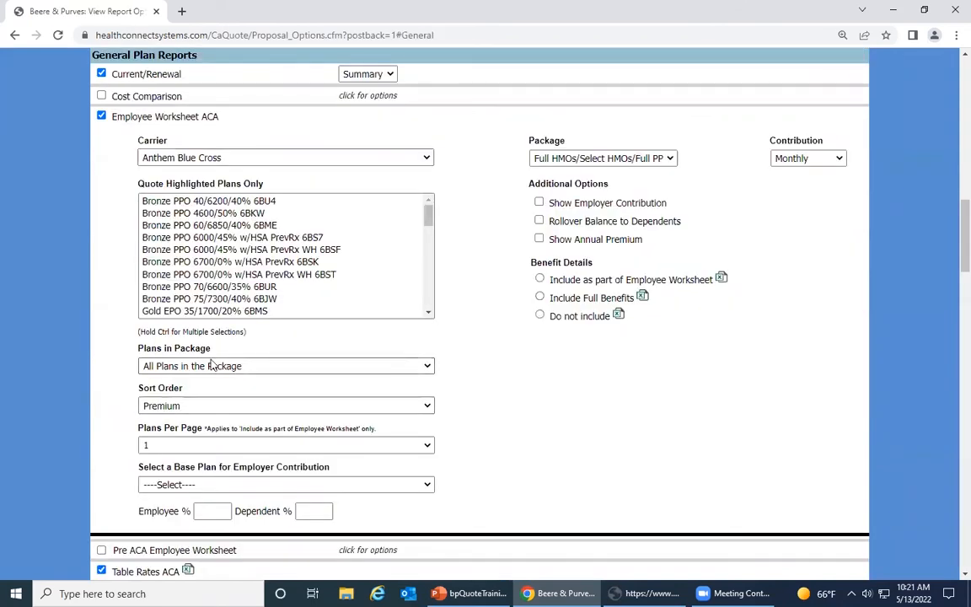
{"action": "left_click", "coordinate": [195, 163]}
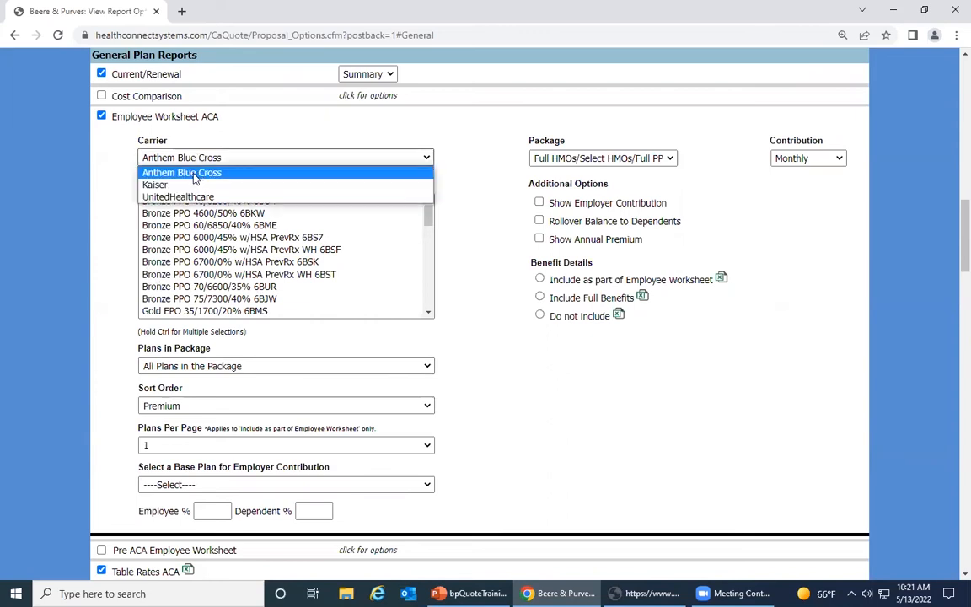
{"action": "left_click", "coordinate": [194, 175]}
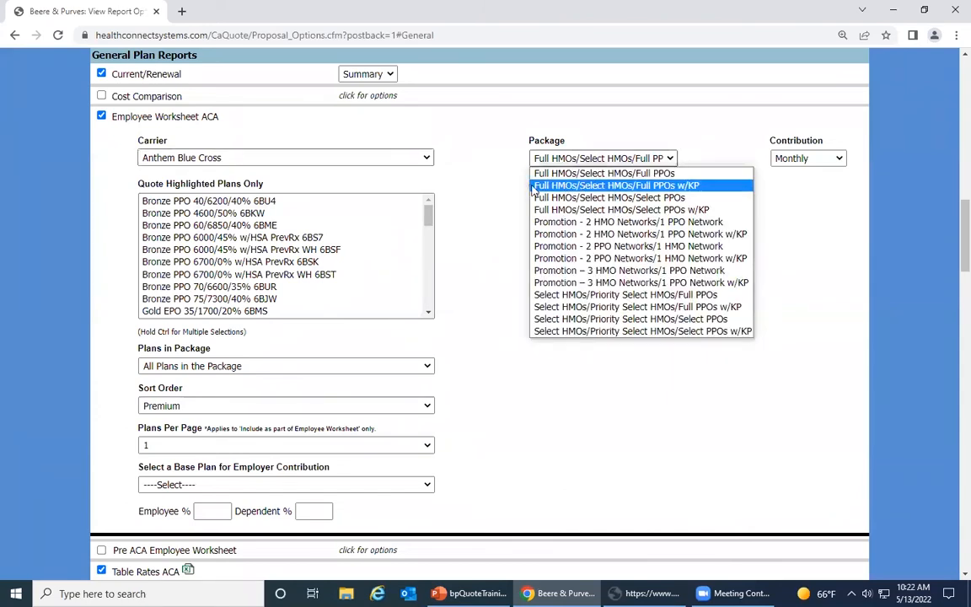
{"action": "left_click", "coordinate": [690, 186]}
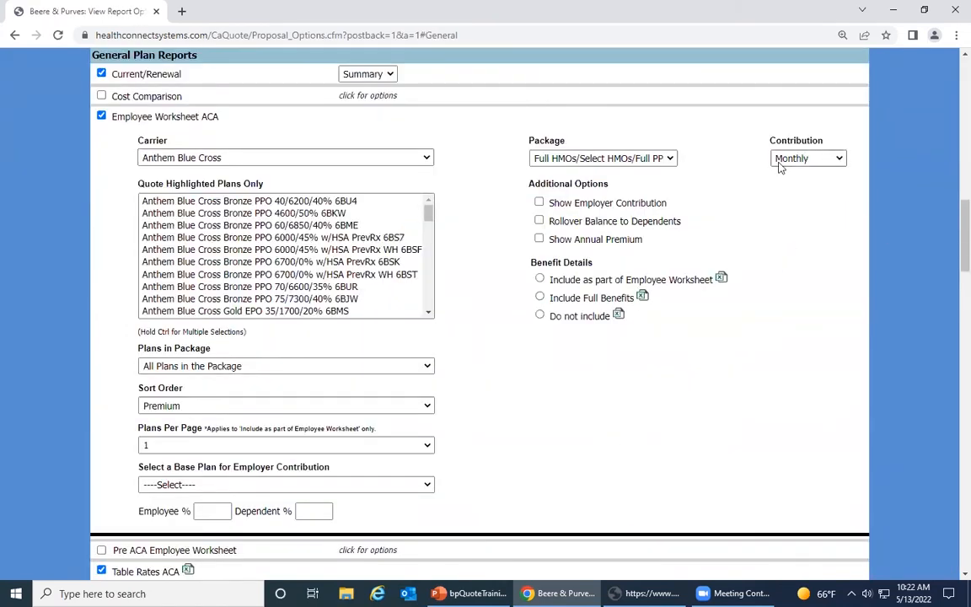
Keep the worksheet Monthly, showing employer contribution, annual premium and included benefit details.
{"action": "left_click", "coordinate": [822, 162]}
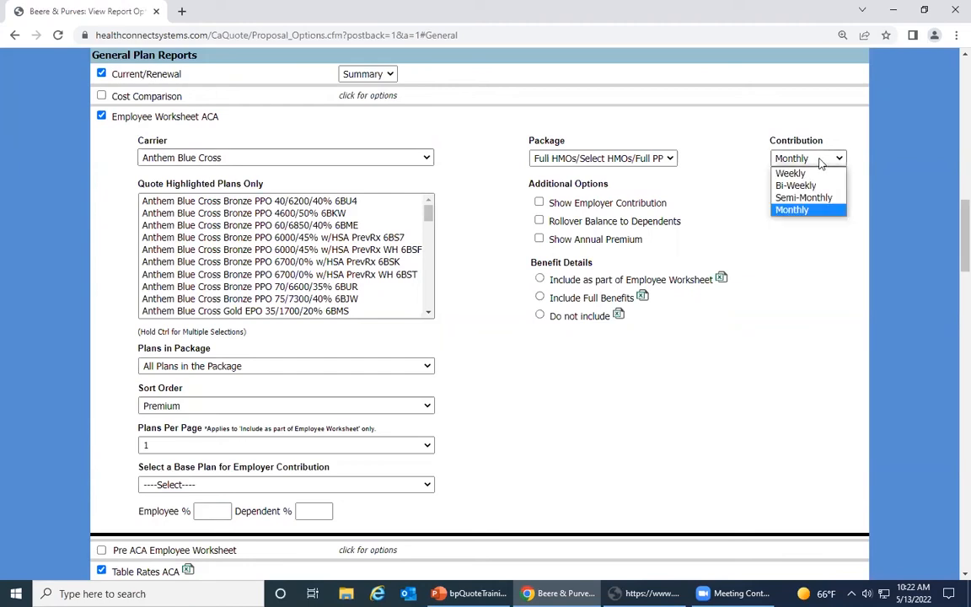
{"action": "left_click", "coordinate": [793, 210]}
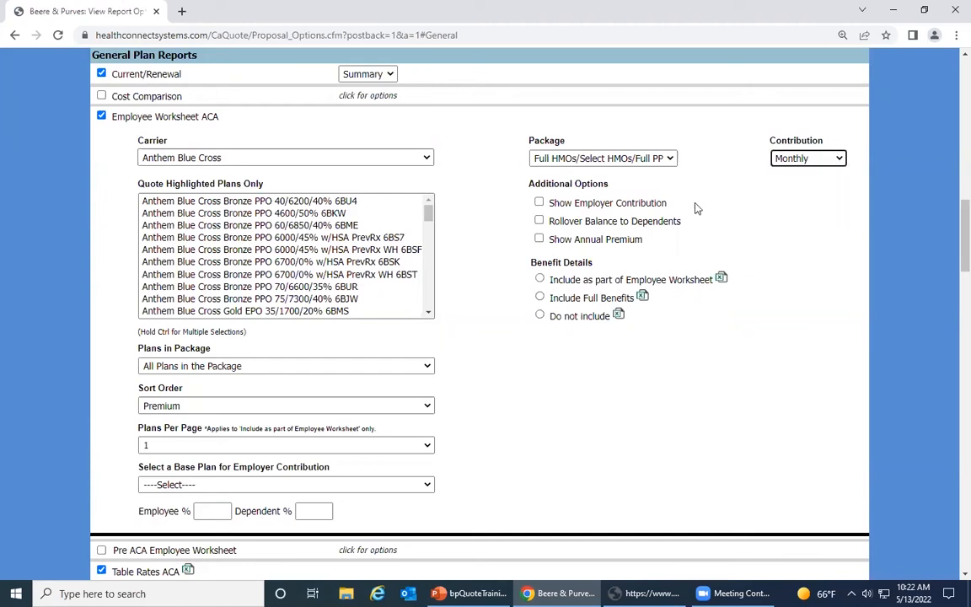
{"action": "left_click", "coordinate": [539, 202]}
{"action": "left_click", "coordinate": [538, 238]}
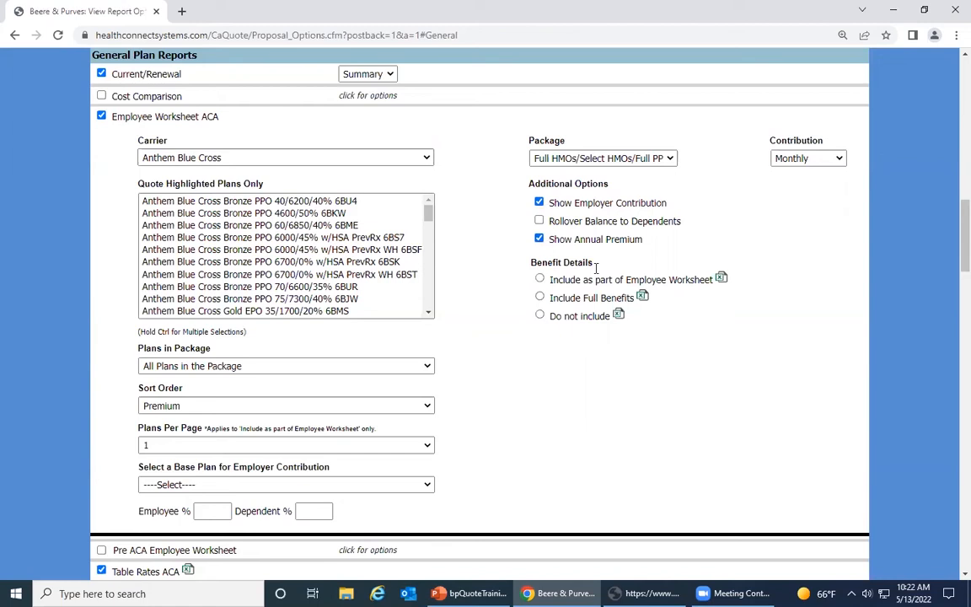
{"action": "left_click", "coordinate": [539, 280]}
{"action": "scroll", "coordinate": [218, 222], "scroll_direction": "down", "scroll_amount": 3}
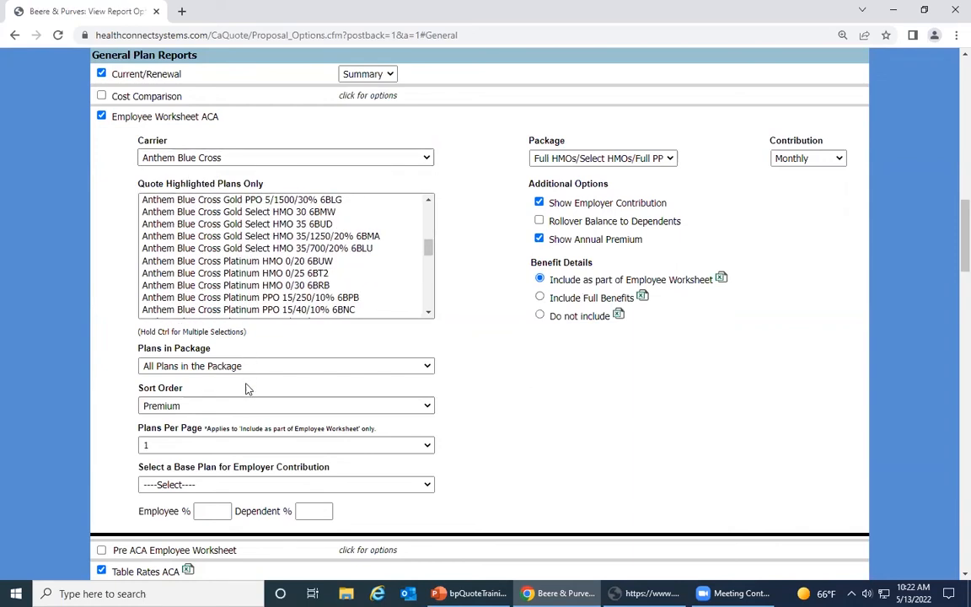
{"action": "left_click", "coordinate": [221, 366]}
{"action": "left_click", "coordinate": [218, 393]}
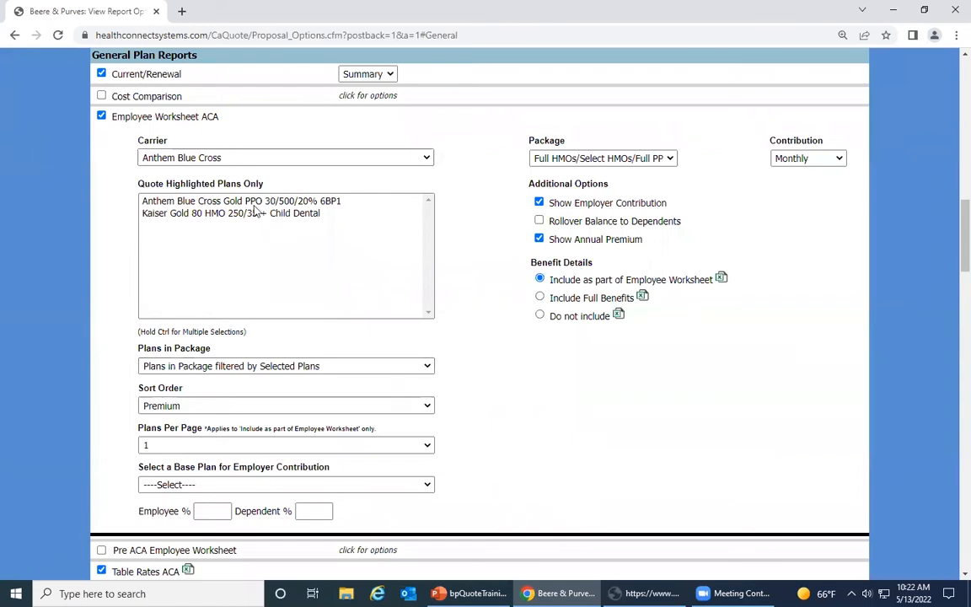
{"action": "left_click", "coordinate": [258, 203]}
{"action": "left_click", "coordinate": [258, 214], "text": "ctrl"}
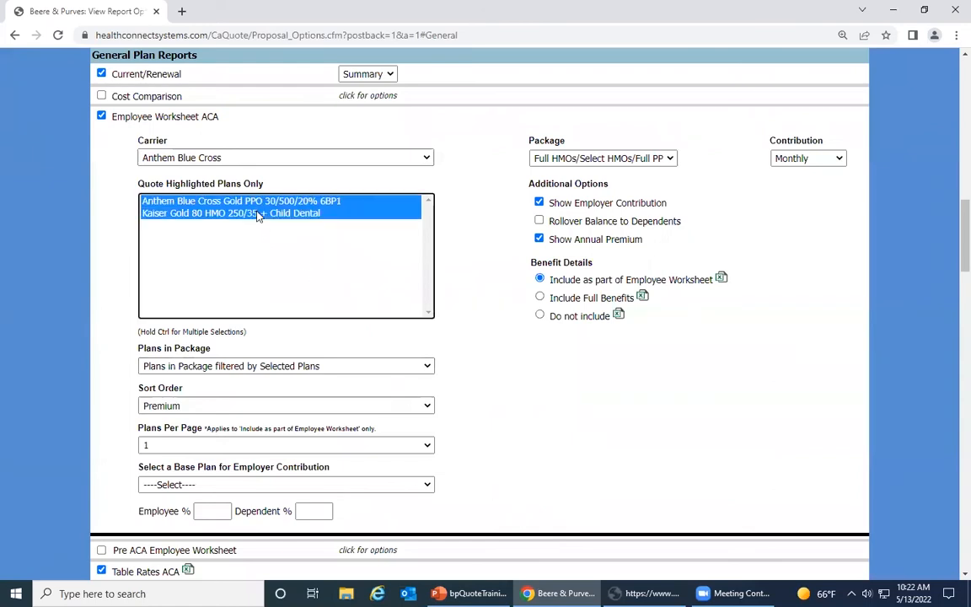
{"action": "left_click", "coordinate": [187, 445]}
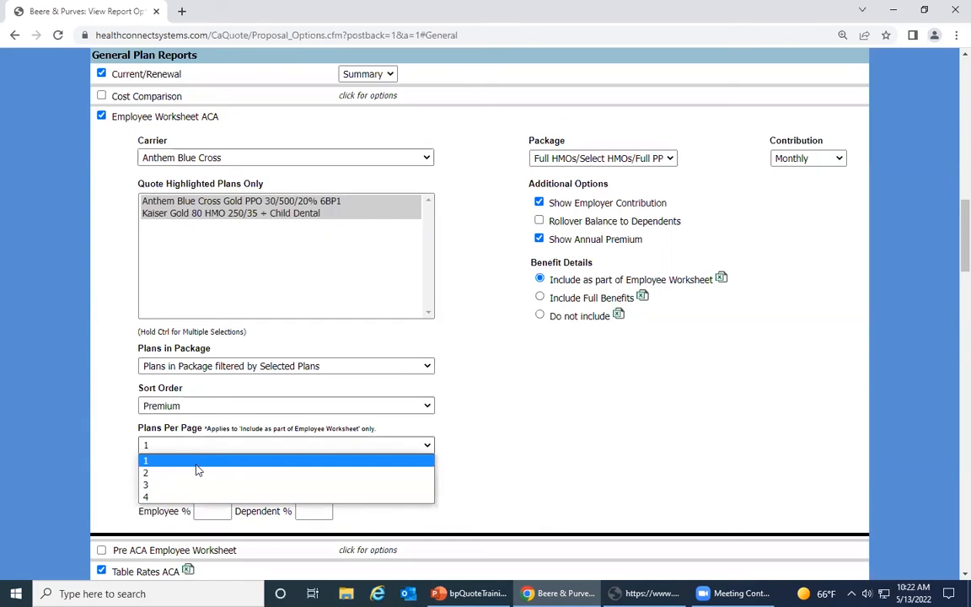
{"action": "left_click", "coordinate": [197, 470]}
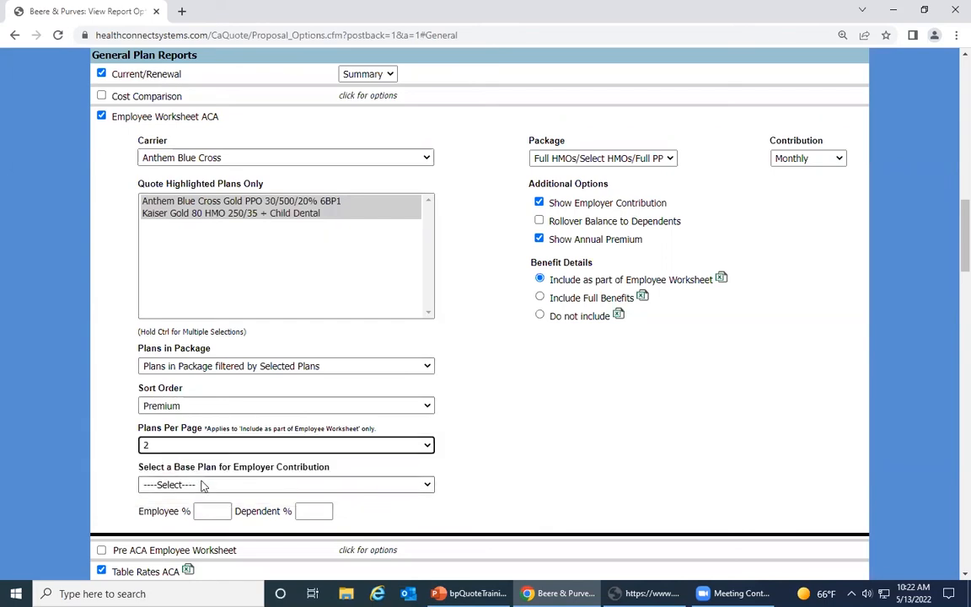
{"action": "scroll", "coordinate": [202, 485], "scroll_direction": "down", "scroll_amount": 1}
{"action": "left_click", "coordinate": [191, 340]}
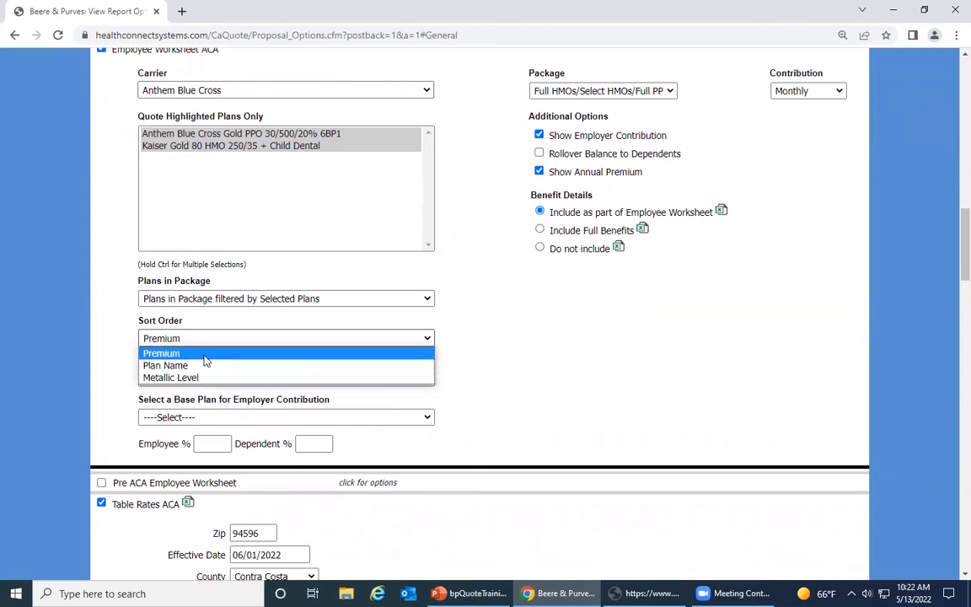
{"action": "left_click", "coordinate": [103, 371]}
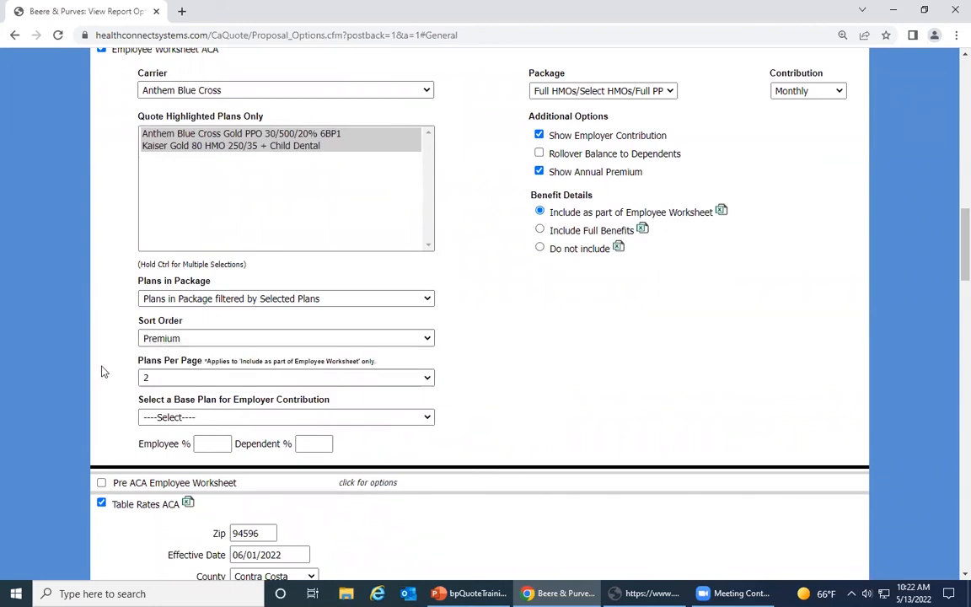
{"action": "left_click", "coordinate": [303, 416]}
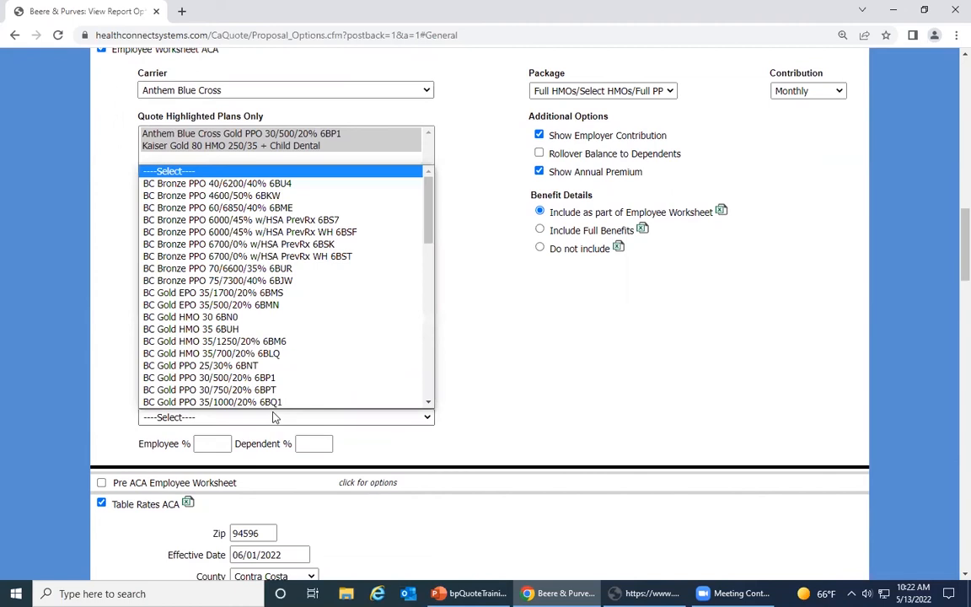
{"action": "left_click", "coordinate": [538, 414]}
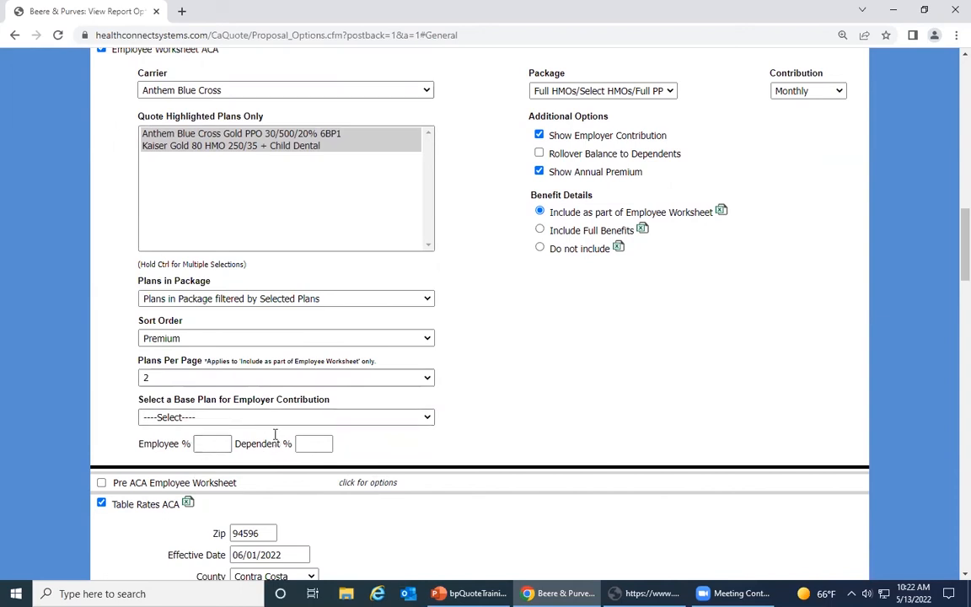
{"action": "scroll", "coordinate": [685, 371], "scroll_direction": "down", "scroll_amount": 15}
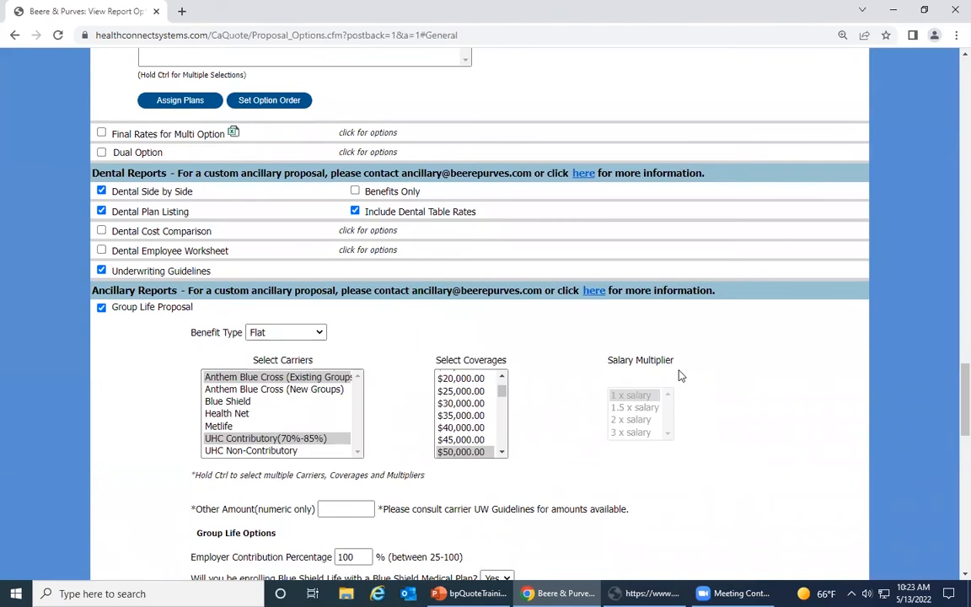
Create the BP Test Group proposal and open its downloaded PDF.
{"action": "scroll", "coordinate": [681, 376], "scroll_direction": "down", "scroll_amount": 15}
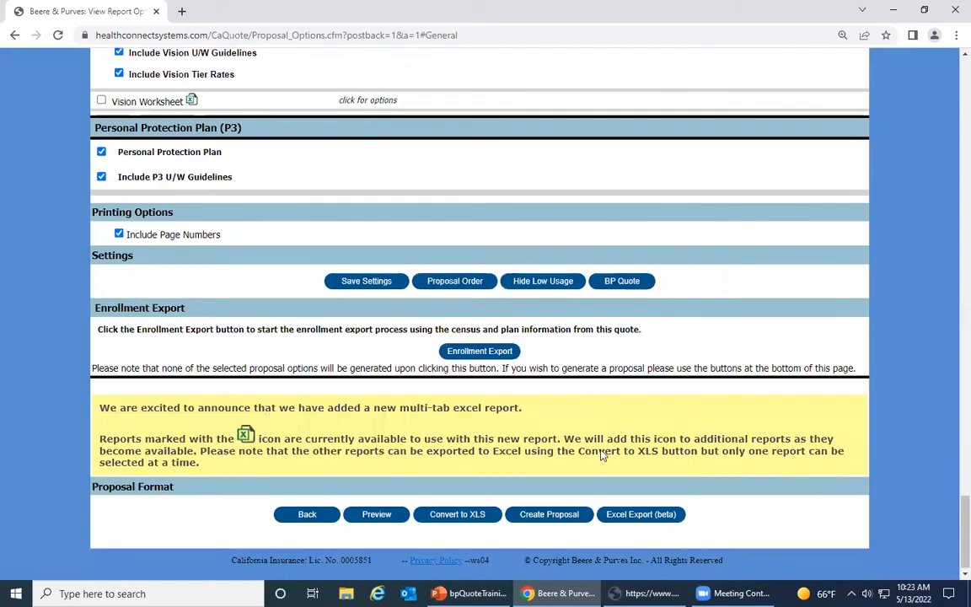
{"action": "left_click", "coordinate": [562, 516]}
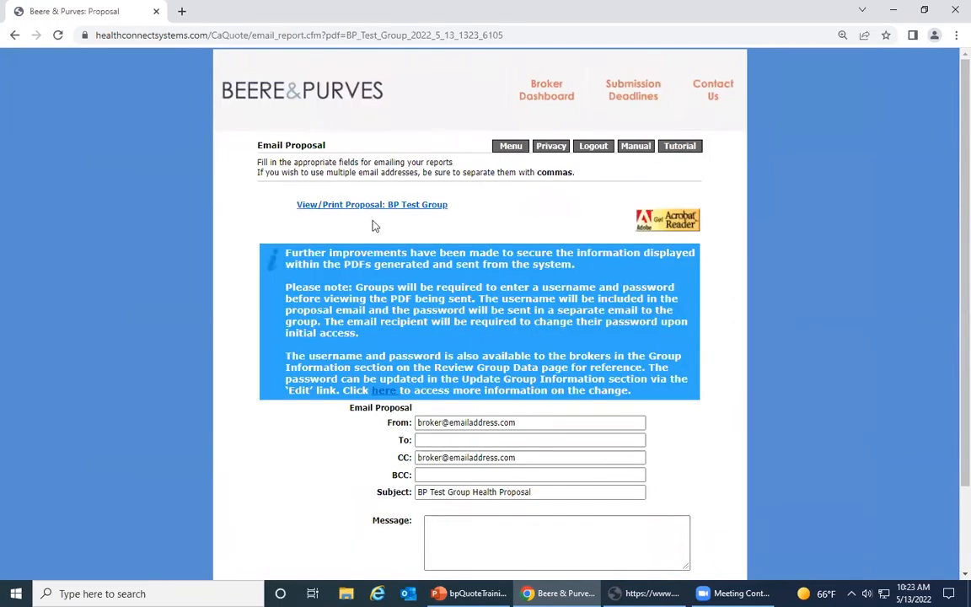
{"action": "left_click", "coordinate": [375, 206]}
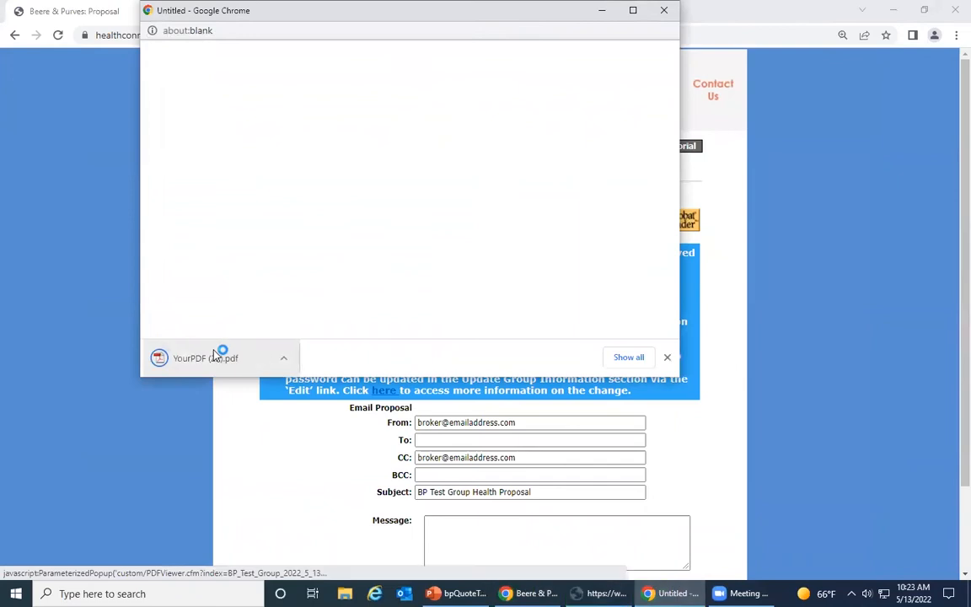
{"action": "left_click", "coordinate": [215, 356]}
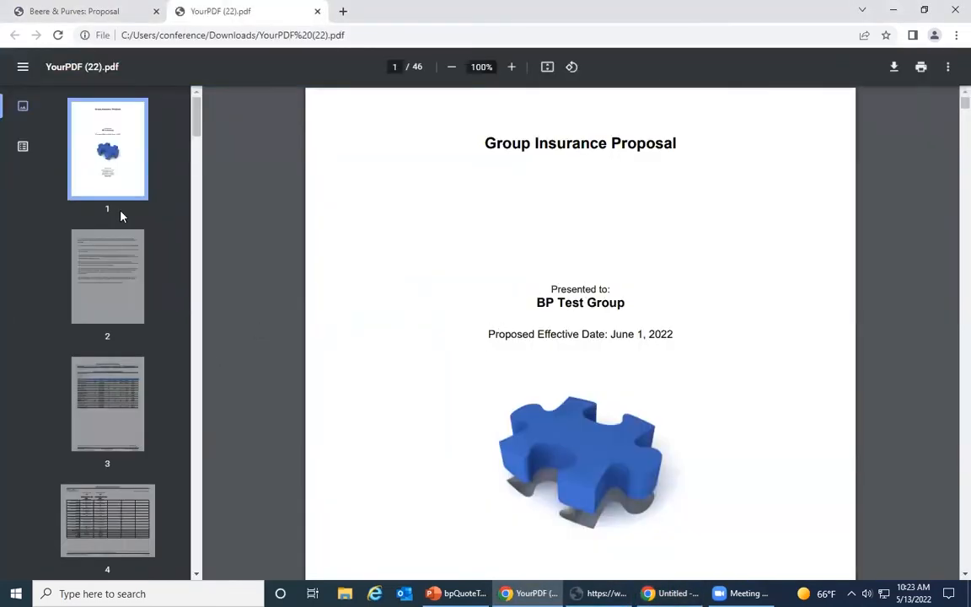
Review proposal pages 3–6: census, Side By Side Comparison and Member Rate Detail.
{"action": "left_click", "coordinate": [95, 397]}
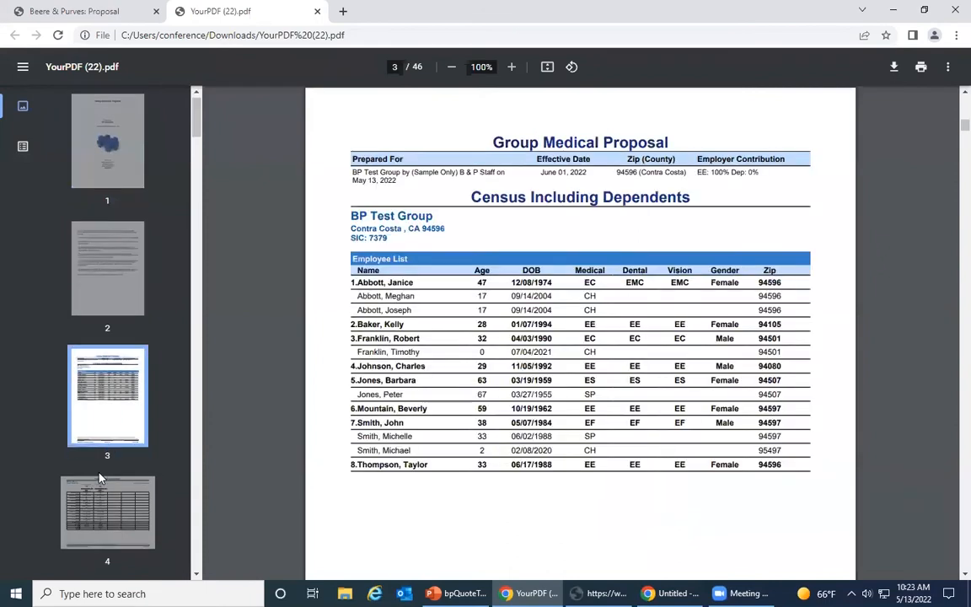
{"action": "scroll", "coordinate": [88, 425], "scroll_direction": "down", "scroll_amount": 3}
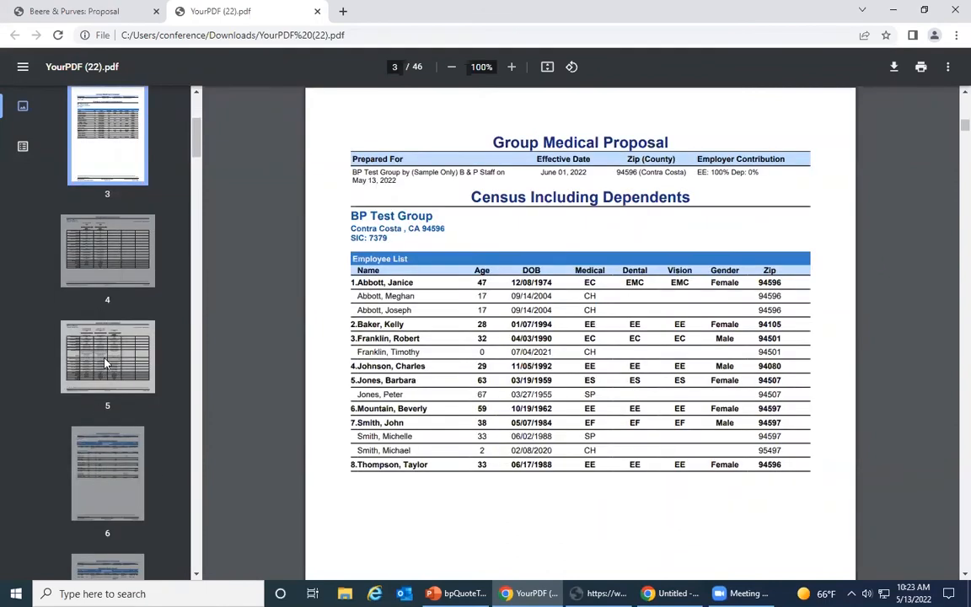
{"action": "left_click", "coordinate": [89, 222]}
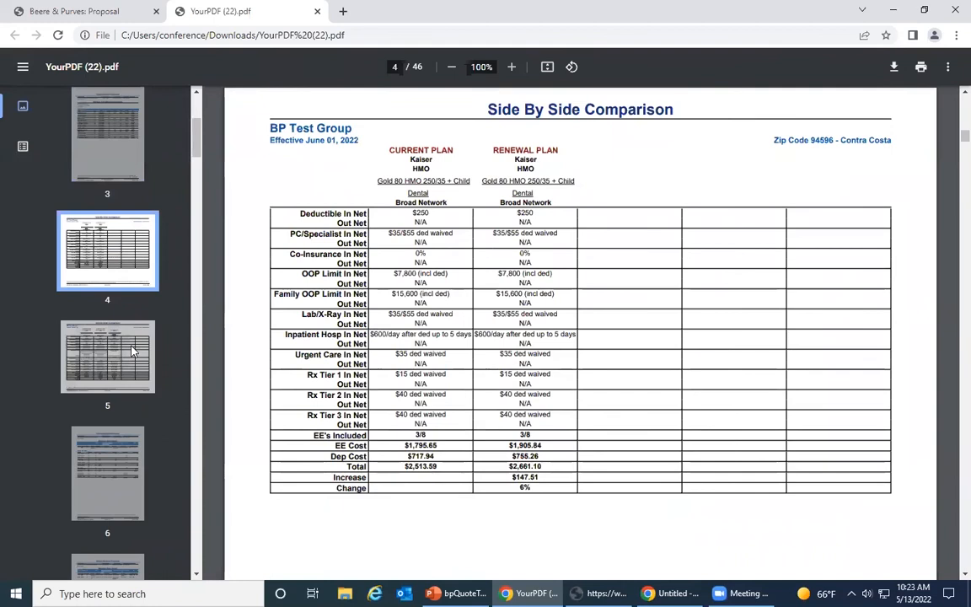
{"action": "left_click", "coordinate": [101, 358]}
{"action": "scroll", "coordinate": [84, 371], "scroll_direction": "down", "scroll_amount": 2}
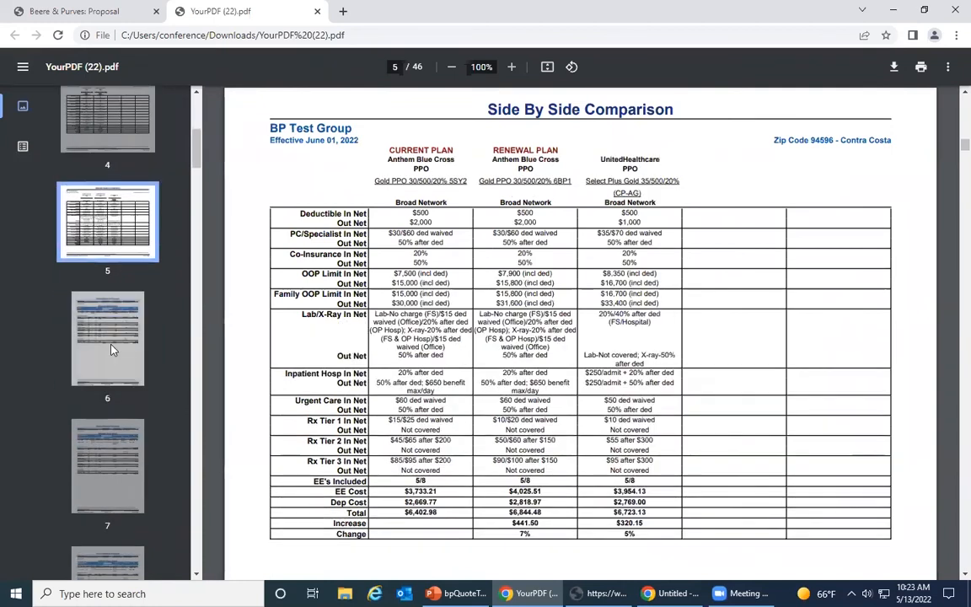
{"action": "left_click", "coordinate": [111, 349]}
{"action": "scroll", "coordinate": [65, 504], "scroll_direction": "down", "scroll_amount": 4}
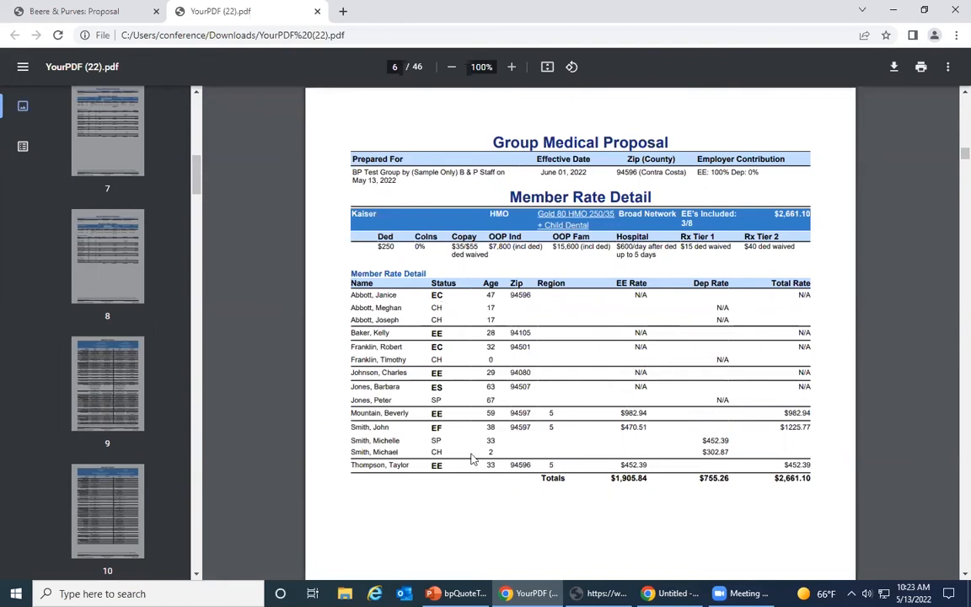
Check the page 9 Benefit Sheet and its Gold PPO summary link, then page 12 Underwriting Guidelines.
{"action": "left_click", "coordinate": [99, 392]}
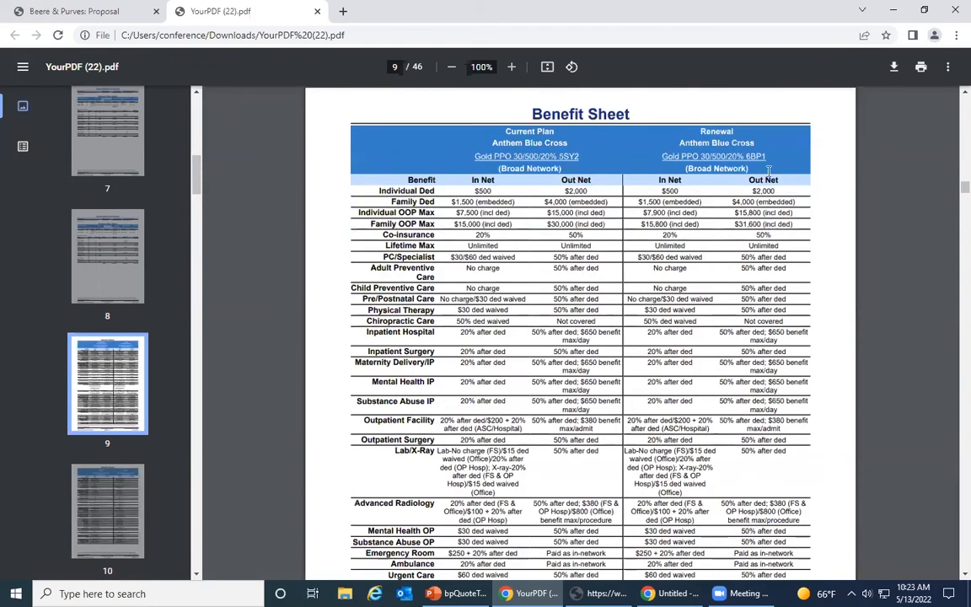
{"action": "left_click", "coordinate": [492, 161]}
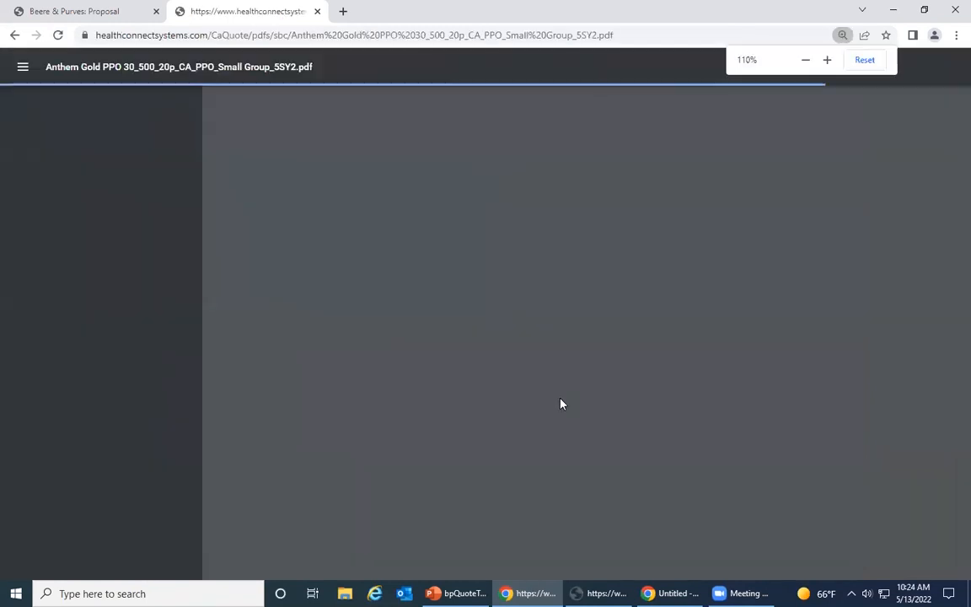
{"action": "left_click", "coordinate": [14, 35]}
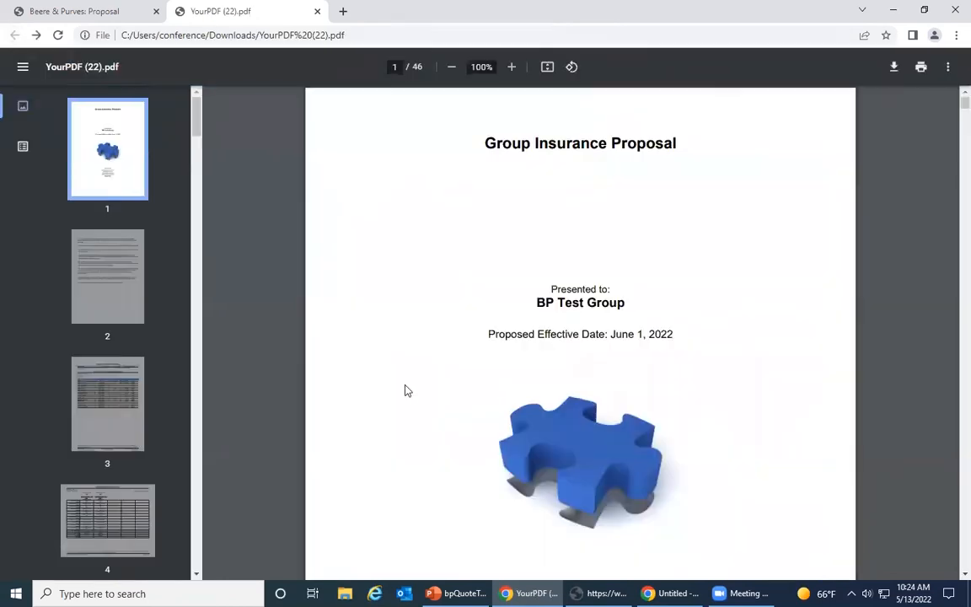
{"action": "scroll", "coordinate": [90, 492], "scroll_direction": "down", "scroll_amount": 12}
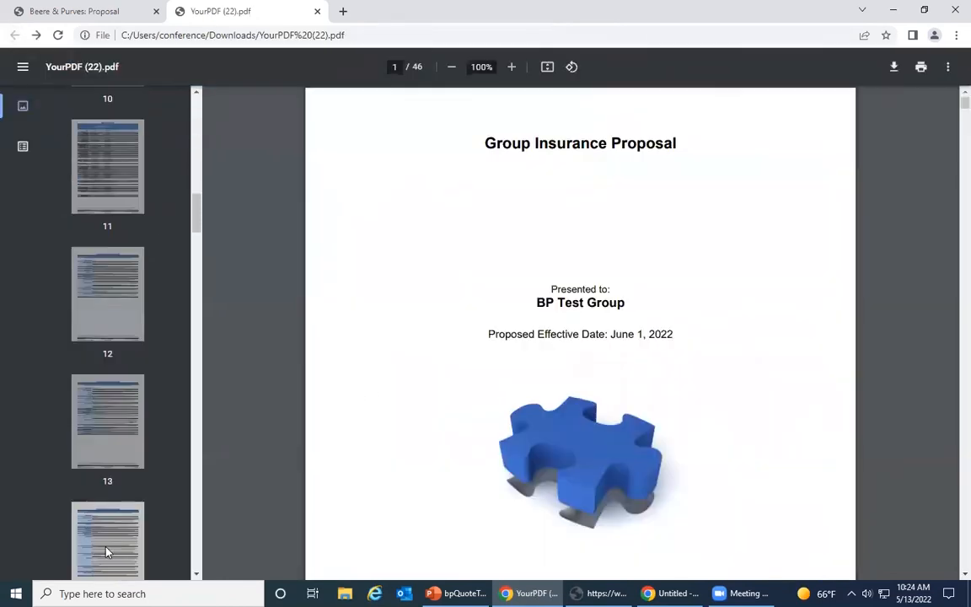
{"action": "left_click", "coordinate": [86, 334]}
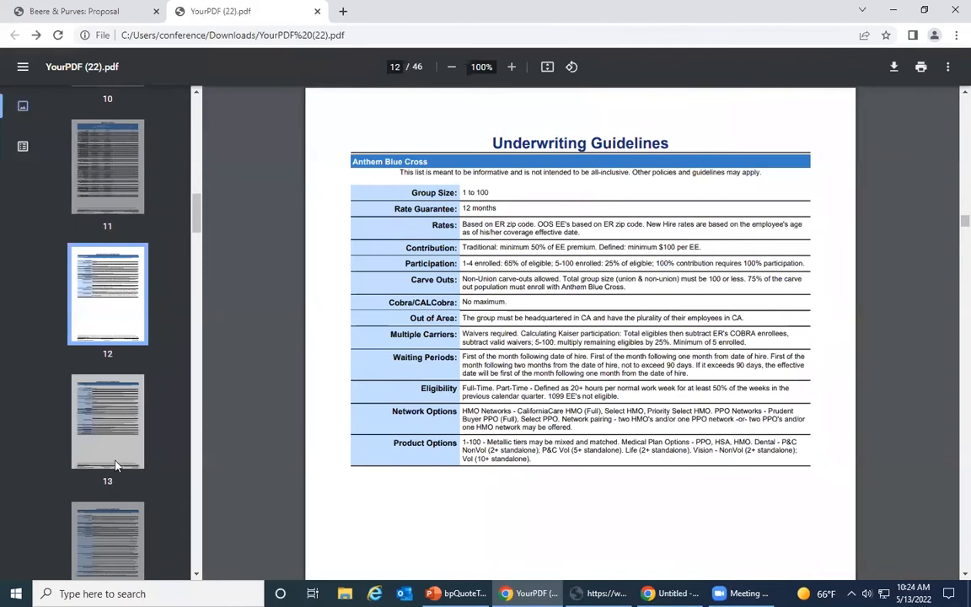
{"action": "scroll", "coordinate": [113, 488], "scroll_direction": "down", "scroll_amount": 2}
Review pages 15, 20 and 27, ending on the page 29 Multi Choice Plan Summary.
{"action": "left_click", "coordinate": [119, 472]}
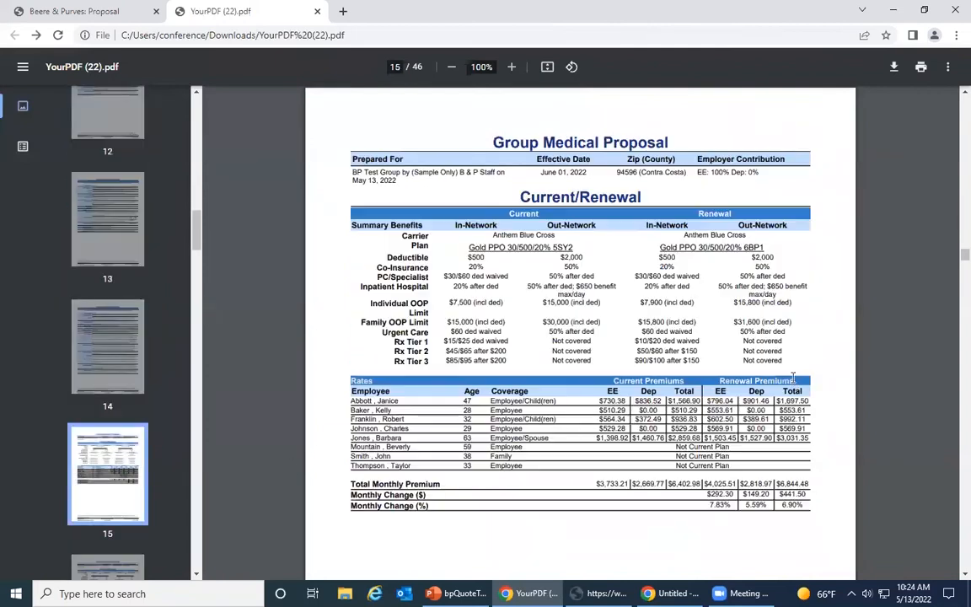
{"action": "scroll", "coordinate": [92, 439], "scroll_direction": "down", "scroll_amount": 6}
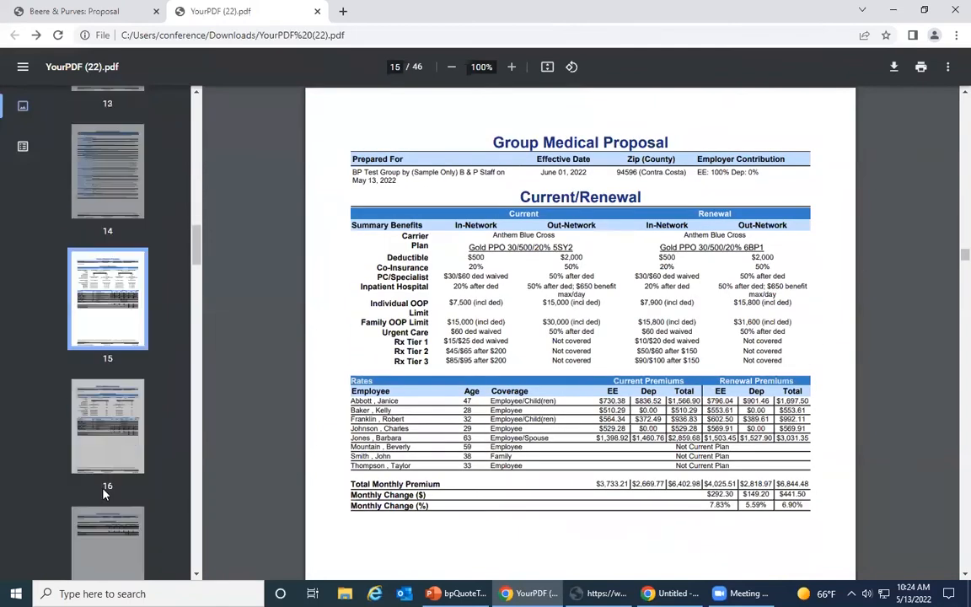
{"action": "left_click", "coordinate": [139, 393]}
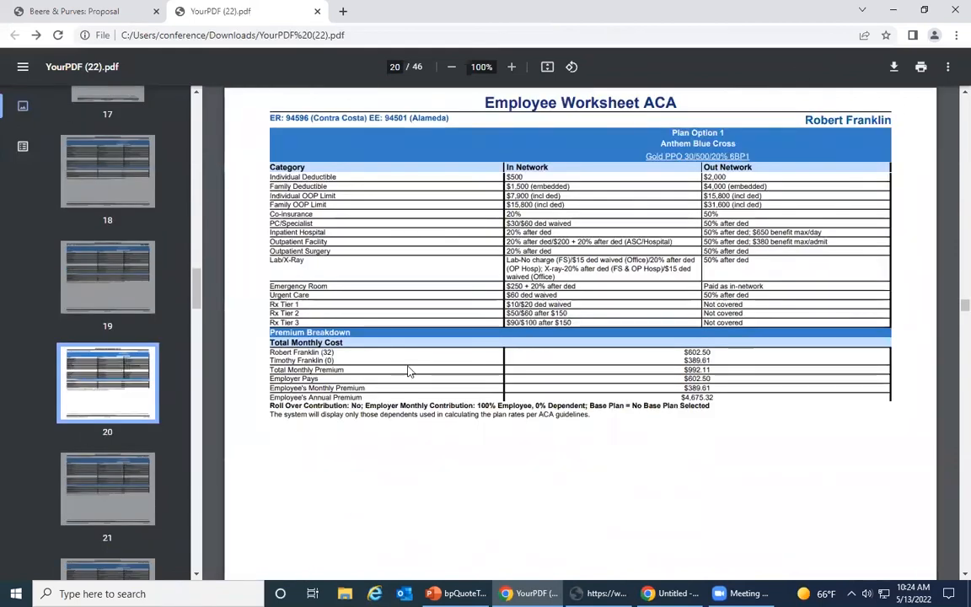
{"action": "scroll", "coordinate": [131, 491], "scroll_direction": "down", "scroll_amount": 4}
{"action": "scroll", "coordinate": [129, 492], "scroll_direction": "down", "scroll_amount": 6}
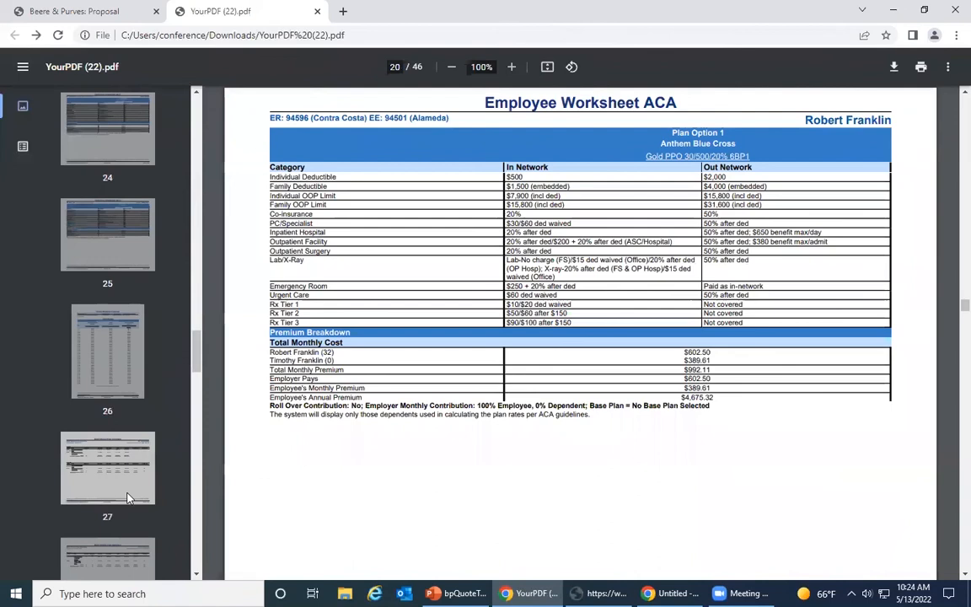
{"action": "left_click", "coordinate": [125, 150]}
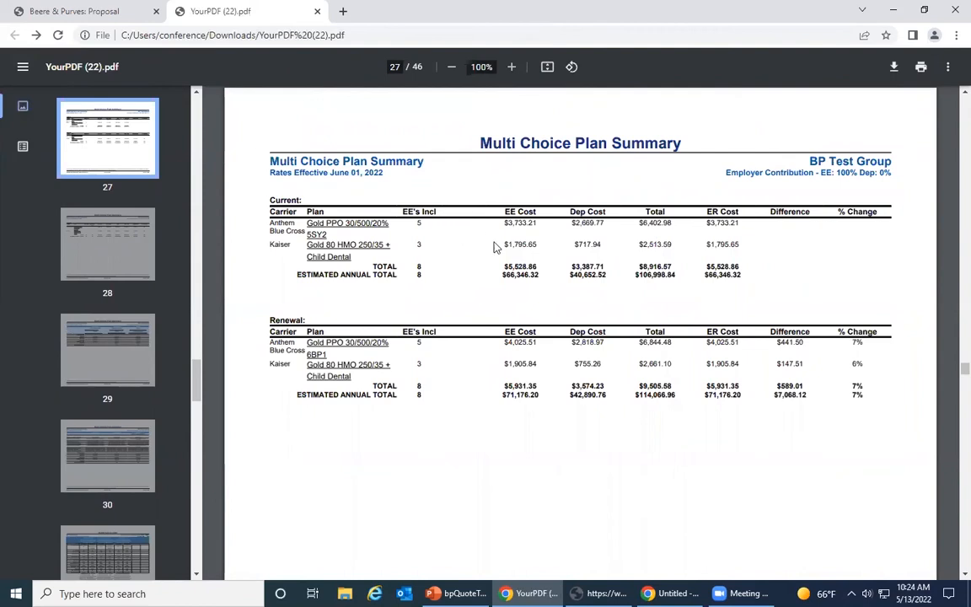
{"action": "left_click", "coordinate": [122, 350]}
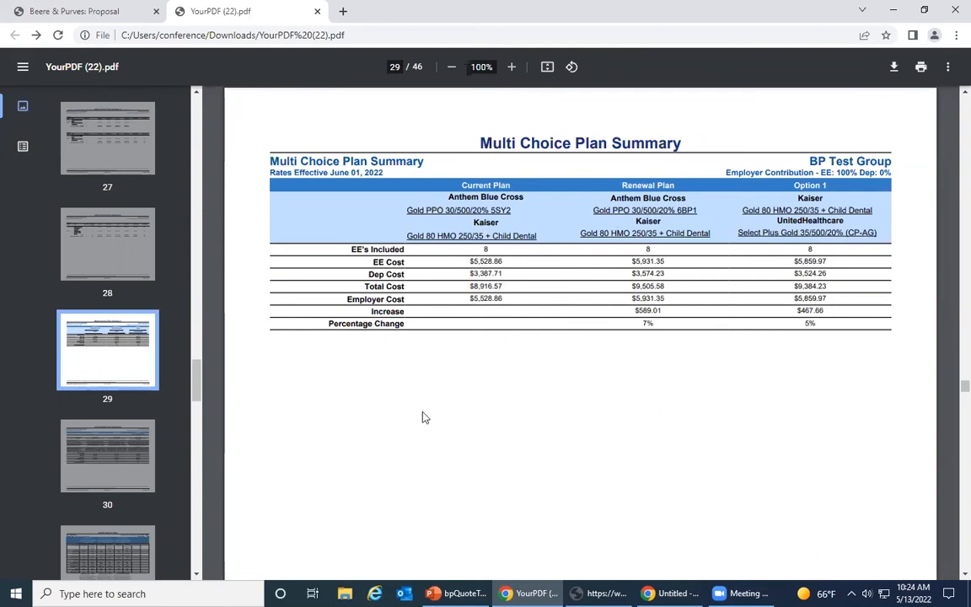
{"action": "scroll", "coordinate": [57, 481], "scroll_direction": "down", "scroll_amount": 2}
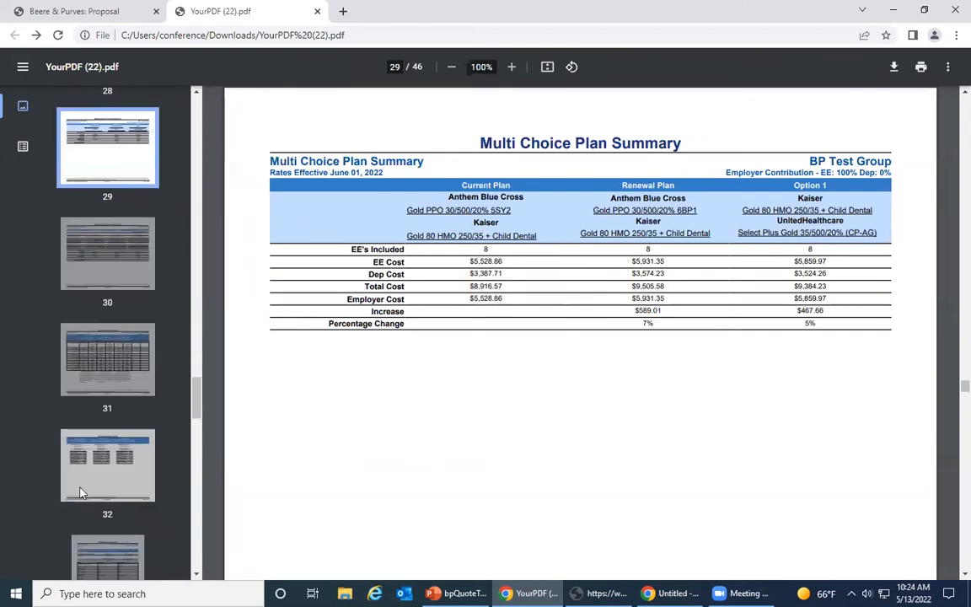
Review the Dental Side-by-Side (page 31) and Dental Plan Listing (page 33) pages.
{"action": "left_click", "coordinate": [97, 385]}
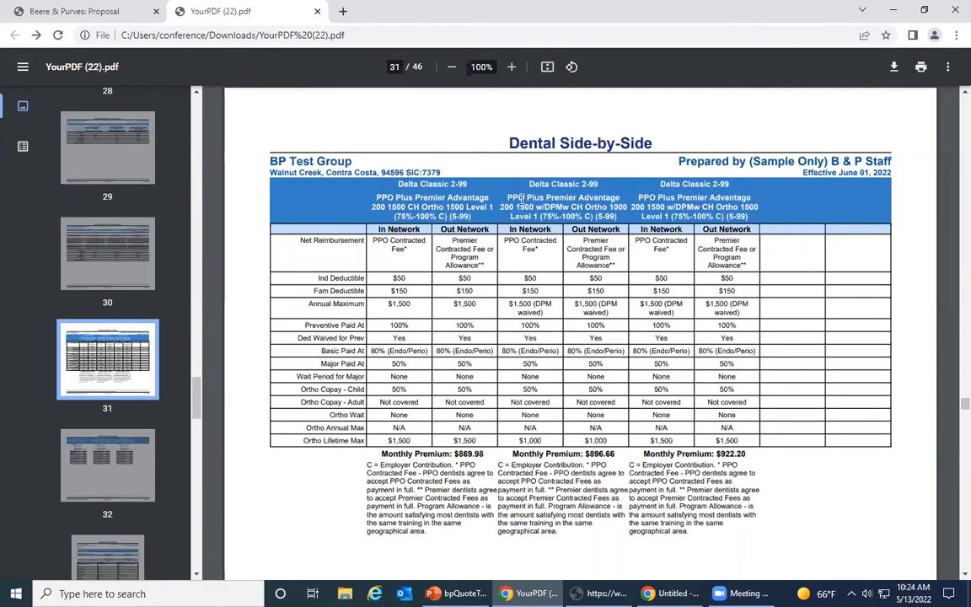
{"action": "scroll", "coordinate": [76, 430], "scroll_direction": "down", "scroll_amount": 2}
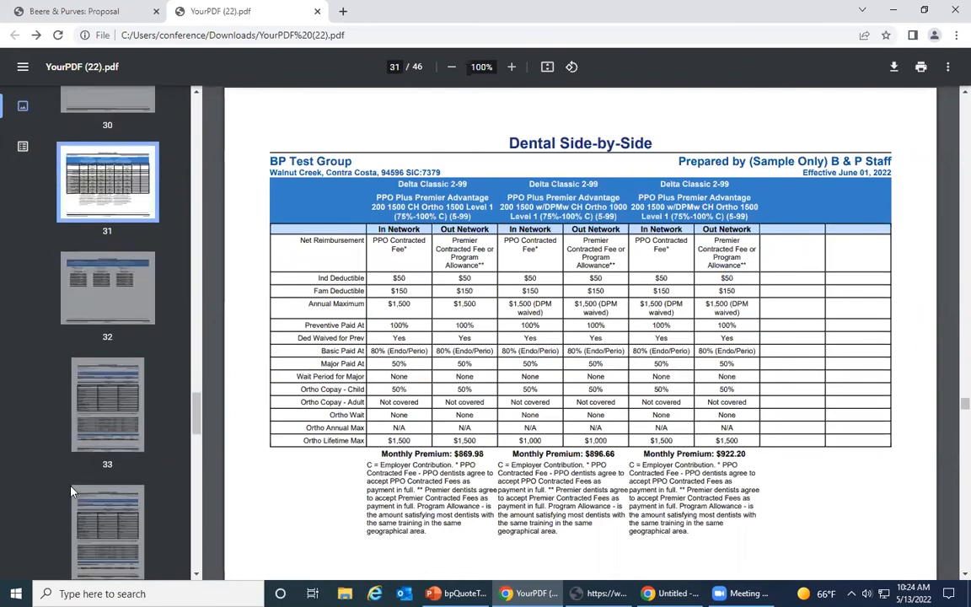
{"action": "left_click", "coordinate": [100, 392]}
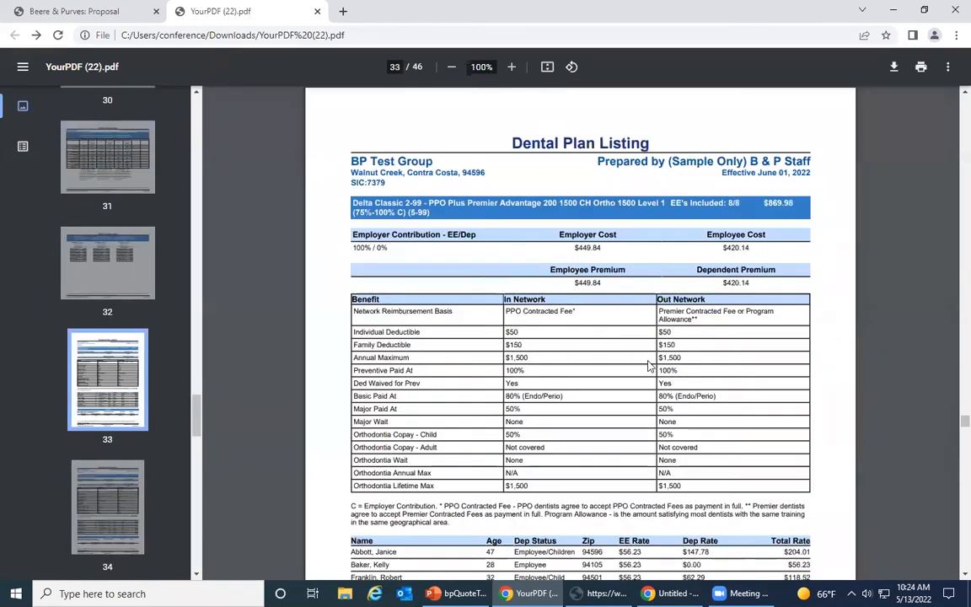
{"action": "scroll", "coordinate": [620, 347], "scroll_direction": "down", "scroll_amount": 3}
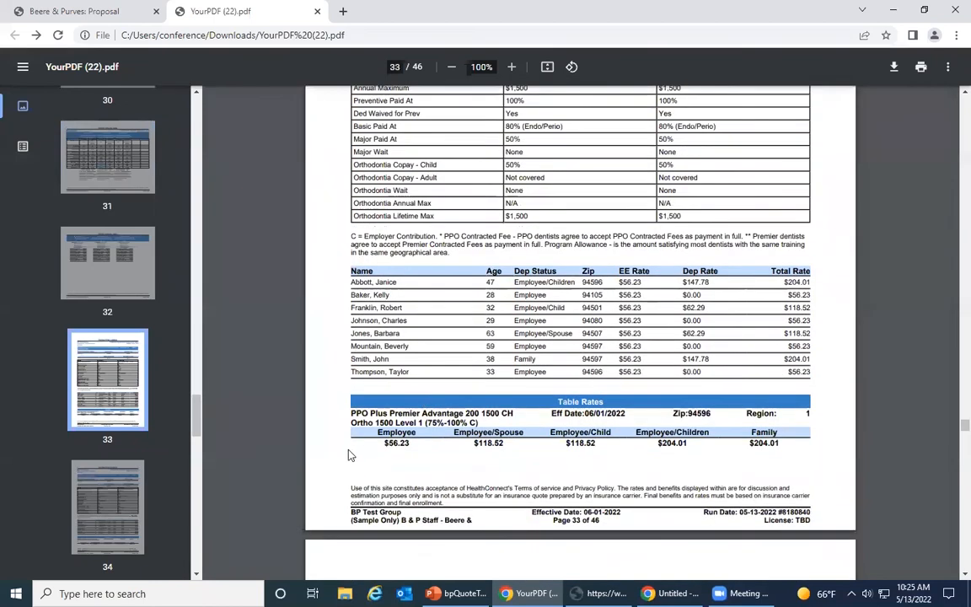
{"action": "scroll", "coordinate": [57, 460], "scroll_direction": "down", "scroll_amount": 3}
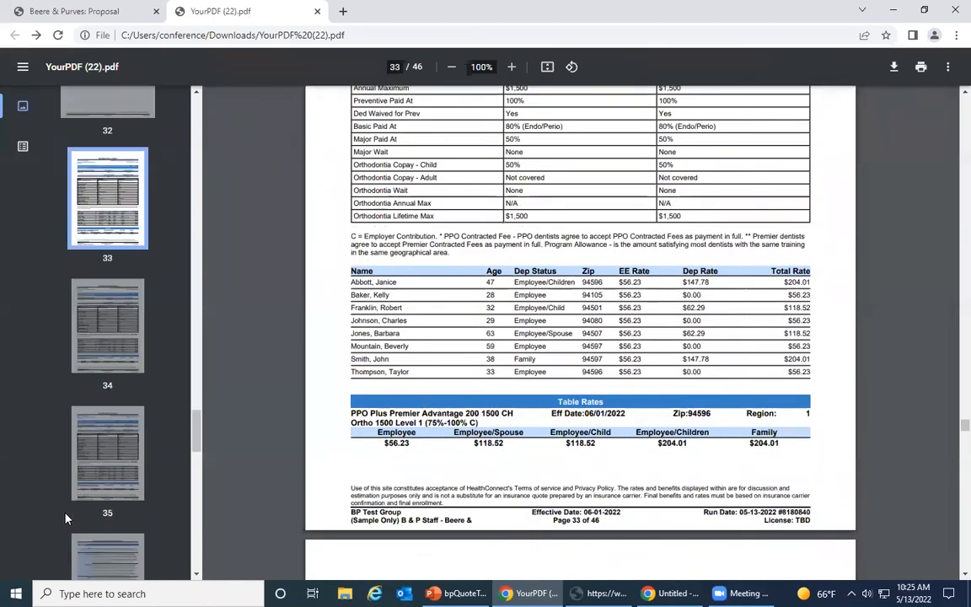
{"action": "scroll", "coordinate": [93, 421], "scroll_direction": "down", "scroll_amount": 3}
View the Group Vision (page 37), Life and AD&D (page 40) and Personal Protection Plan (page 44) pages.
{"action": "left_click", "coordinate": [105, 253]}
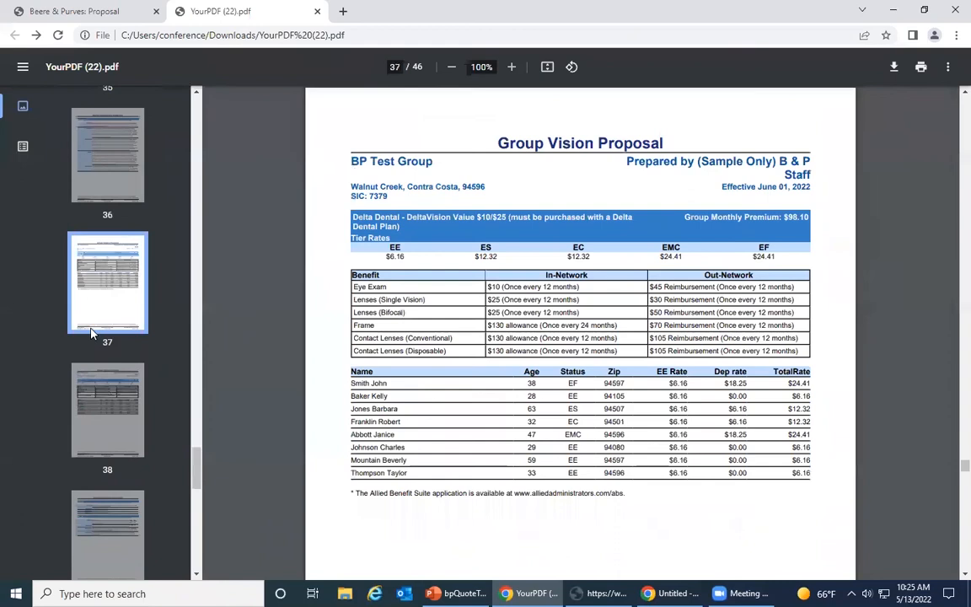
{"action": "scroll", "coordinate": [91, 478], "scroll_direction": "down", "scroll_amount": 3}
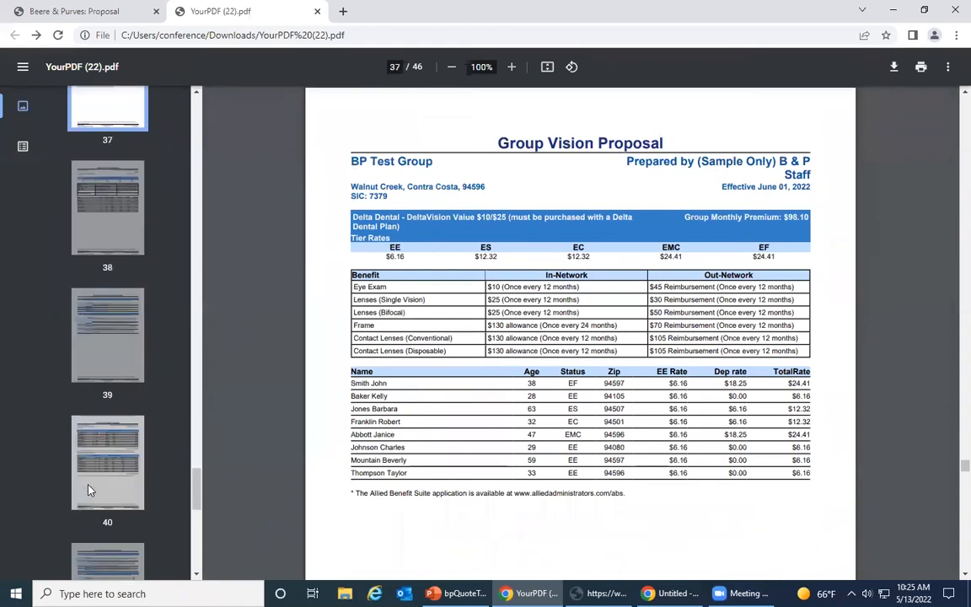
{"action": "scroll", "coordinate": [105, 495], "scroll_direction": "down", "scroll_amount": 3}
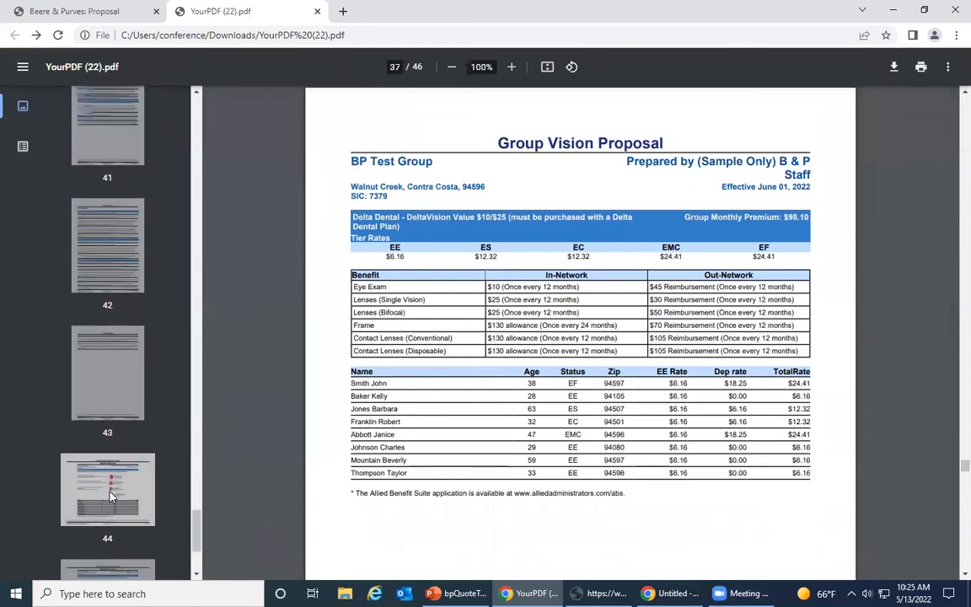
{"action": "scroll", "coordinate": [87, 392], "scroll_direction": "up", "scroll_amount": 2}
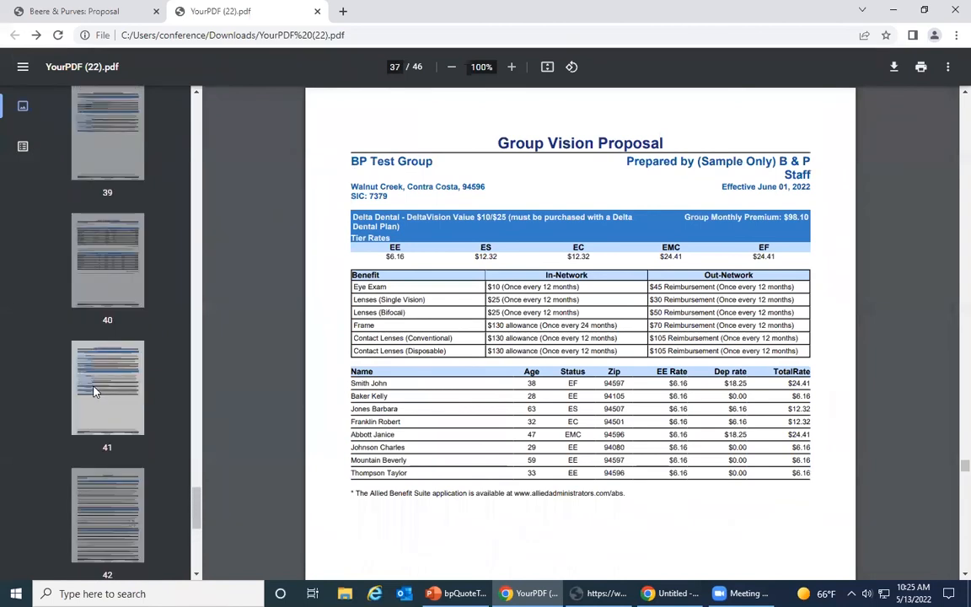
{"action": "left_click", "coordinate": [101, 292]}
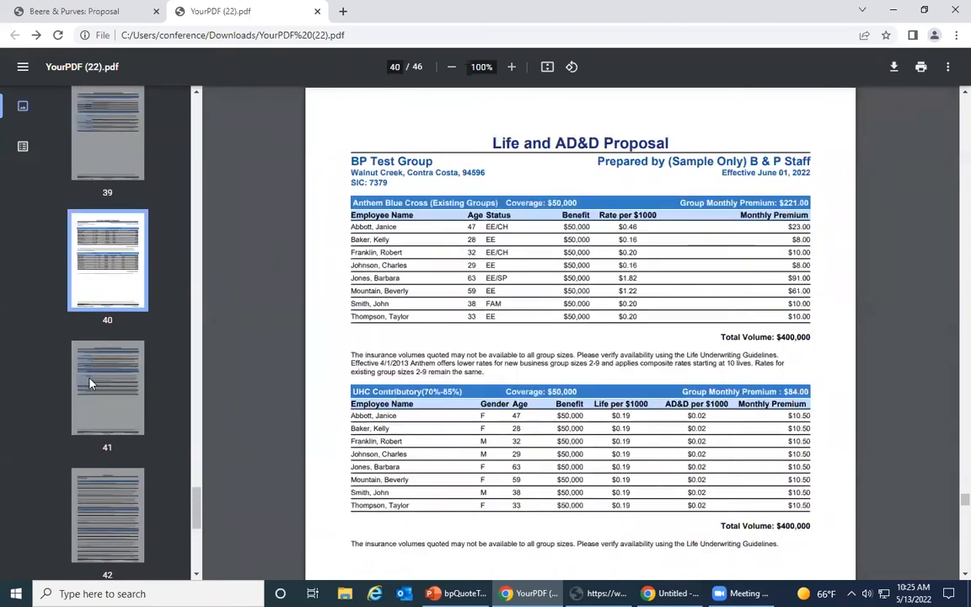
{"action": "scroll", "coordinate": [126, 387], "scroll_direction": "down", "scroll_amount": 1}
{"action": "scroll", "coordinate": [103, 348], "scroll_direction": "down", "scroll_amount": 3}
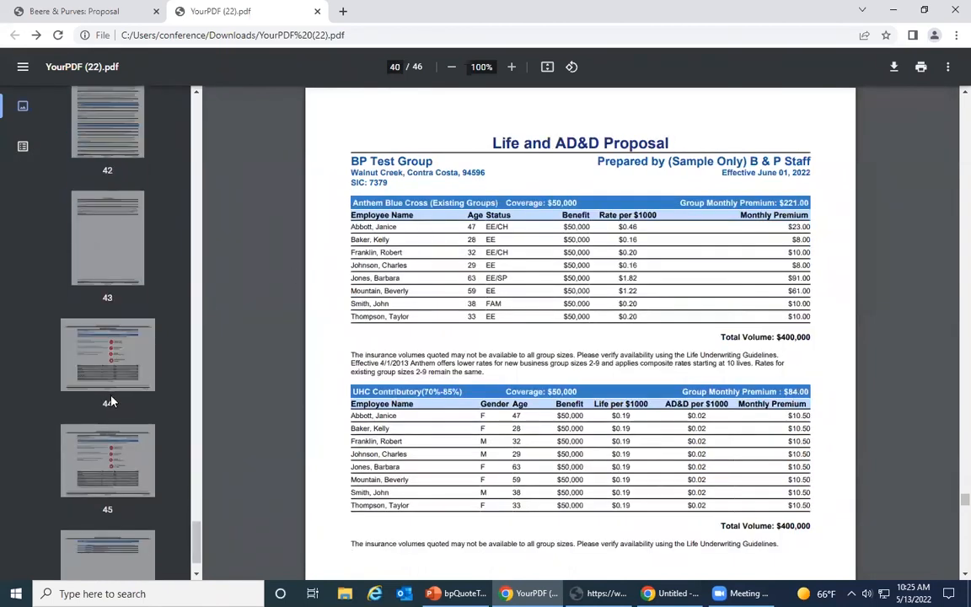
{"action": "left_click", "coordinate": [107, 299]}
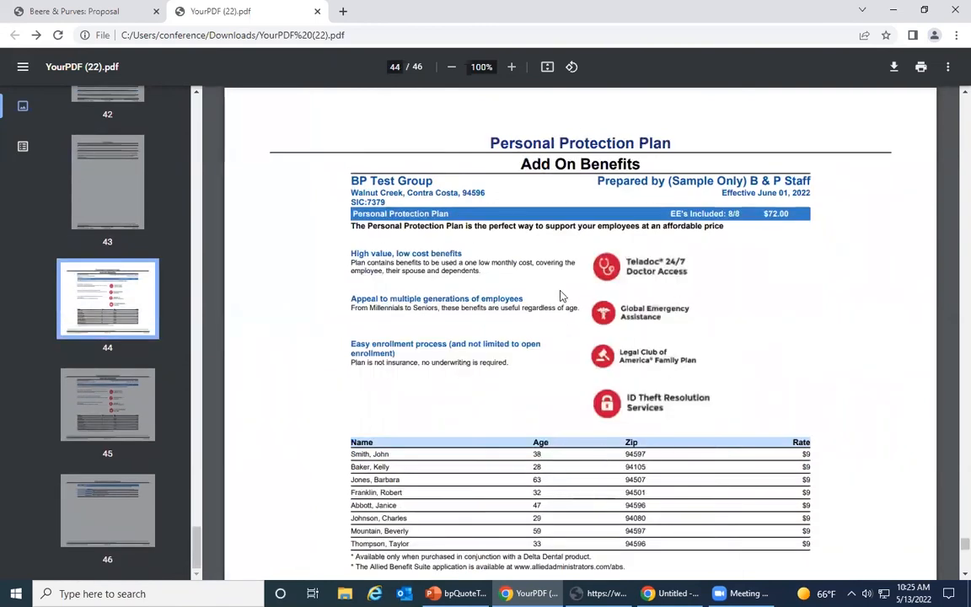
Return to the Beere & Purves proposal page in bpQuote.
{"action": "left_click", "coordinate": [56, 10]}
{"action": "scroll", "coordinate": [348, 394], "scroll_direction": "down", "scroll_amount": 1}
{"action": "scroll", "coordinate": [354, 404], "scroll_direction": "down", "scroll_amount": 1}
Back on Proposal Options, exclude the Current/Renewal report and the Employee Worksheet ACA.
{"action": "left_click", "coordinate": [428, 513]}
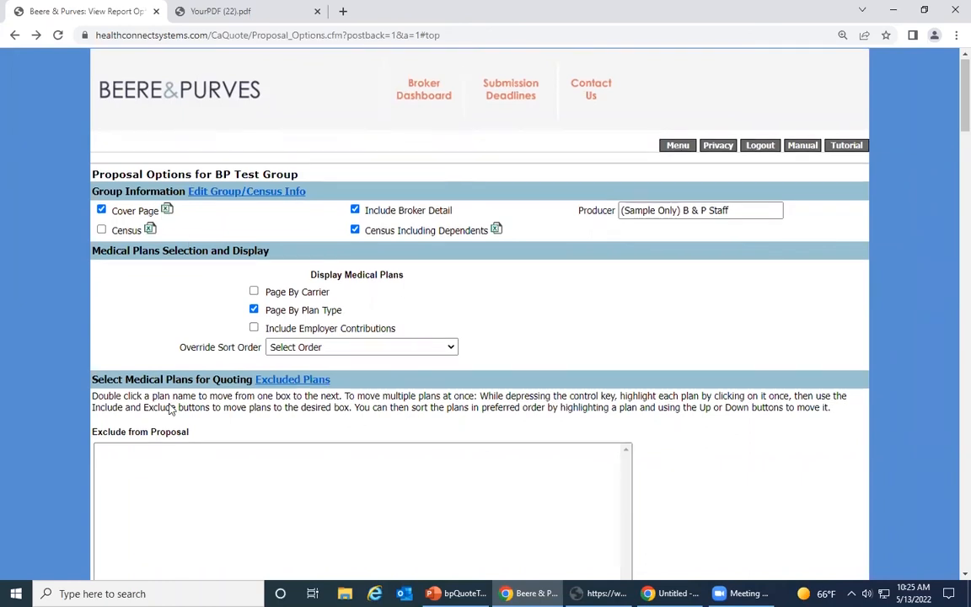
{"action": "scroll", "coordinate": [162, 172], "scroll_direction": "down", "scroll_amount": 1}
{"action": "scroll", "coordinate": [172, 357], "scroll_direction": "down", "scroll_amount": 8}
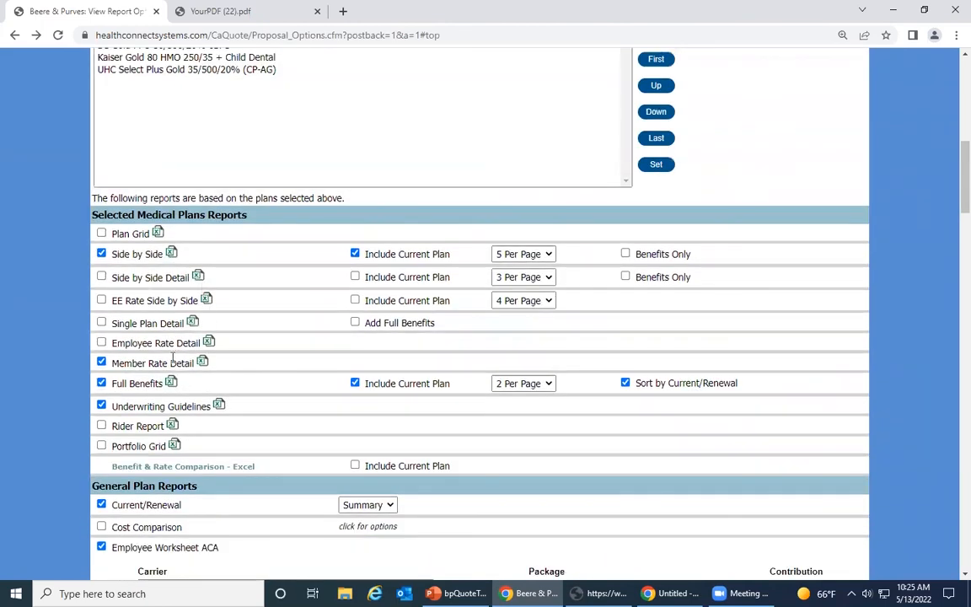
{"action": "scroll", "coordinate": [150, 485], "scroll_direction": "down", "scroll_amount": 1}
{"action": "left_click", "coordinate": [101, 437]}
{"action": "left_click", "coordinate": [102, 479]}
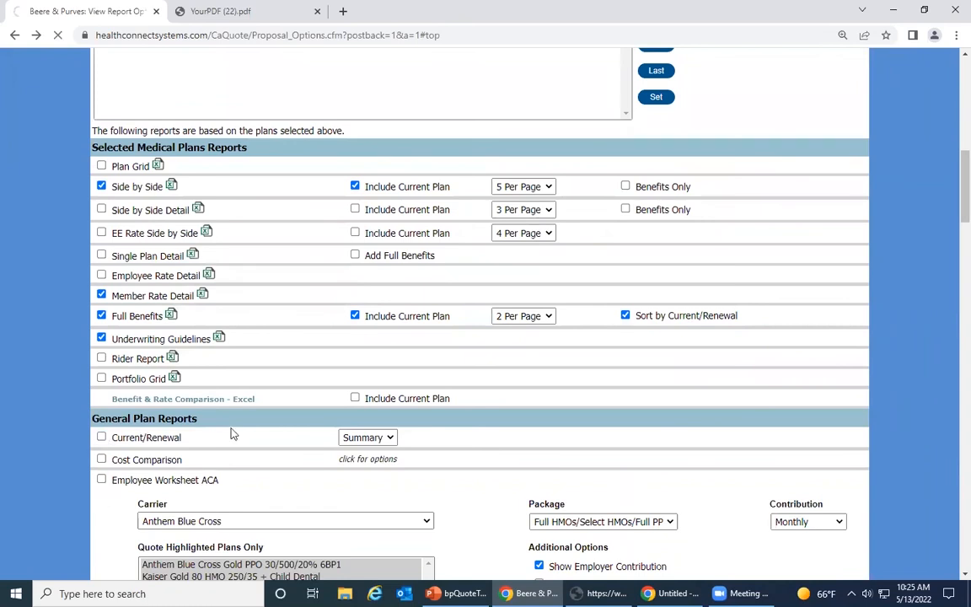
Exclude the Dental Side by Side, Dental Plan Listing and dental Underwriting Guidelines reports.
{"action": "scroll", "coordinate": [275, 484], "scroll_direction": "up", "scroll_amount": 10}
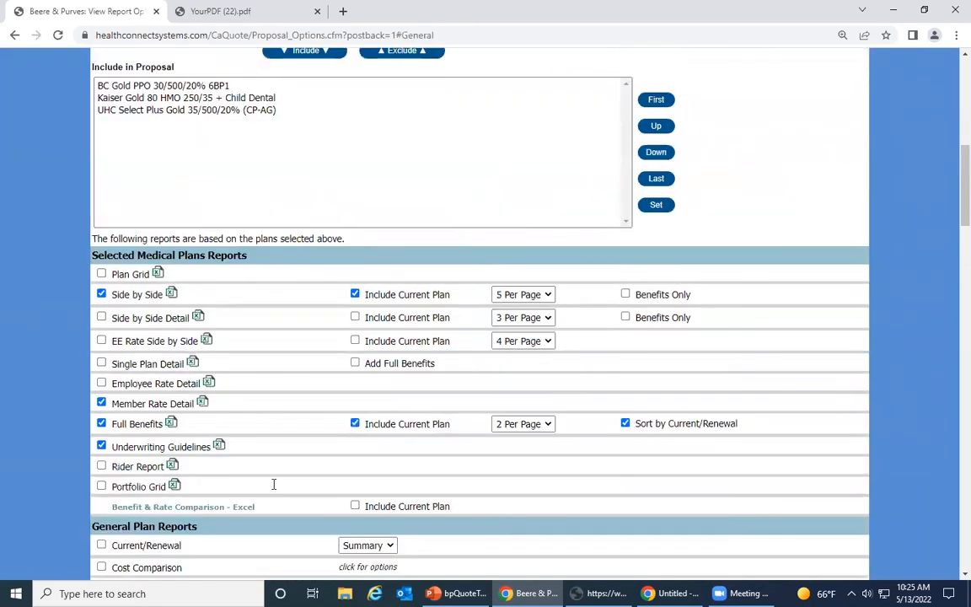
{"action": "scroll", "coordinate": [253, 462], "scroll_direction": "up", "scroll_amount": 4}
{"action": "scroll", "coordinate": [249, 448], "scroll_direction": "down", "scroll_amount": 6}
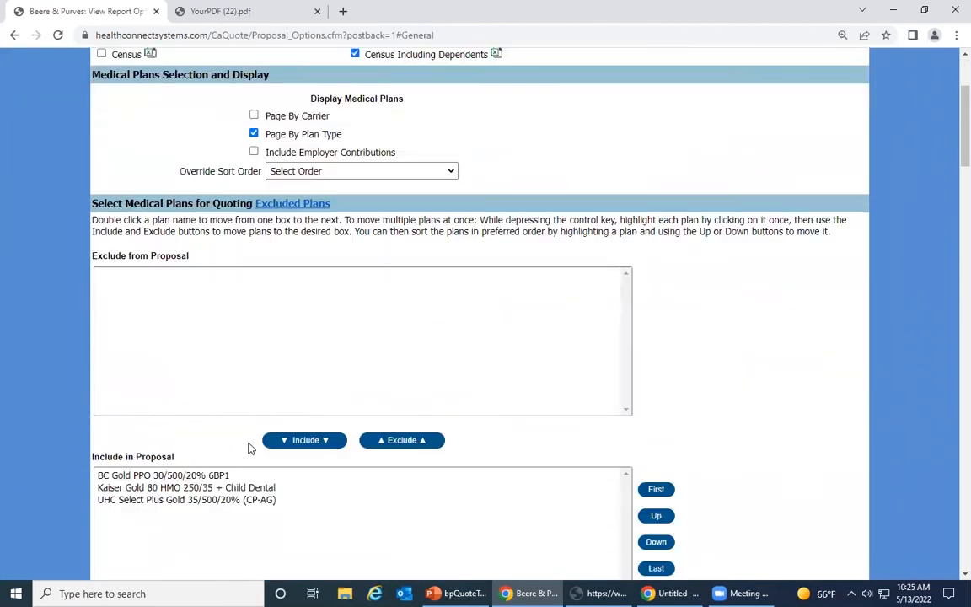
{"action": "scroll", "coordinate": [104, 442], "scroll_direction": "down", "scroll_amount": 4}
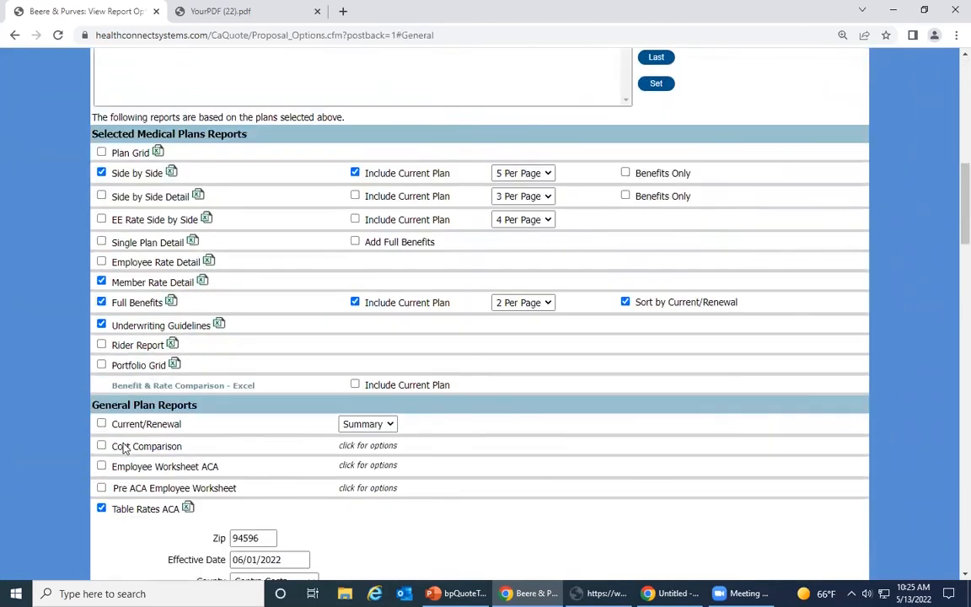
{"action": "scroll", "coordinate": [103, 390], "scroll_direction": "down", "scroll_amount": 6}
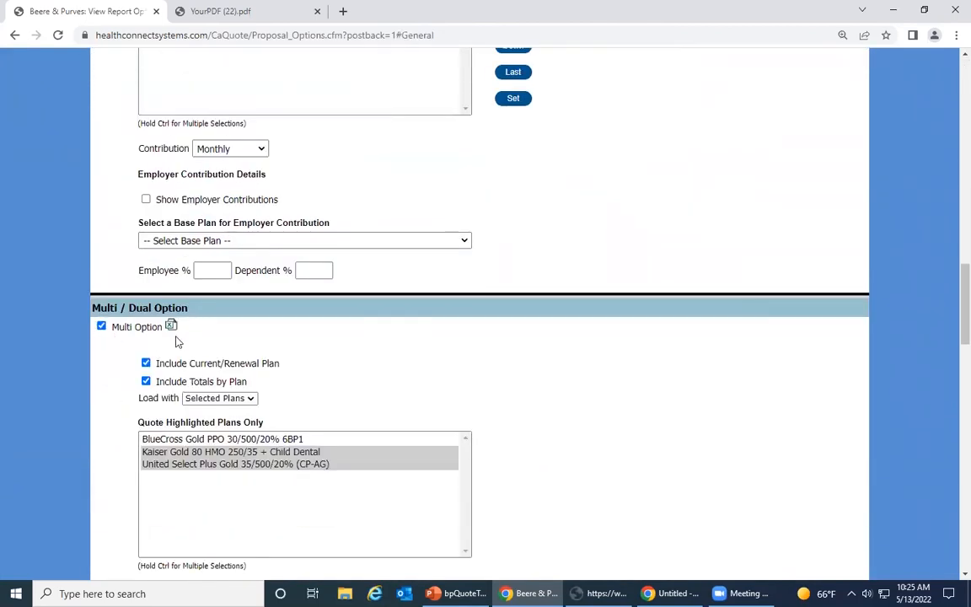
{"action": "scroll", "coordinate": [90, 412], "scroll_direction": "down", "scroll_amount": 3}
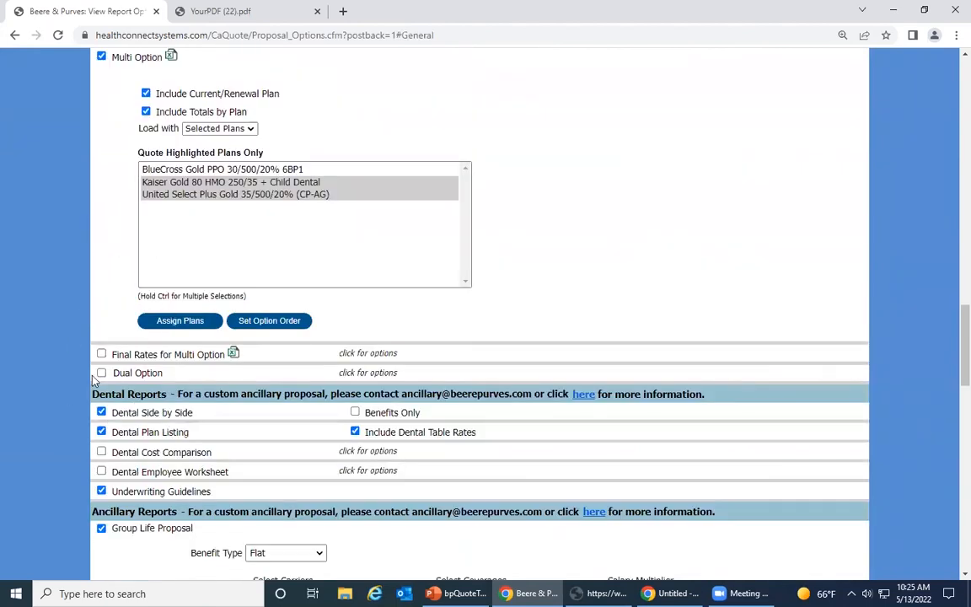
{"action": "left_click", "coordinate": [101, 413]}
{"action": "left_click", "coordinate": [101, 432]}
{"action": "left_click", "coordinate": [101, 491]}
Exclude the Group Life and Group Vision proposals, turn off page numbers, and run the Excel export.
{"action": "left_click", "coordinate": [102, 528]}
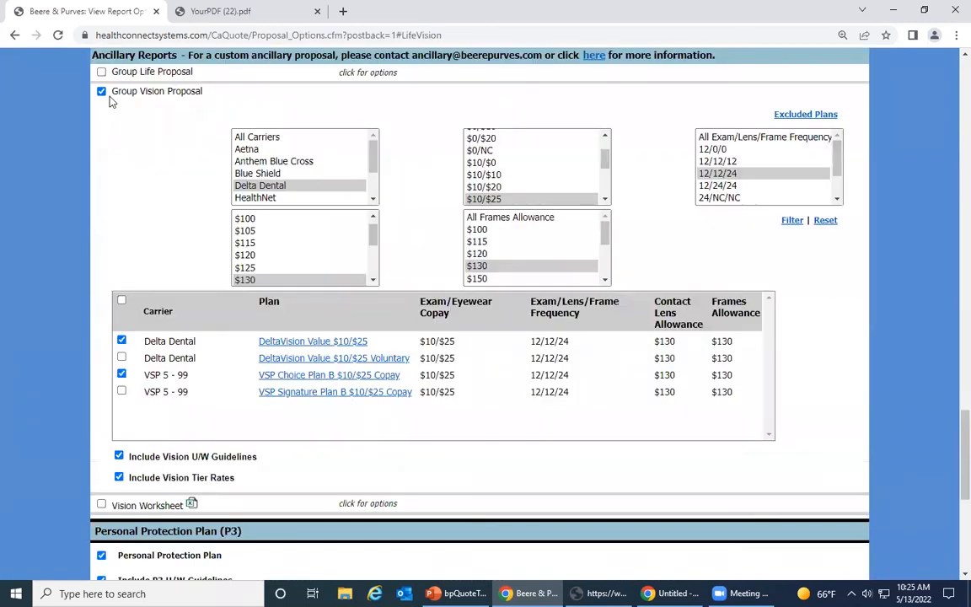
{"action": "left_click", "coordinate": [102, 91]}
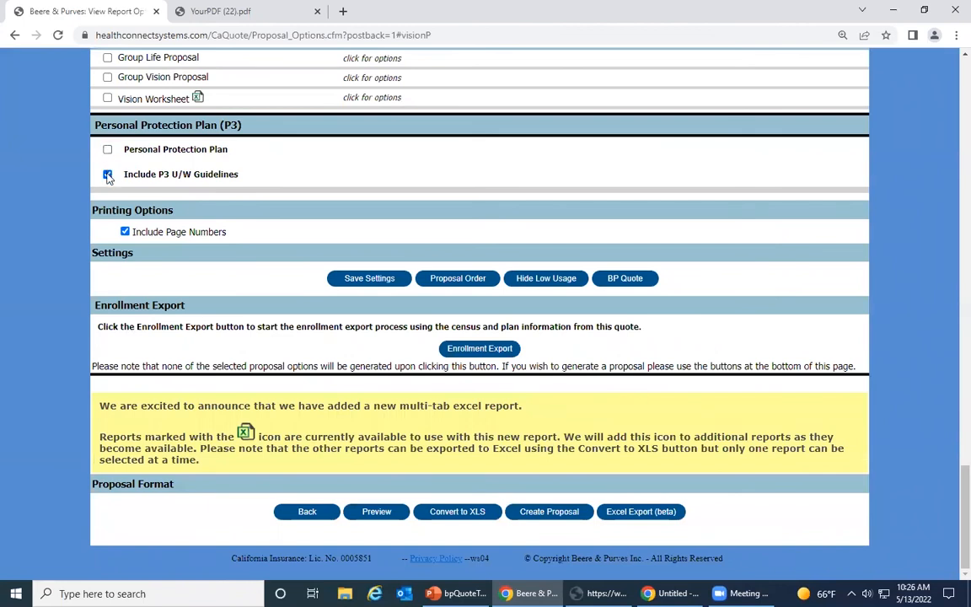
{"action": "left_click", "coordinate": [125, 231]}
{"action": "left_click", "coordinate": [648, 512]}
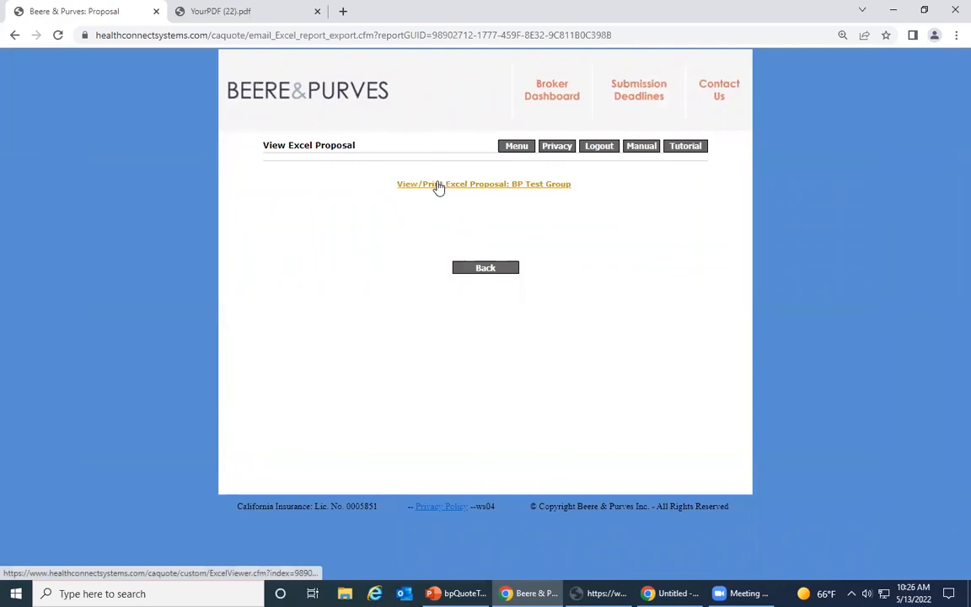
Download BP Test Group's Excel proposal xlsx and open the workbook.
{"action": "left_click", "coordinate": [437, 185]}
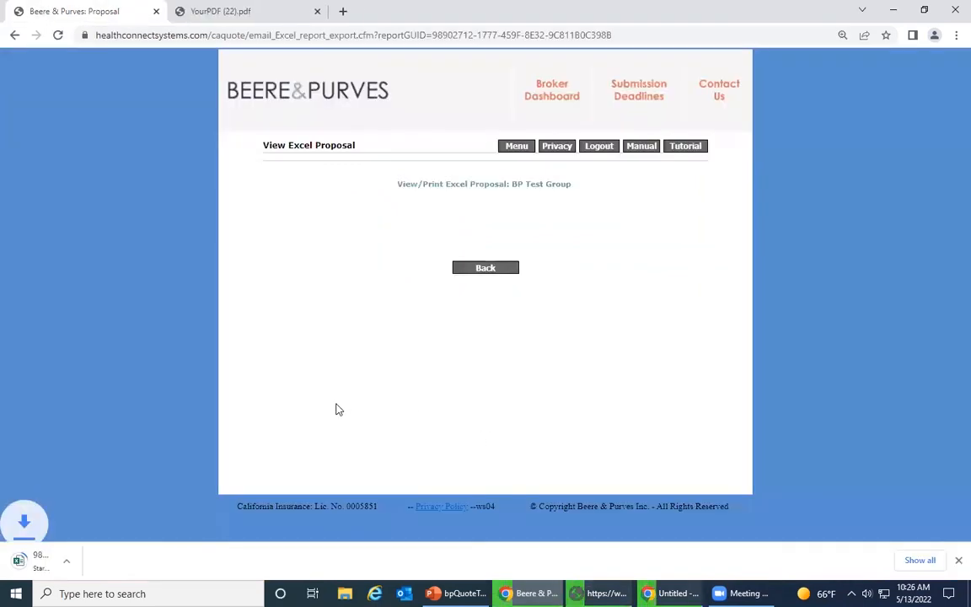
{"action": "left_click", "coordinate": [81, 561]}
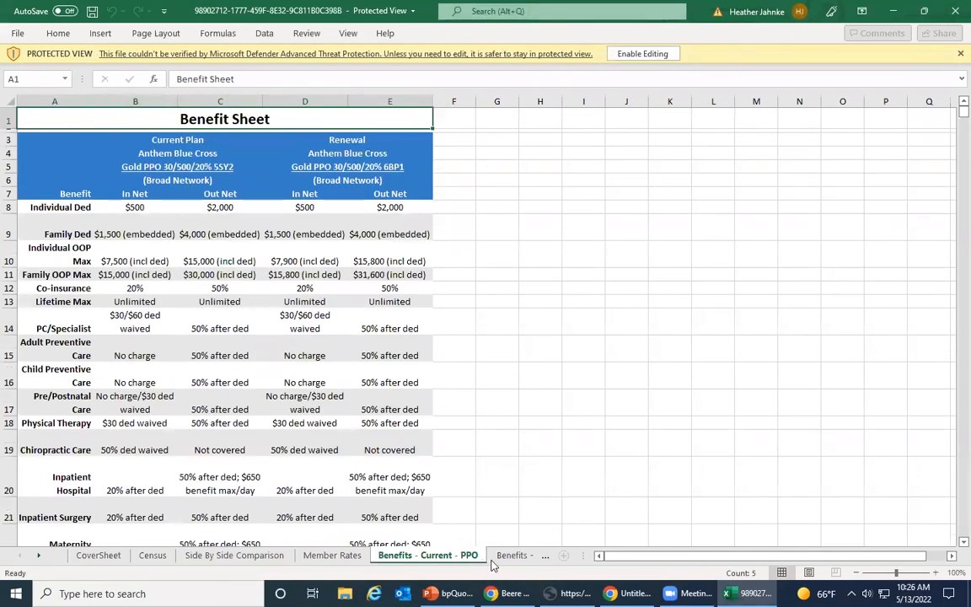
{"action": "left_click", "coordinate": [236, 556]}
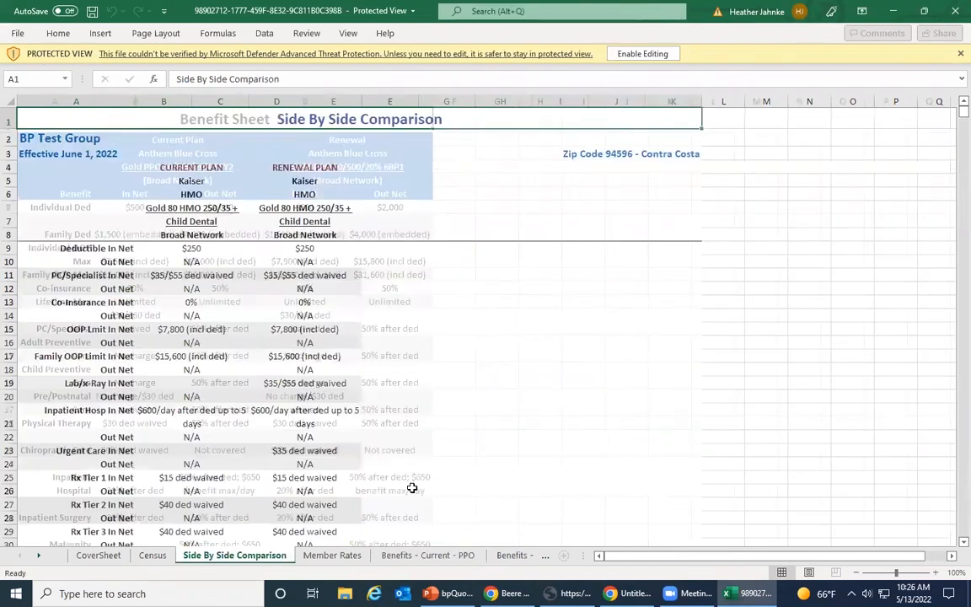
{"action": "left_click", "coordinate": [953, 12]}
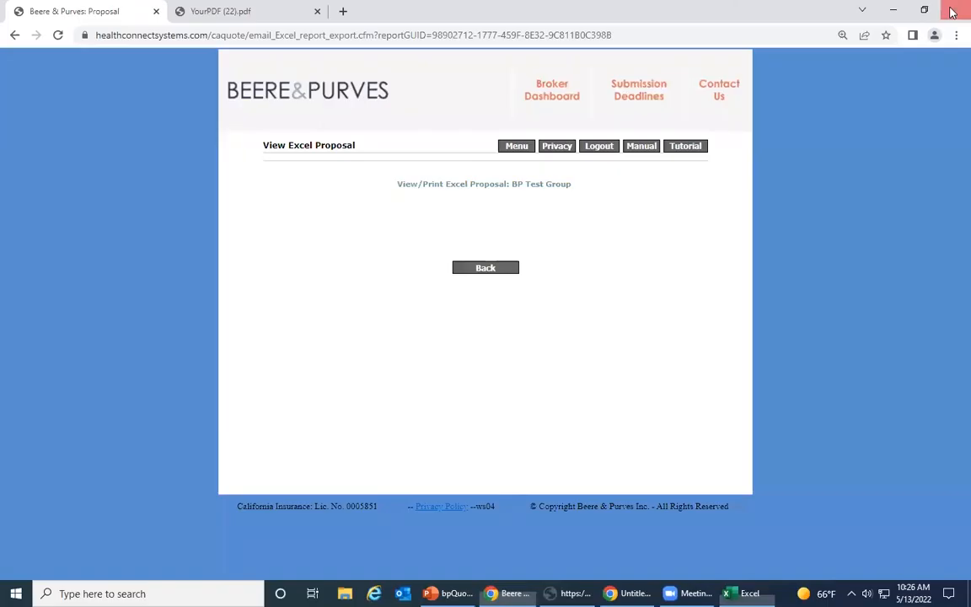
Go from Proposal Options to BP Test Group's census info and open its new-hire worksheet options.
{"action": "left_click", "coordinate": [490, 274]}
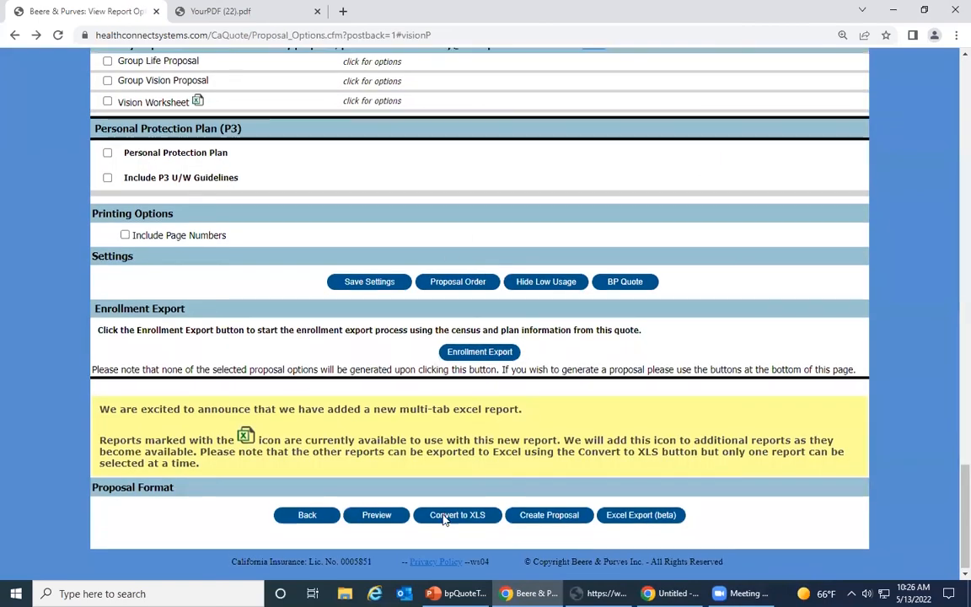
{"action": "scroll", "coordinate": [450, 525], "scroll_direction": "up", "scroll_amount": 10}
{"action": "scroll", "coordinate": [449, 524], "scroll_direction": "up", "scroll_amount": 15}
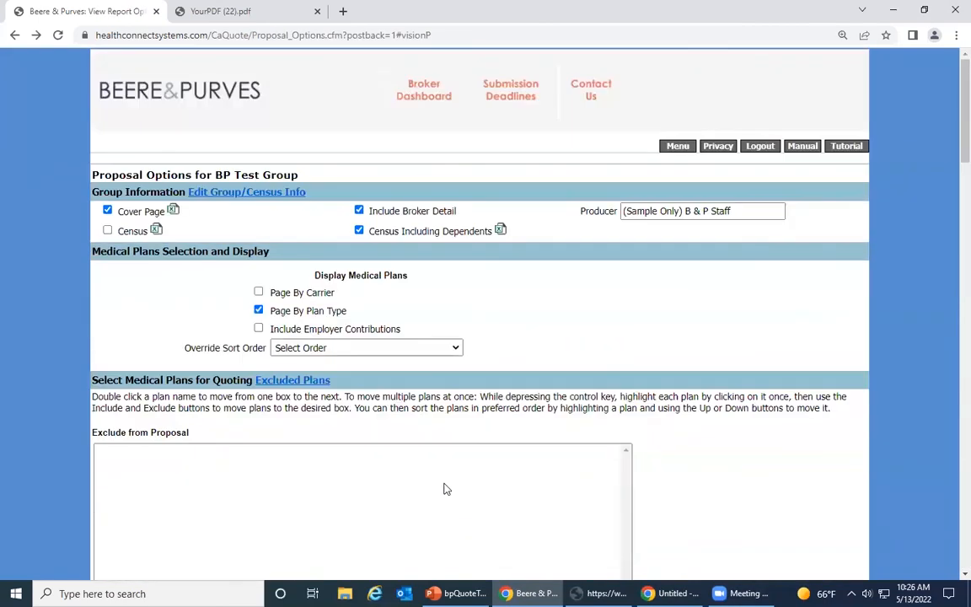
{"action": "left_click", "coordinate": [250, 194]}
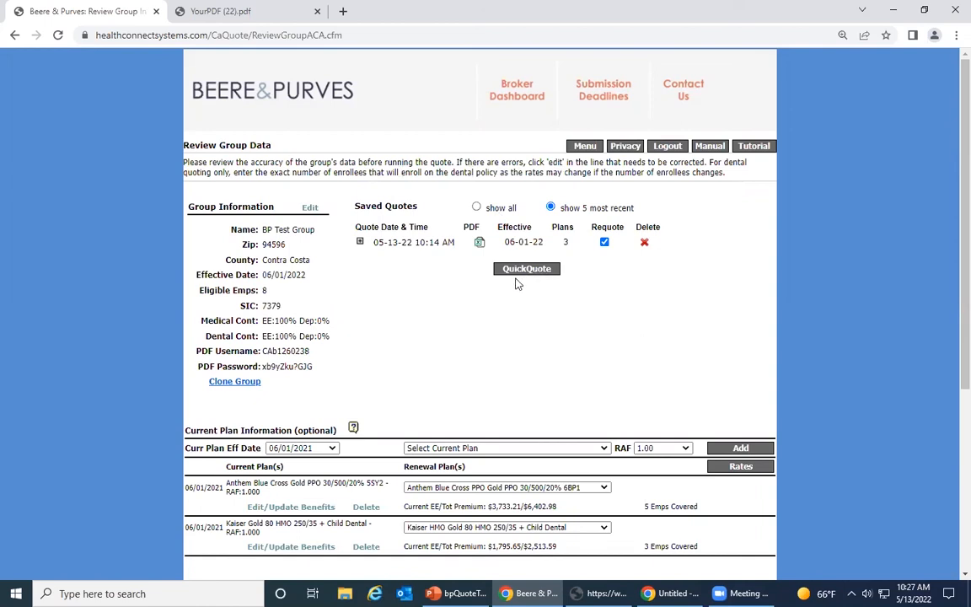
{"action": "scroll", "coordinate": [518, 284], "scroll_direction": "down", "scroll_amount": 3}
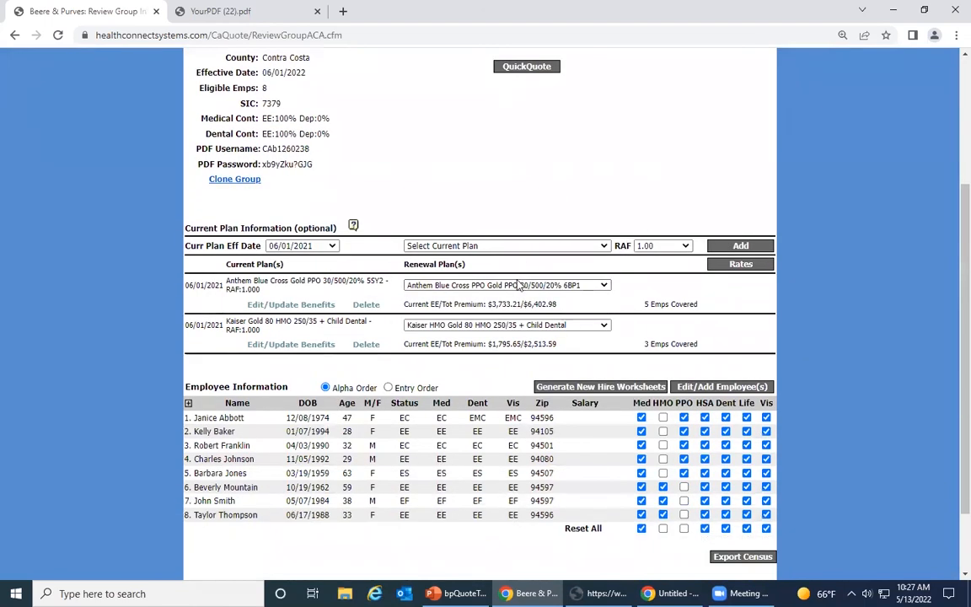
{"action": "left_click", "coordinate": [559, 387]}
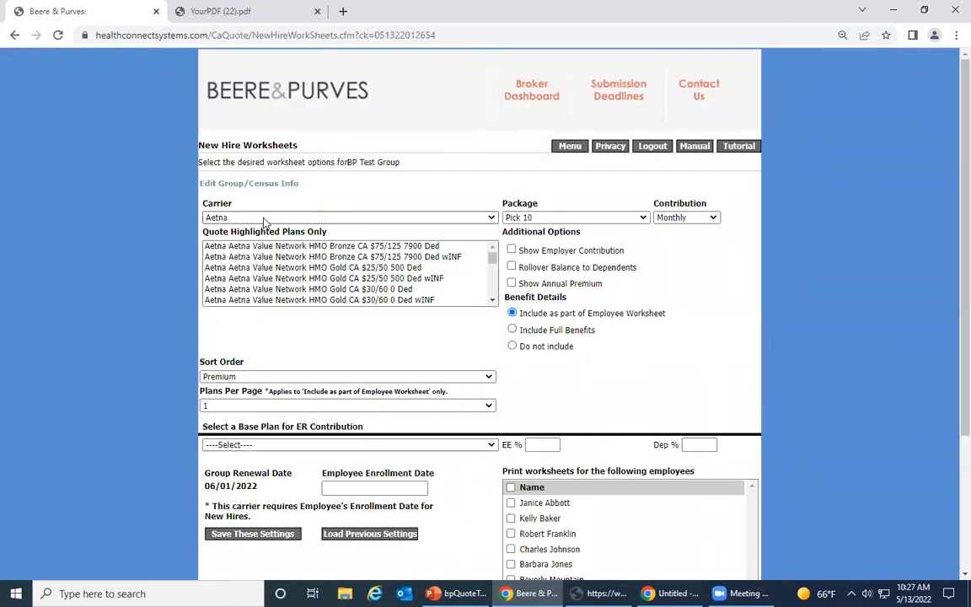
Scroll through the New Hire Worksheets options to the employee list and 06/01/2022 renewal date.
{"action": "scroll", "coordinate": [354, 434], "scroll_direction": "down", "scroll_amount": 1}
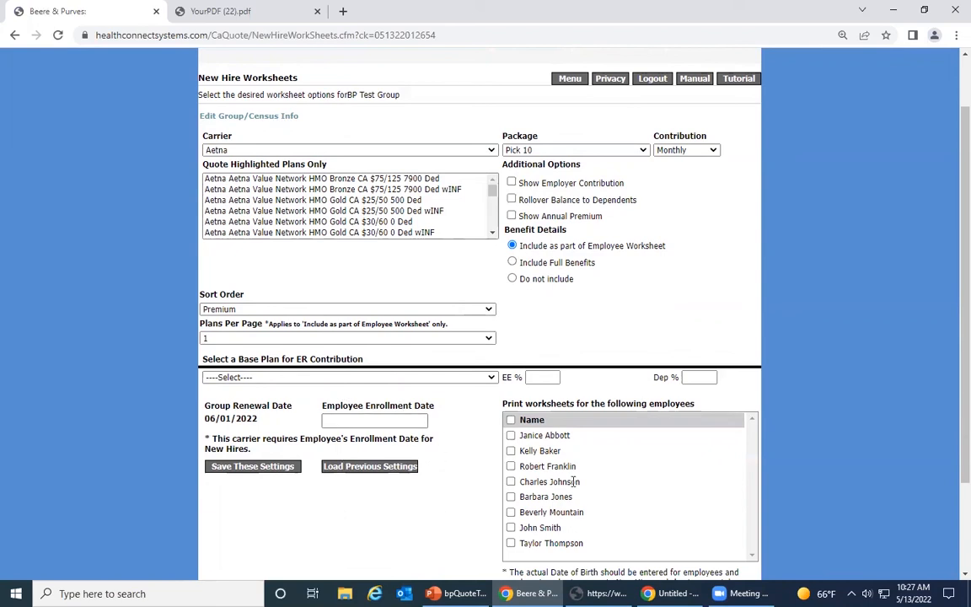
{"action": "scroll", "coordinate": [603, 418], "scroll_direction": "down", "scroll_amount": 3}
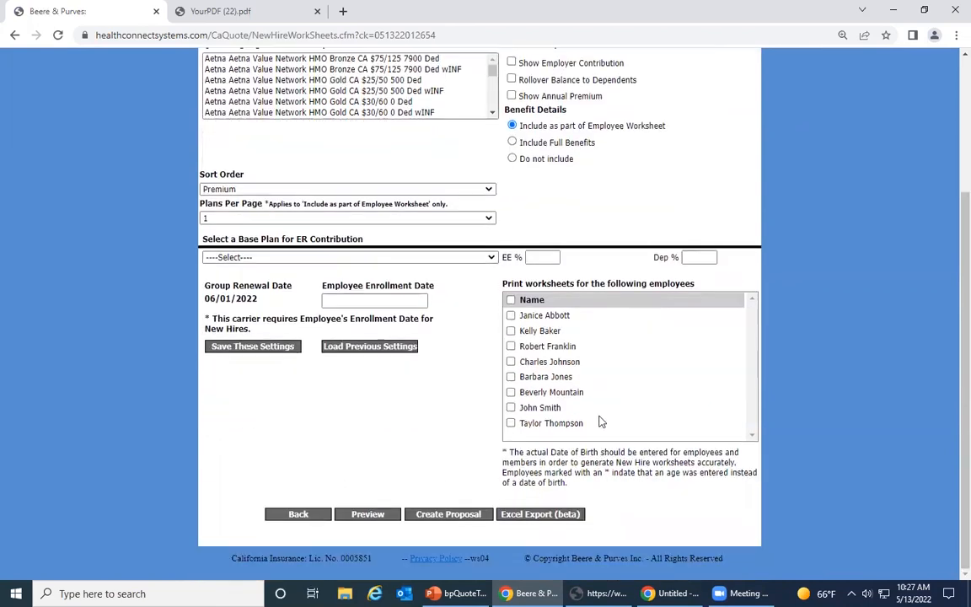